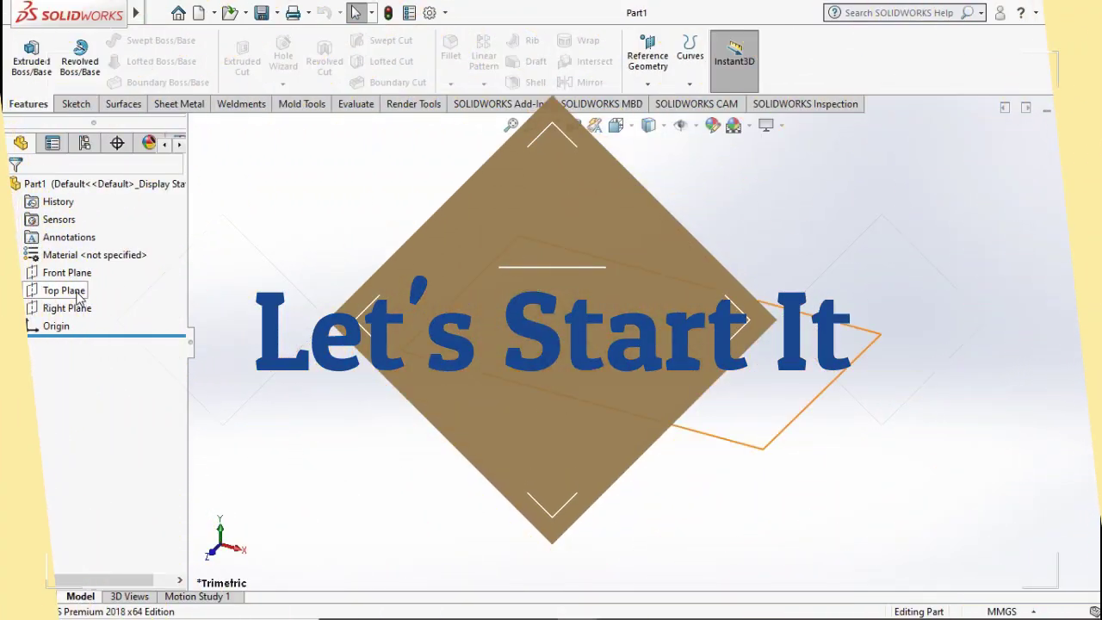
# - Sketch a center rectangle about 64 mm high on the Top Plane, centred on the origin
pyautogui.click(76, 292)
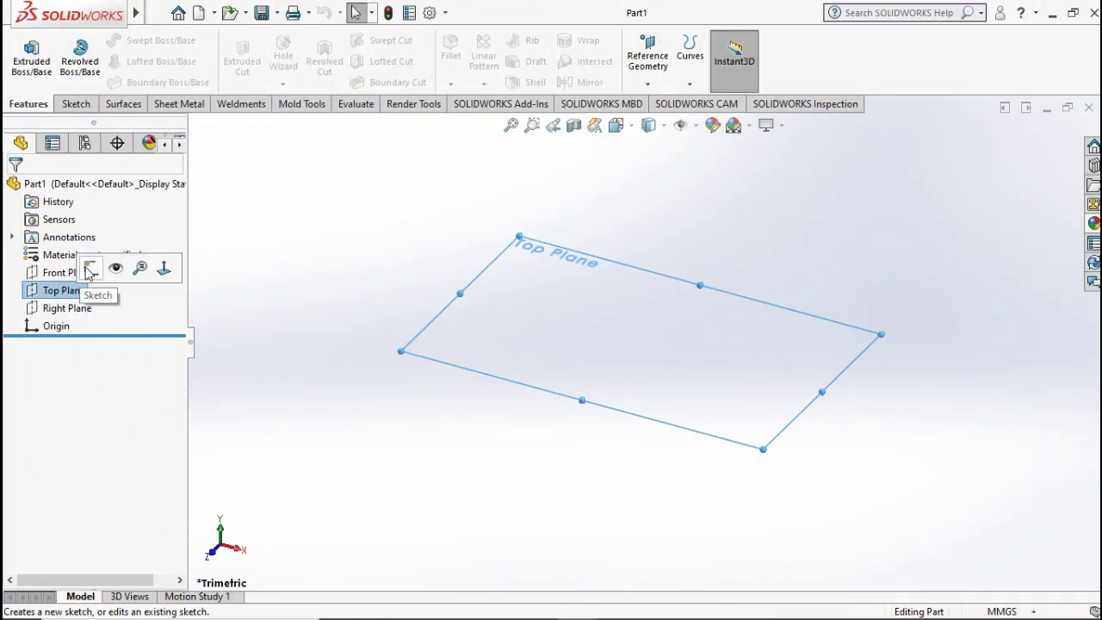
pyautogui.click(91, 267)
pyautogui.click(124, 62)
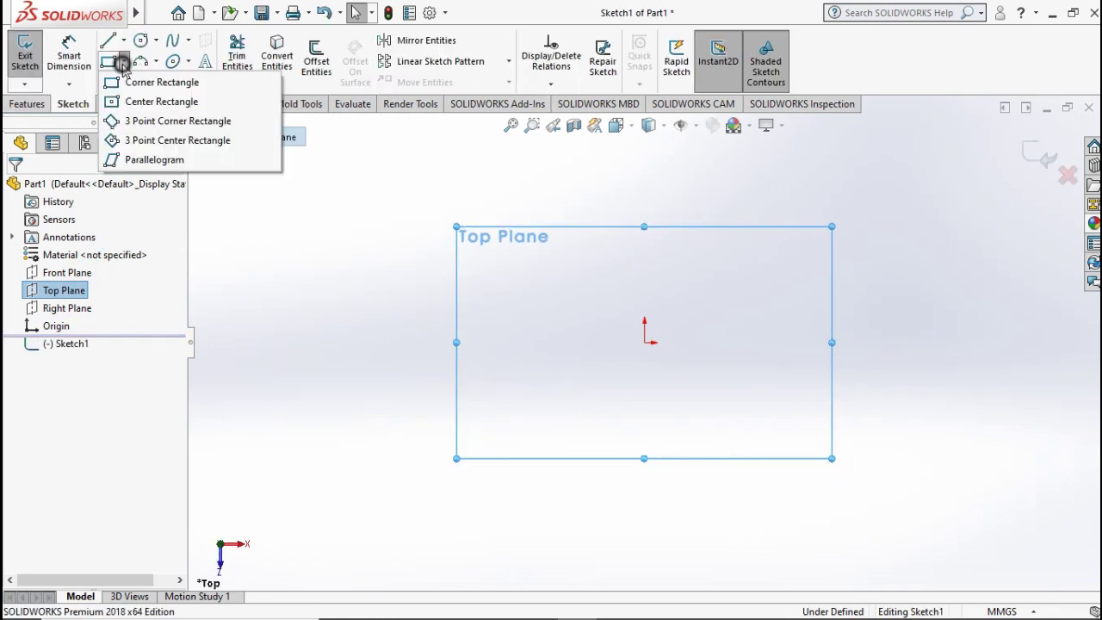
pyautogui.click(145, 100)
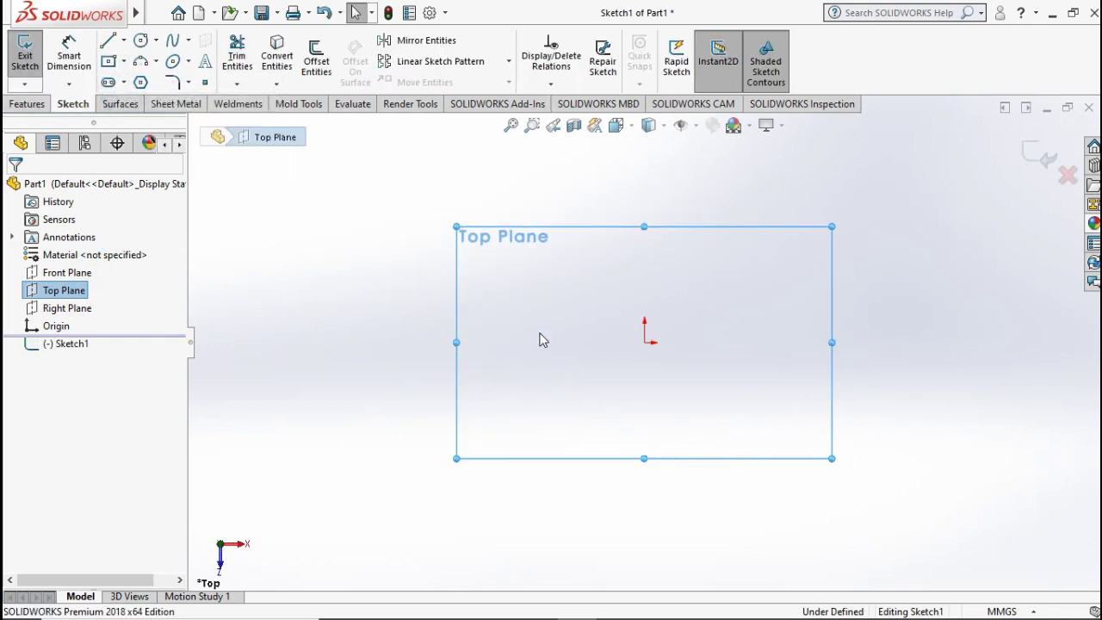
pyautogui.click(644, 342)
pyautogui.click(484, 274)
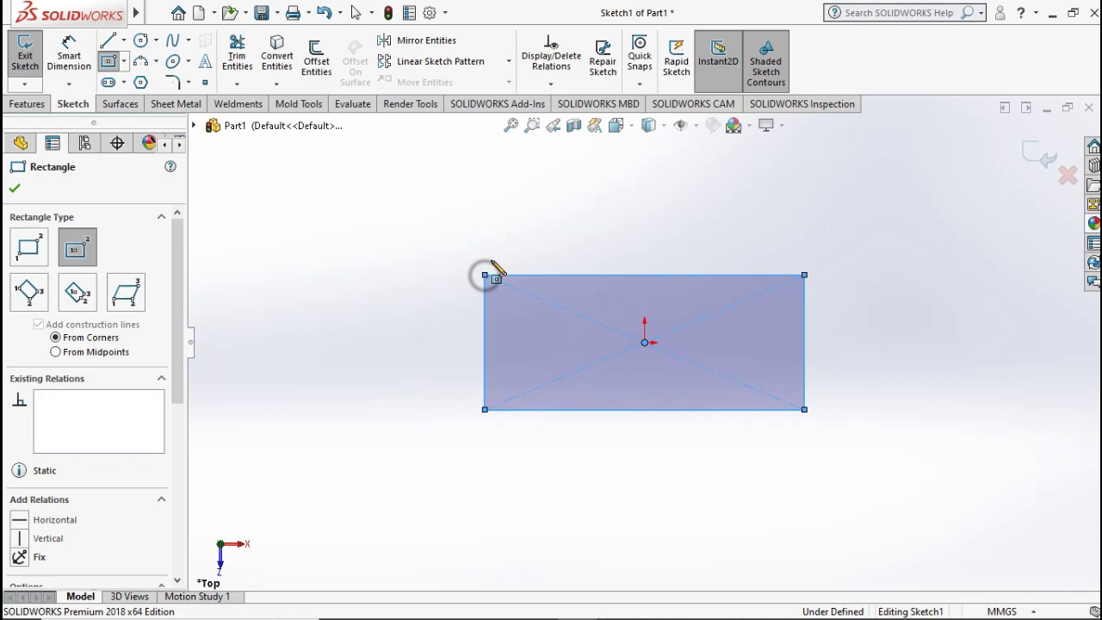
# - Dimension the rectangle's left vertical side to 740 mm
pyautogui.click(69, 53)
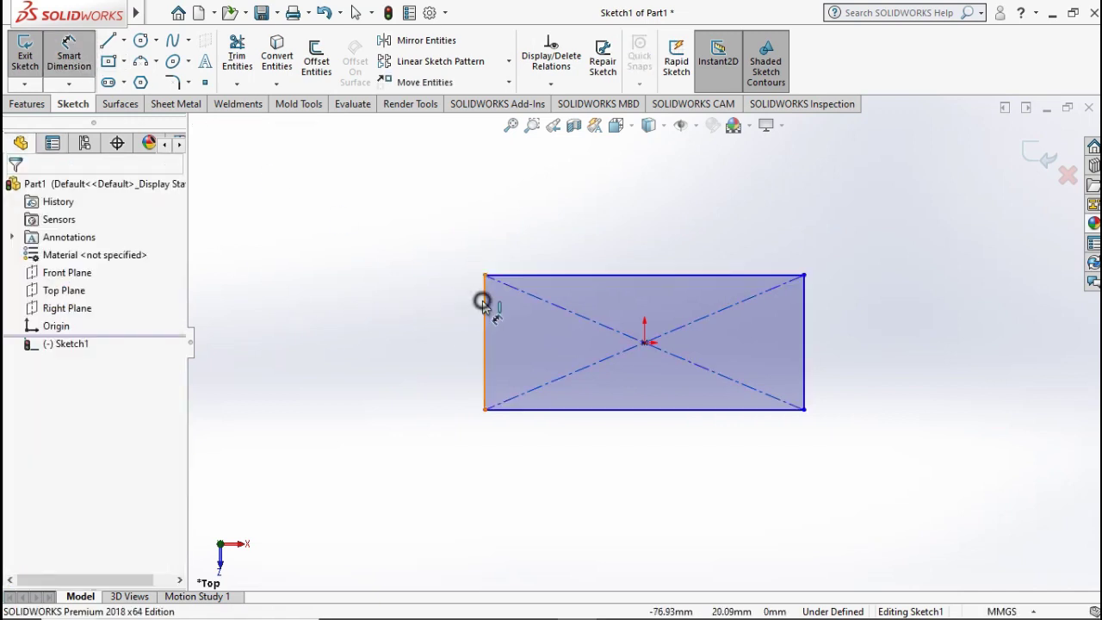
pyautogui.click(484, 301)
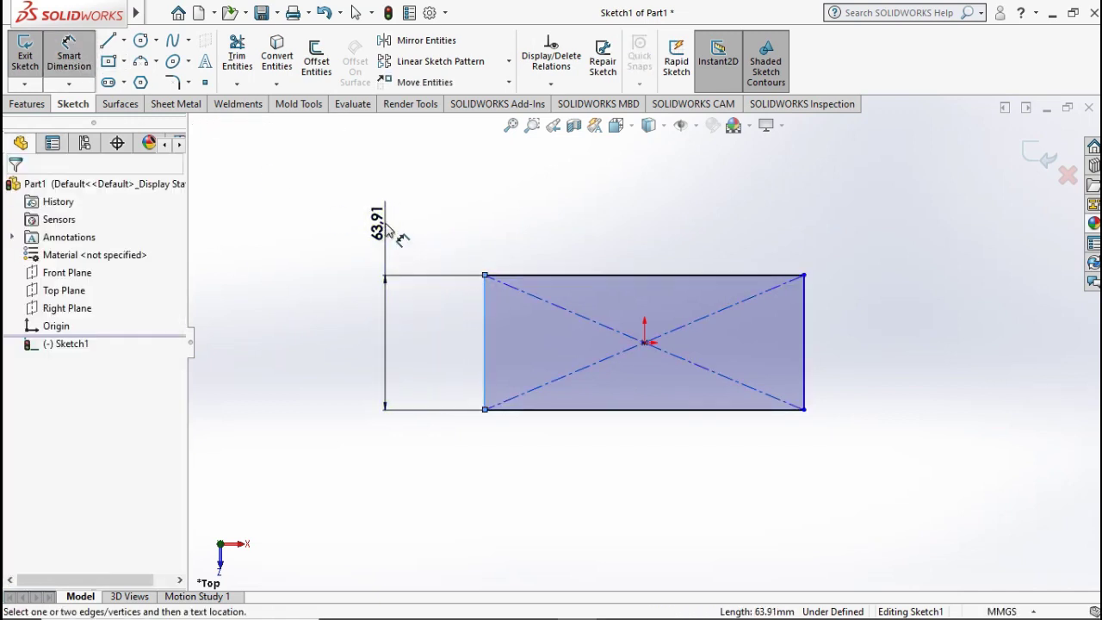
pyautogui.click(387, 231)
pyautogui.write('7')
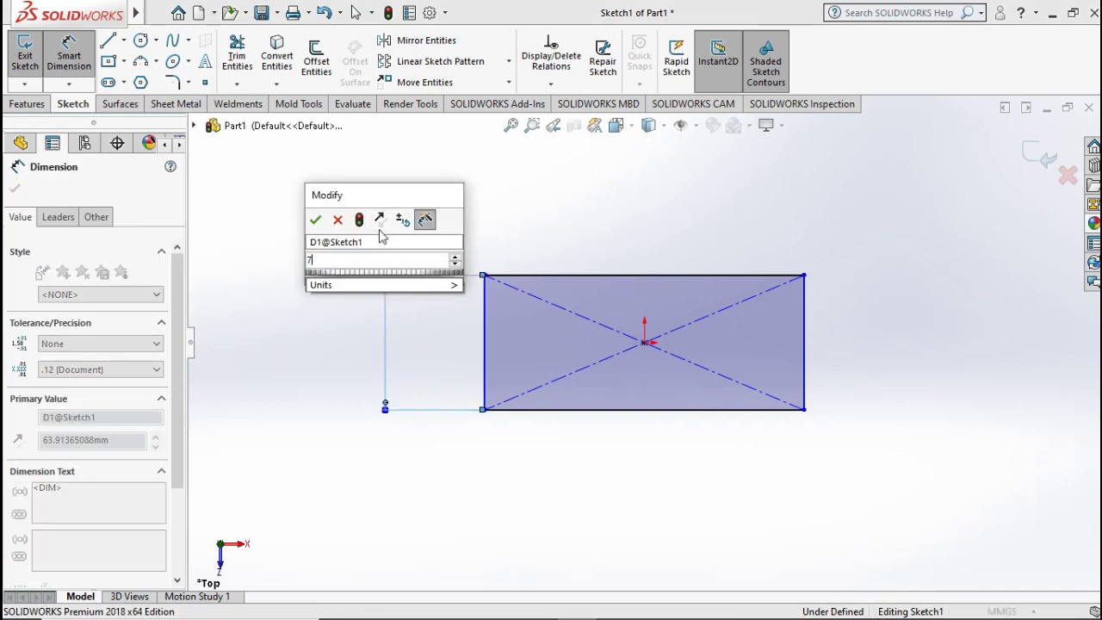
pyautogui.write('40')
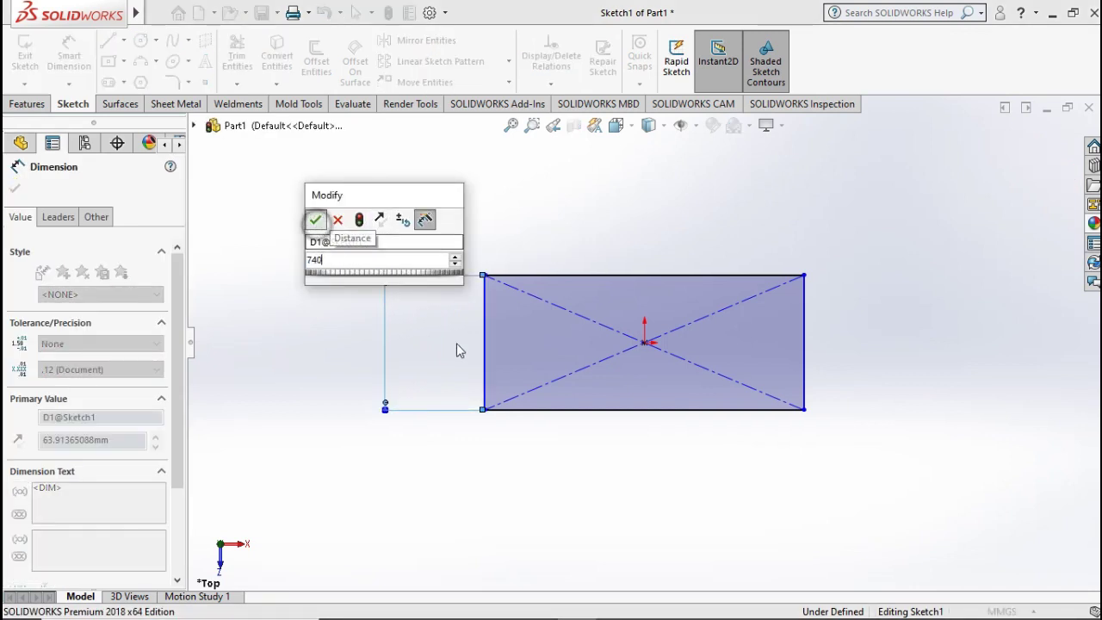
pyautogui.click(315, 220)
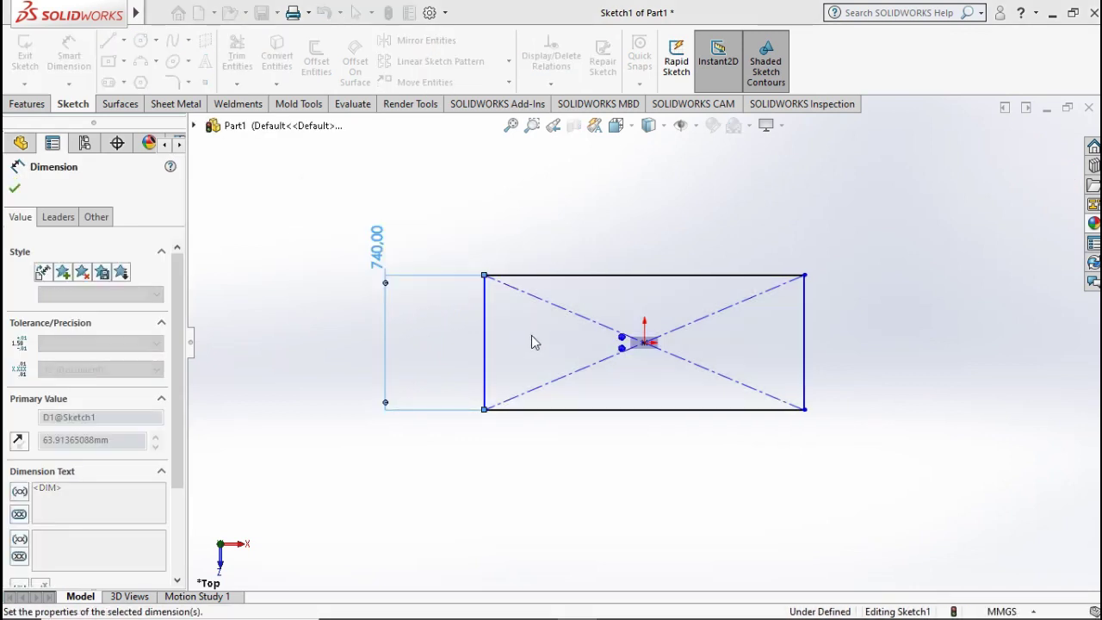
# - Dimension the rectangle's lower horizontal side to 1670 mm
pyautogui.click(593, 411)
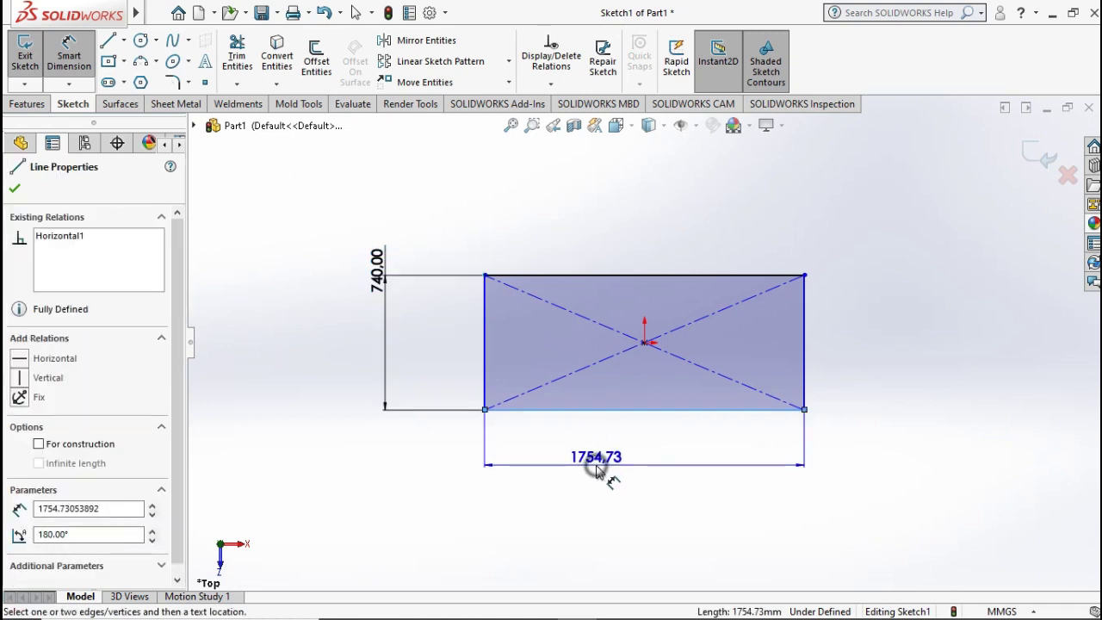
pyautogui.click(596, 472)
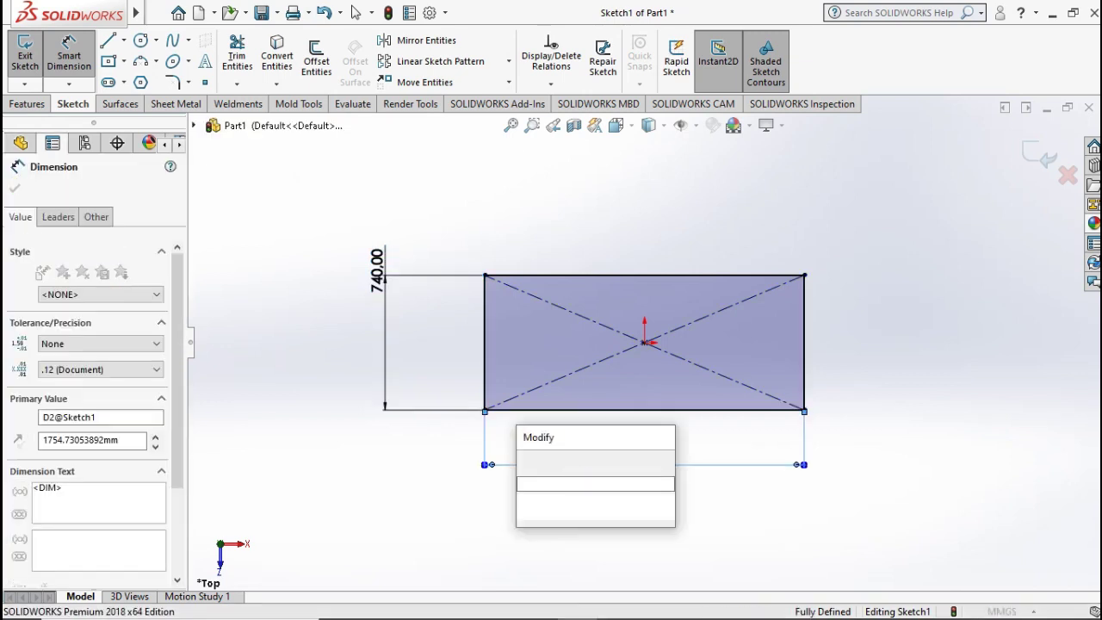
pyautogui.write('1470')
pyautogui.click(528, 461)
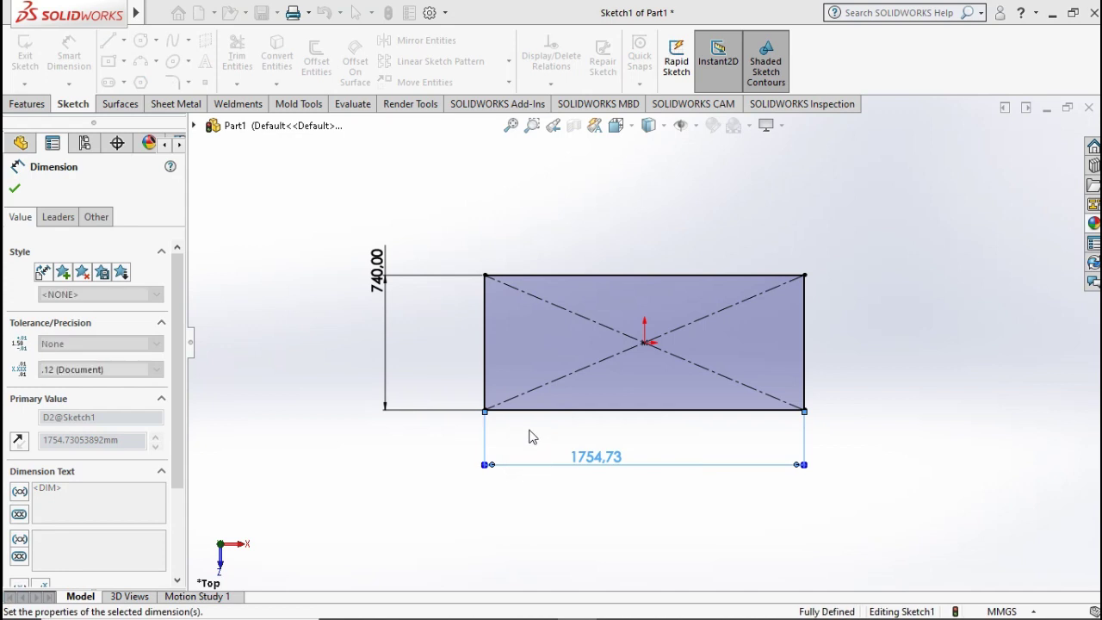
pyautogui.click(15, 191)
# - Extrude the rectangle as a blind boss 15 mm thick
pyautogui.click(27, 103)
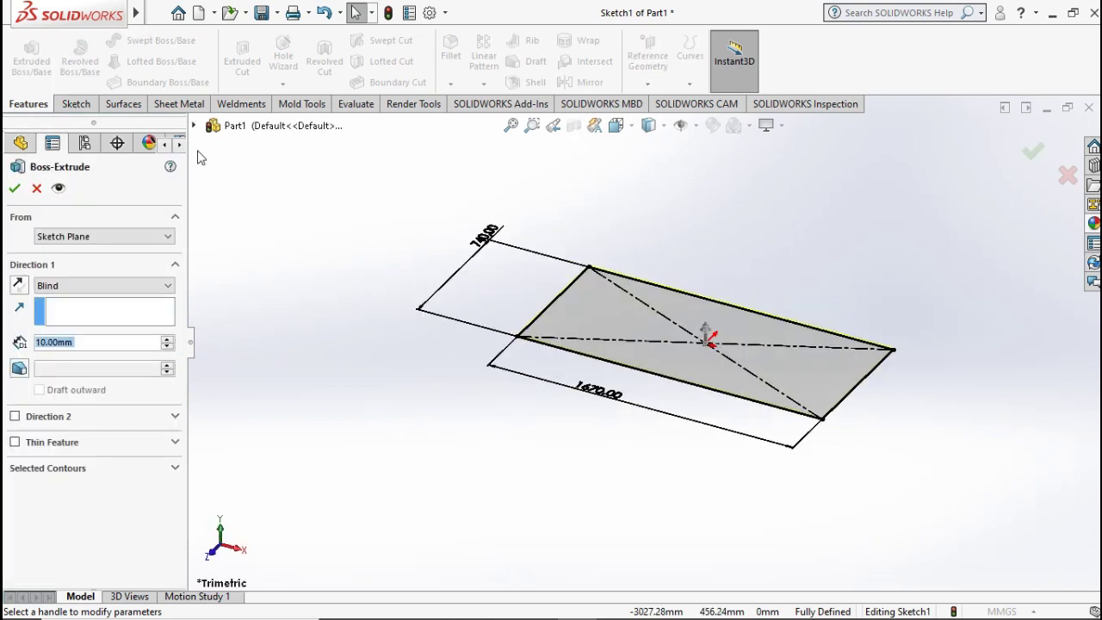
pyautogui.write('15')
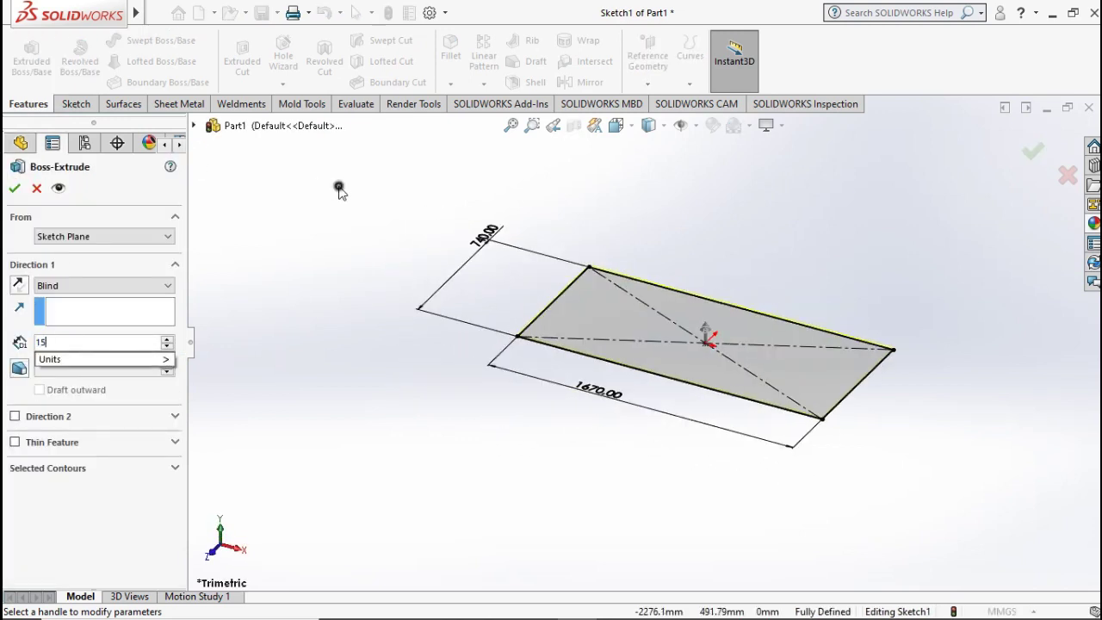
pyautogui.press('Return')
pyautogui.click(13, 191)
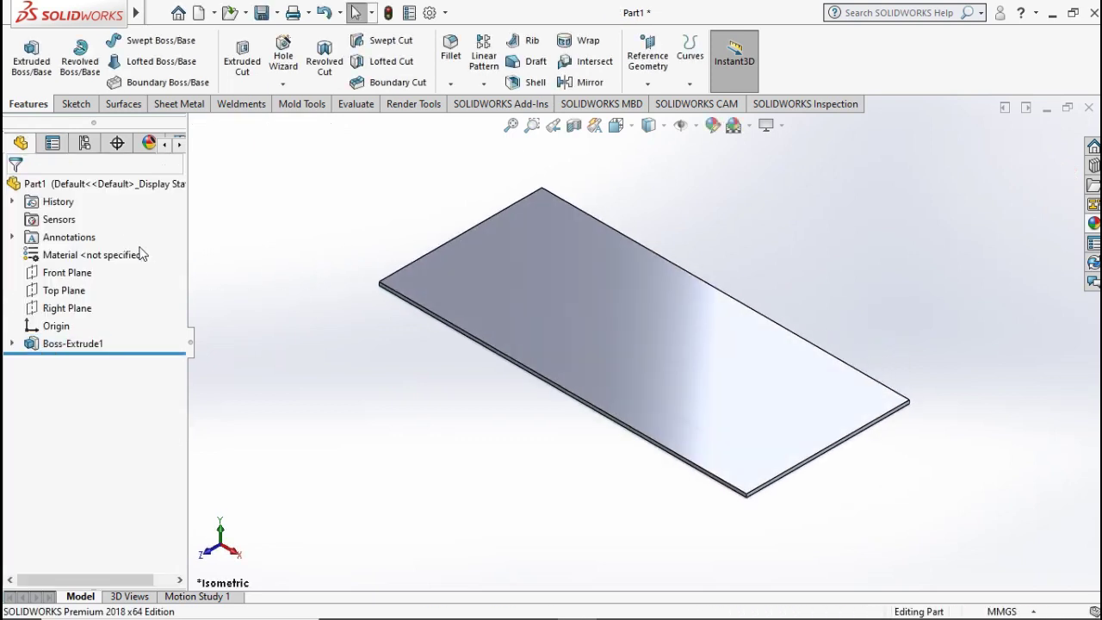
# - Apply the white high gloss plastic appearance to the extruded panel
pyautogui.click(76, 343)
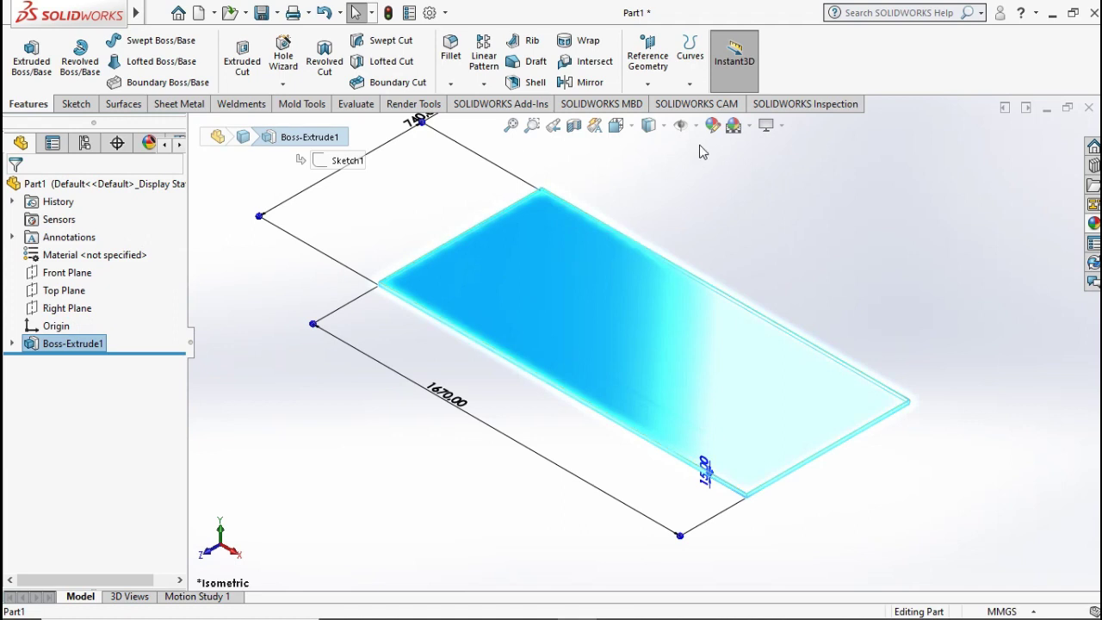
pyautogui.click(711, 125)
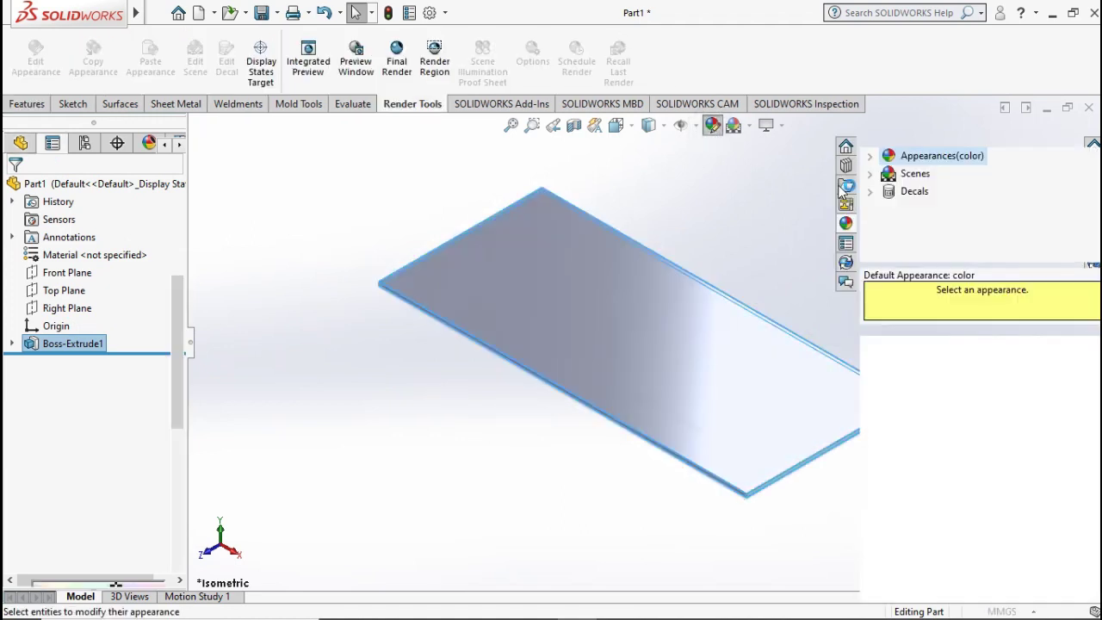
pyautogui.click(870, 157)
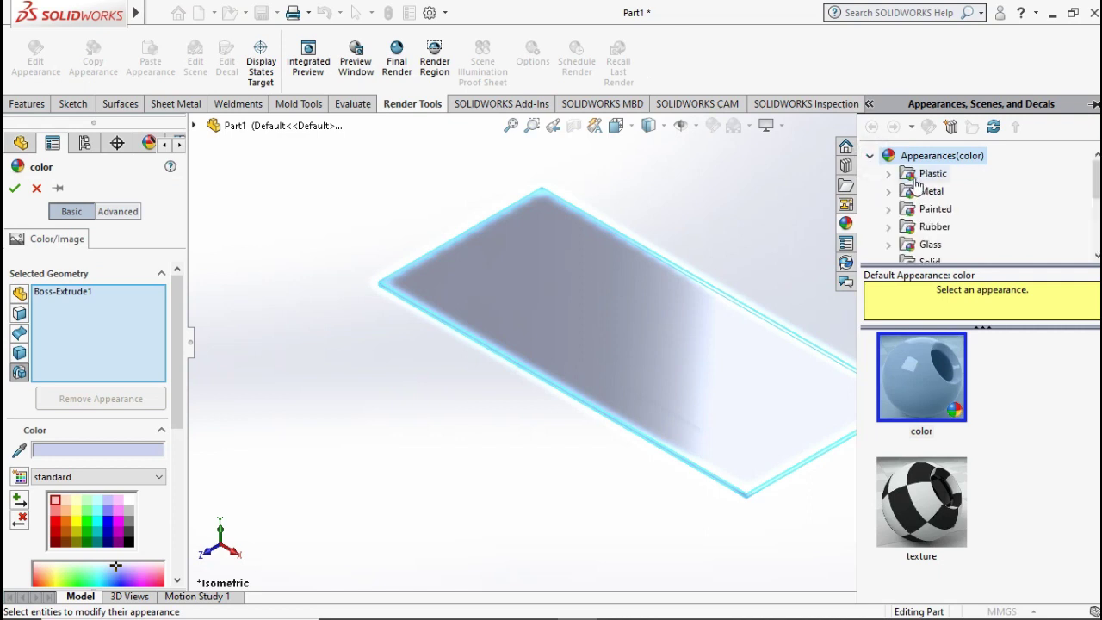
pyautogui.click(917, 175)
pyautogui.click(890, 174)
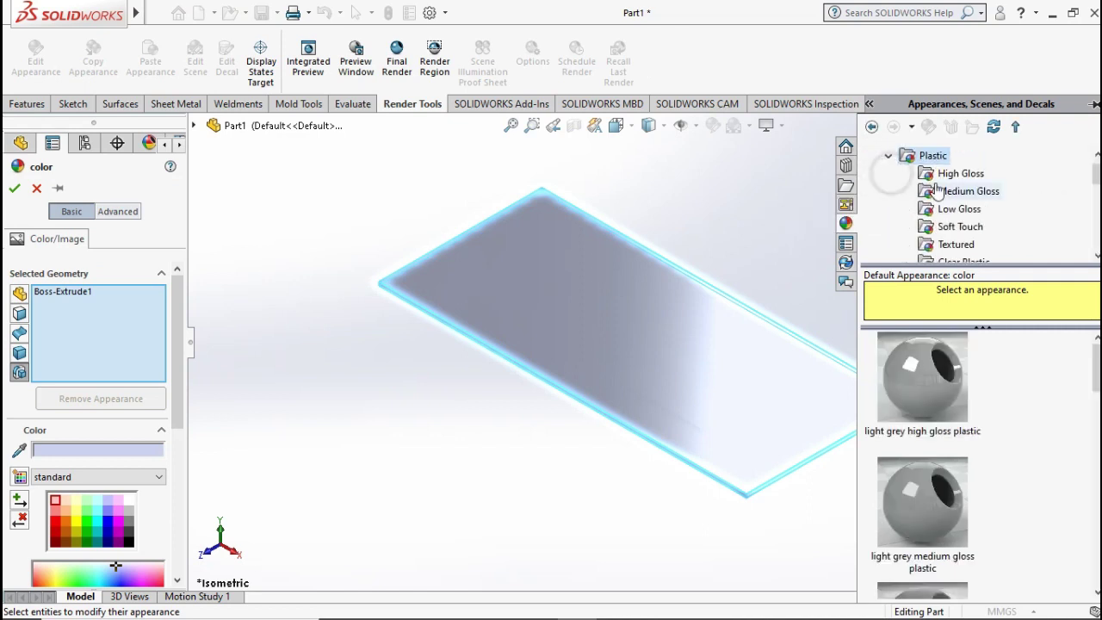
pyautogui.click(940, 181)
pyautogui.click(937, 379)
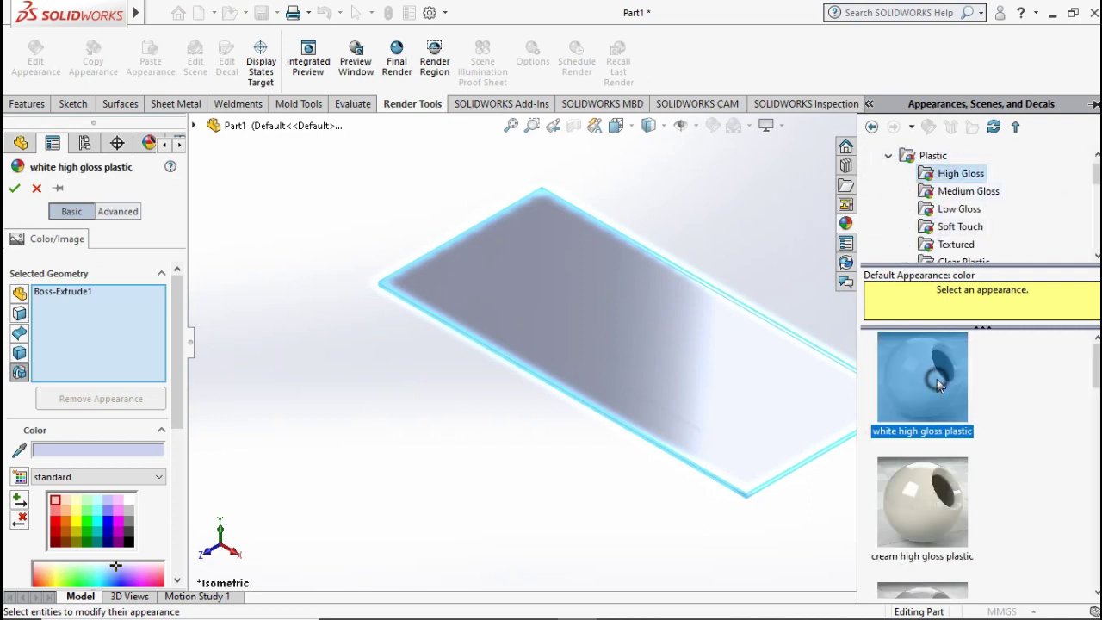
pyautogui.click(10, 188)
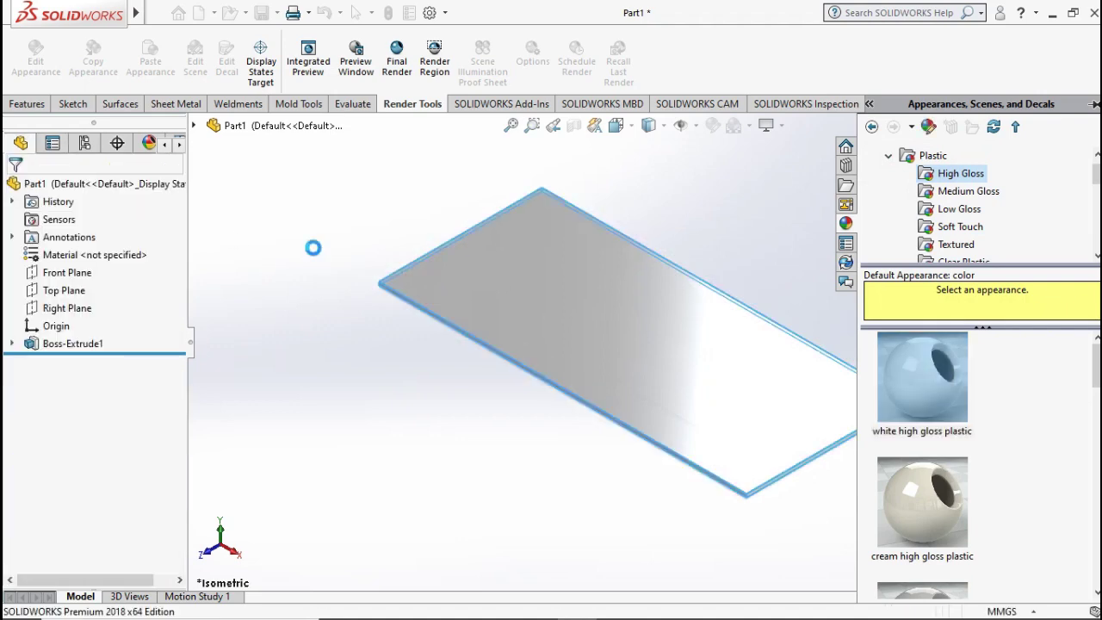
# - Sketch a corner rectangle about 196 mm high on the panel's top face, just inside its upper-left corner
pyautogui.click(509, 281)
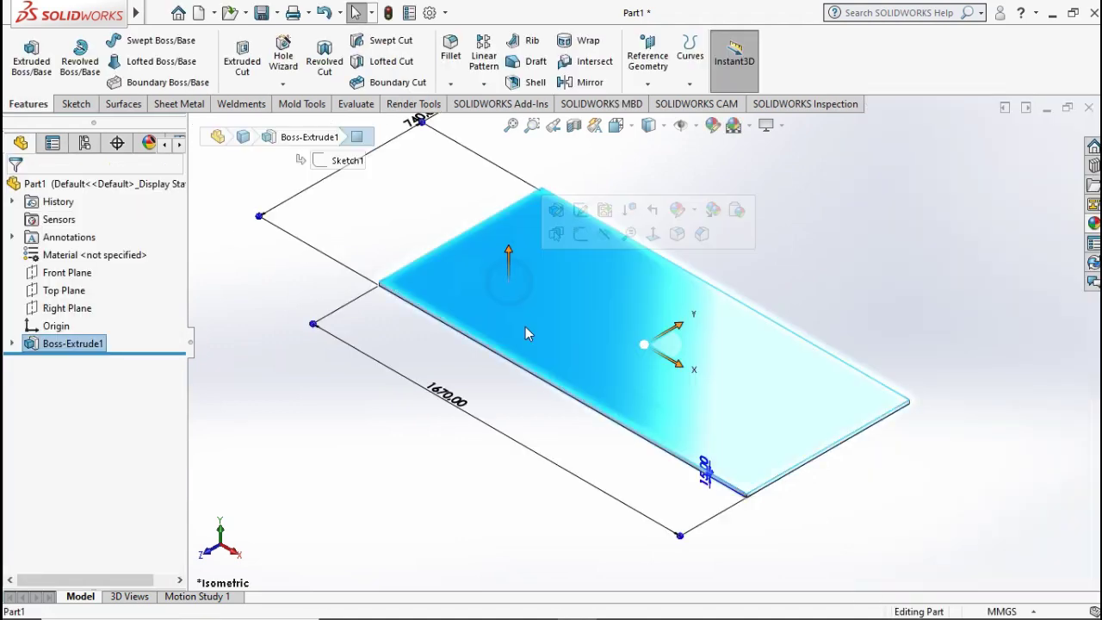
pyautogui.click(582, 234)
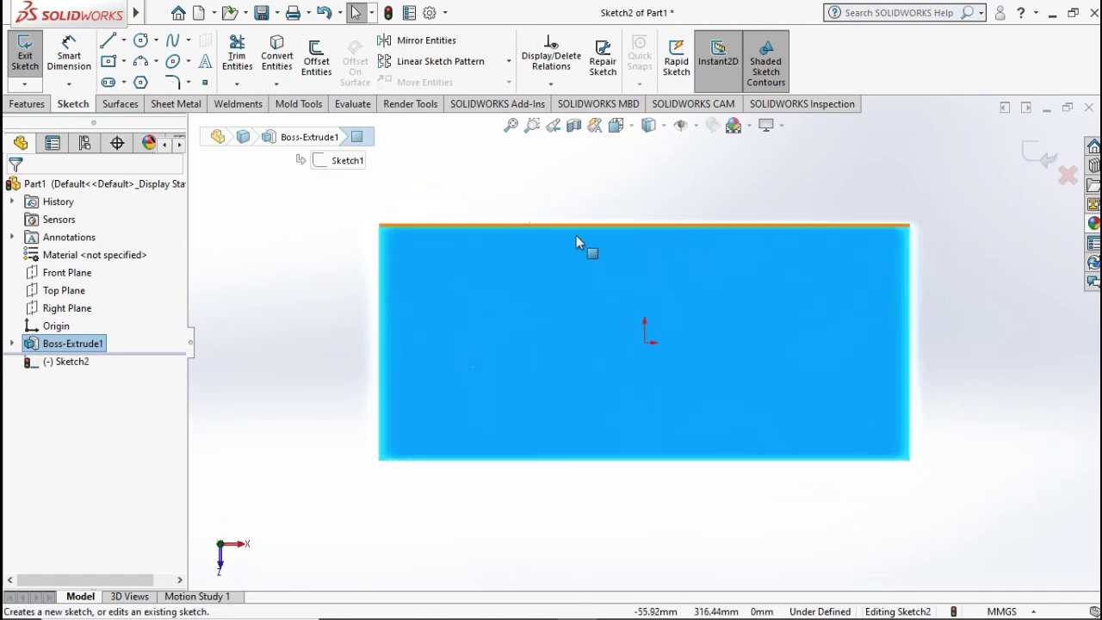
pyautogui.click(519, 202)
pyautogui.click(124, 61)
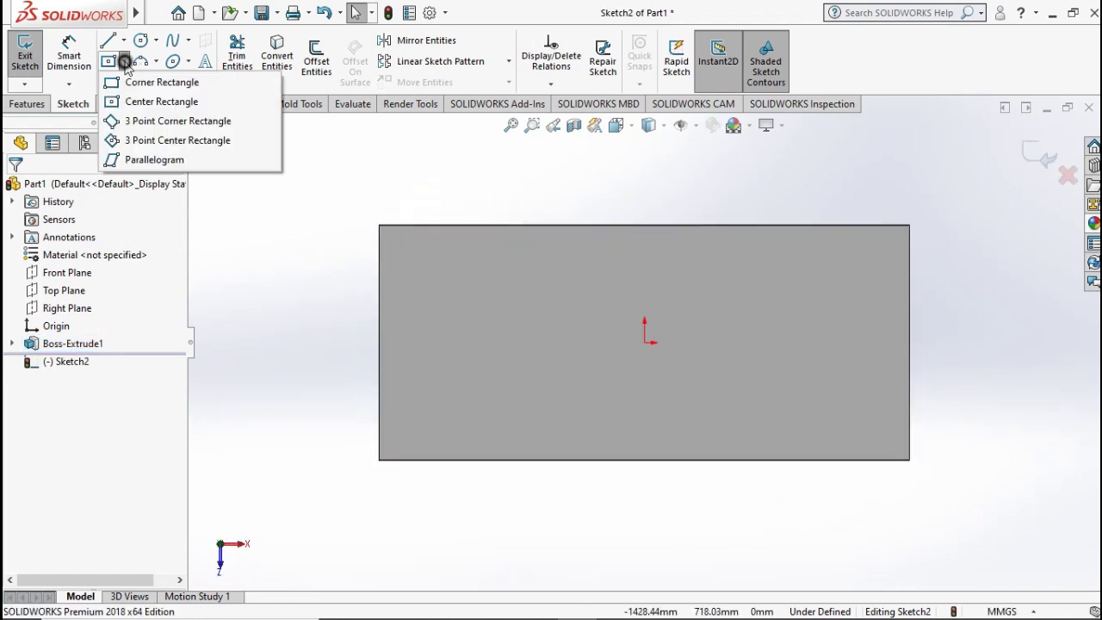
pyautogui.click(155, 81)
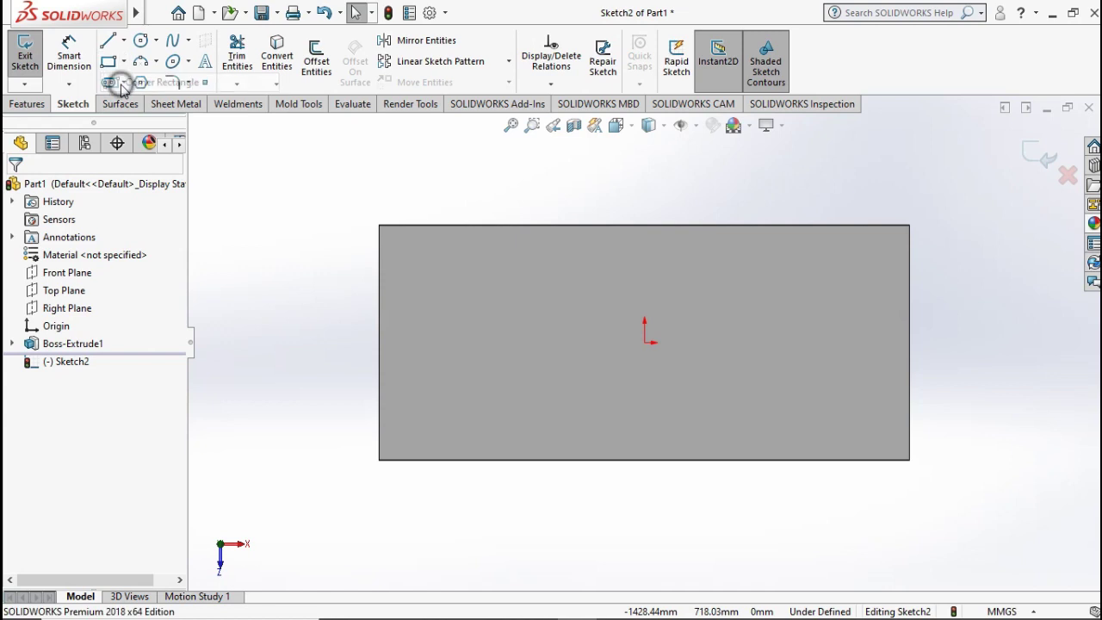
pyautogui.click(396, 237)
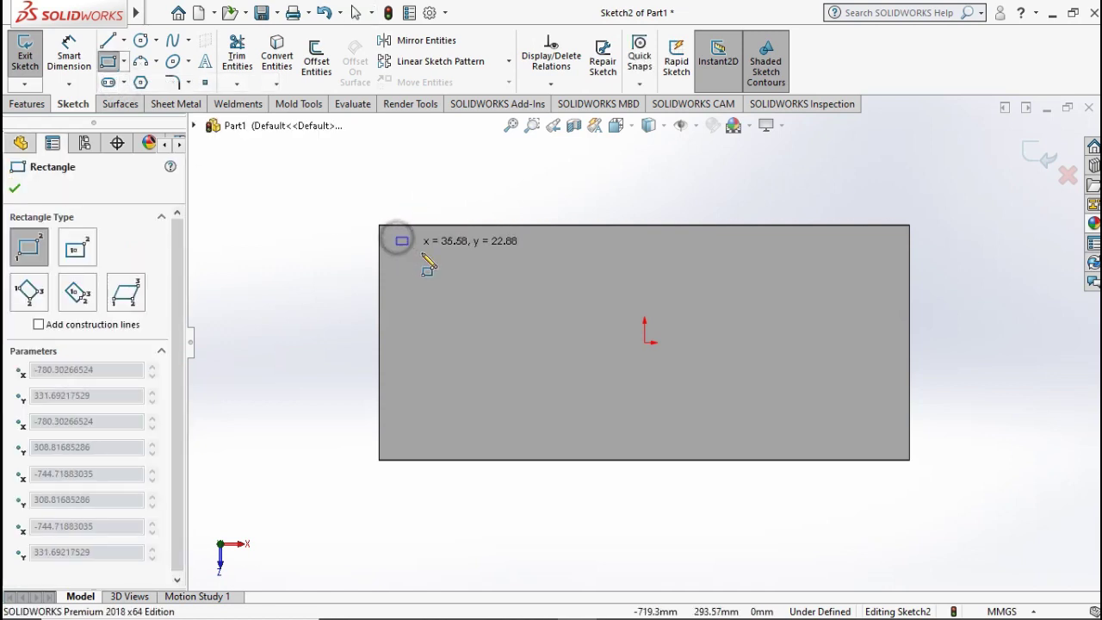
pyautogui.click(472, 310)
pyautogui.scroll(-4, 487, 255)
pyautogui.scroll(-1, 456, 245)
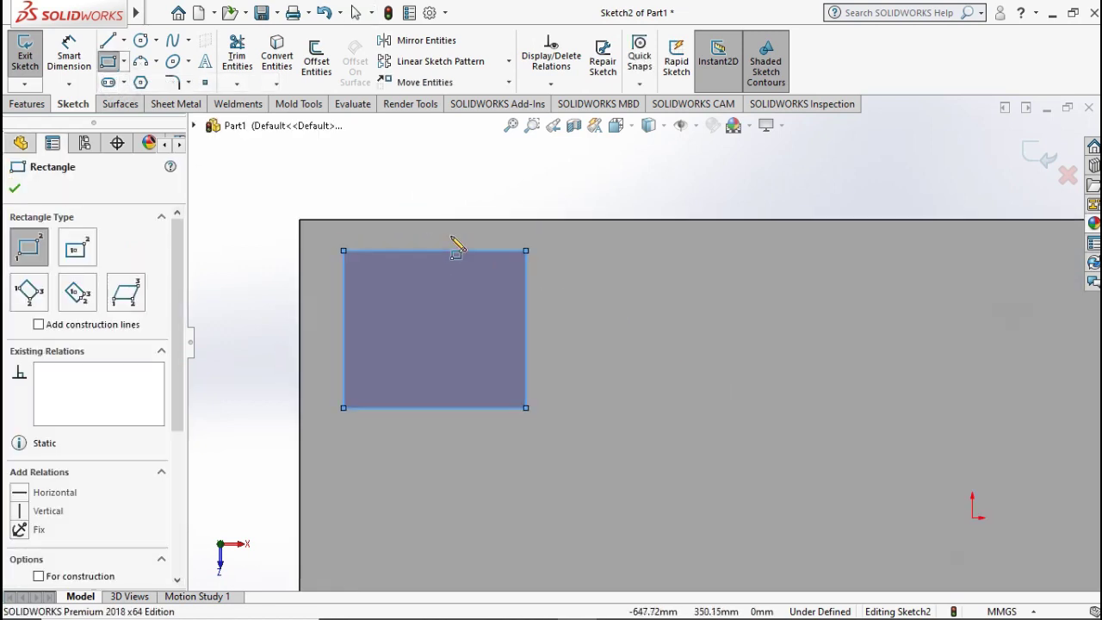
# - Dimension the distance between the small rectangle's left side and the panel's left edge to 34 mm
pyautogui.click(64, 58)
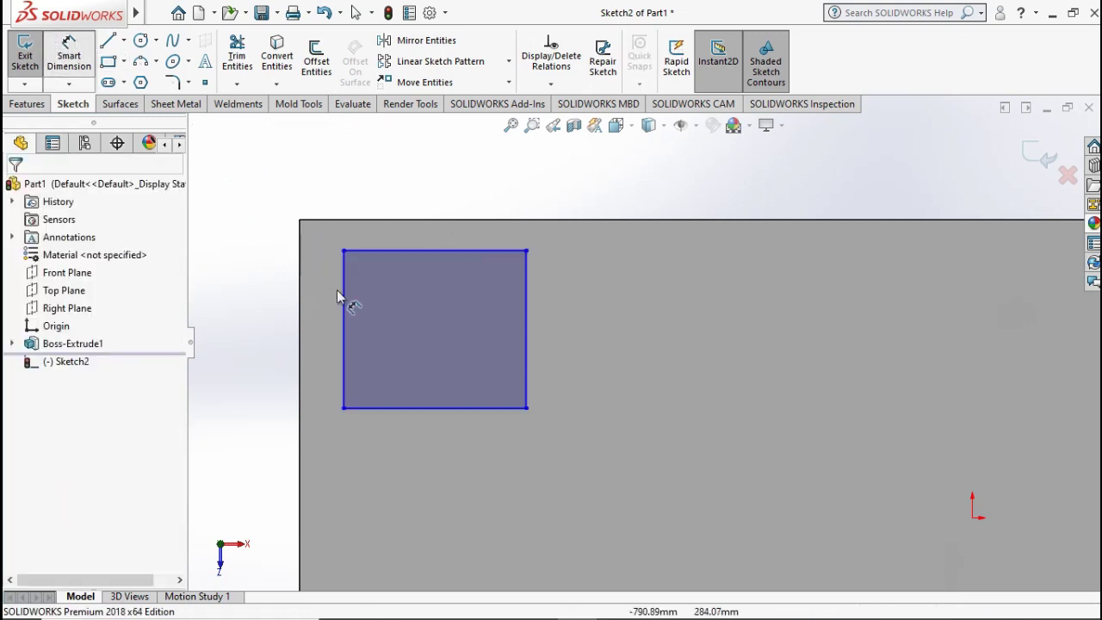
pyautogui.click(343, 282)
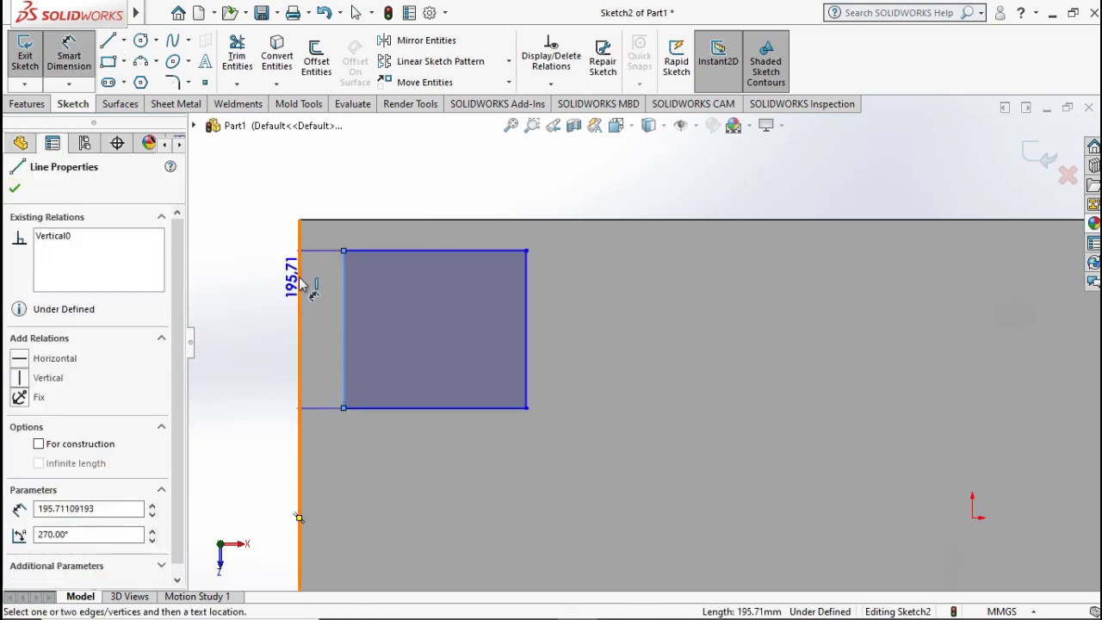
pyautogui.click(300, 276)
pyautogui.click(255, 187)
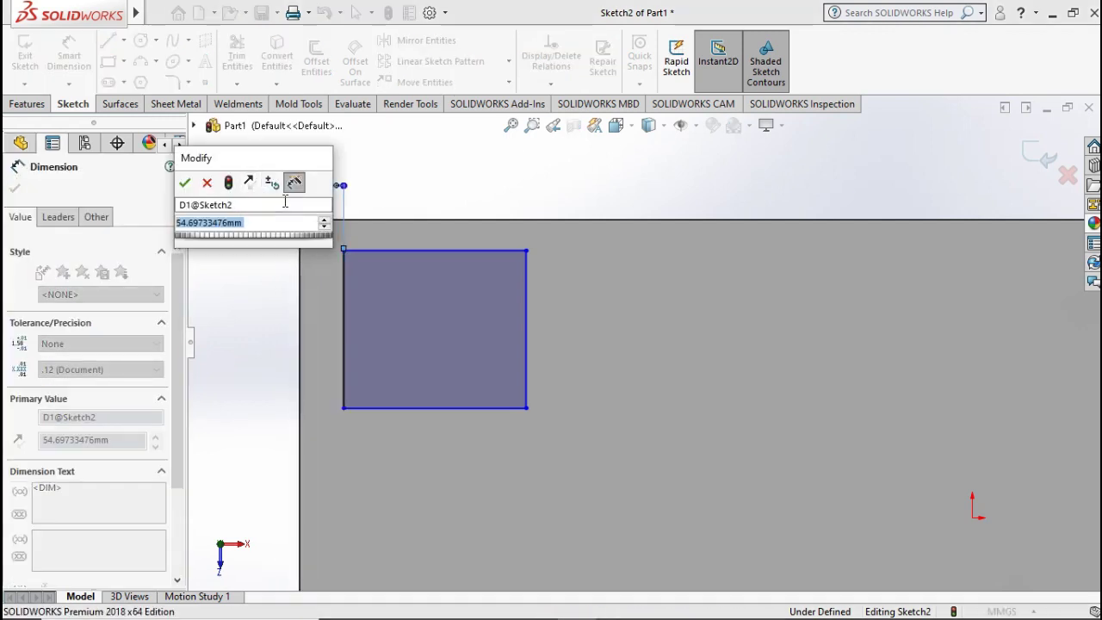
pyautogui.write('50')
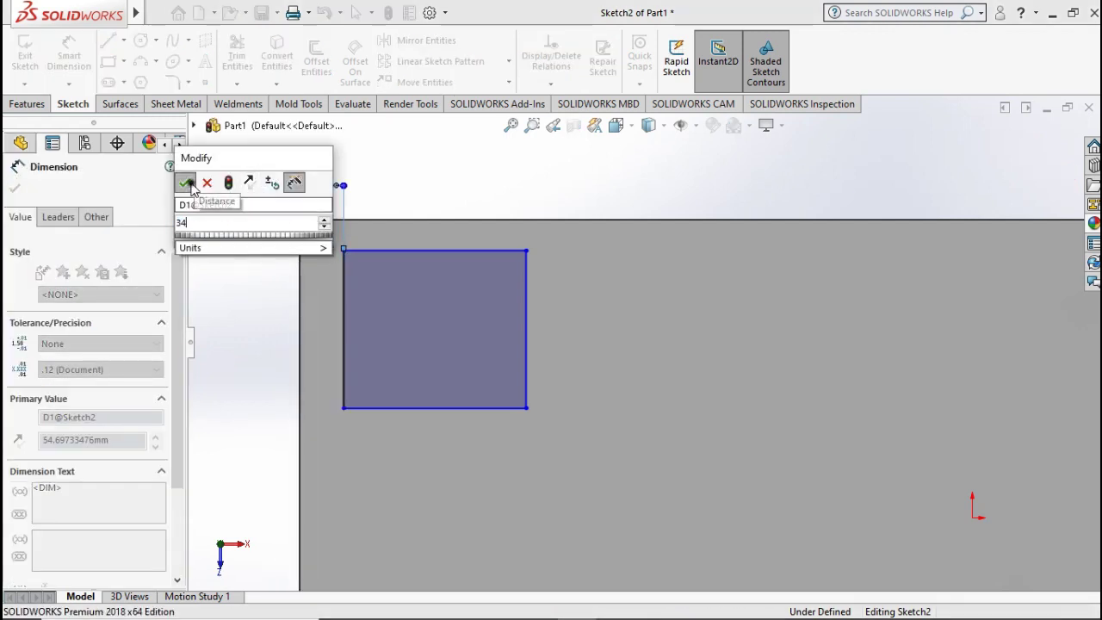
pyautogui.click(188, 183)
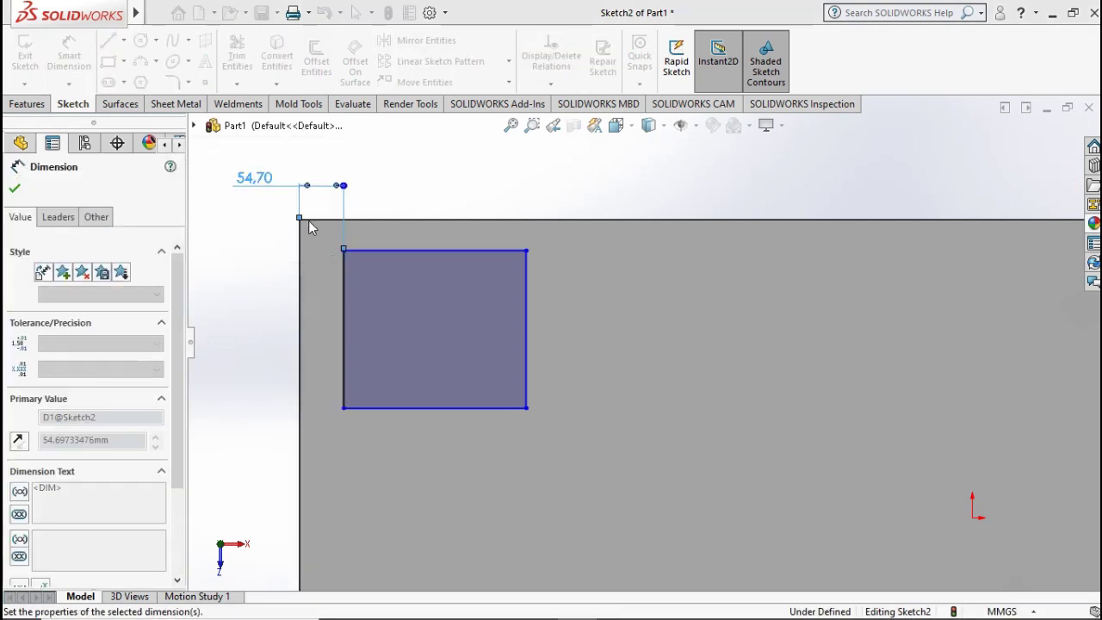
# - Dimension the distance between the small rectangle's upper side and the panel's upper edge to 17 mm
pyautogui.click(365, 253)
pyautogui.click(371, 220)
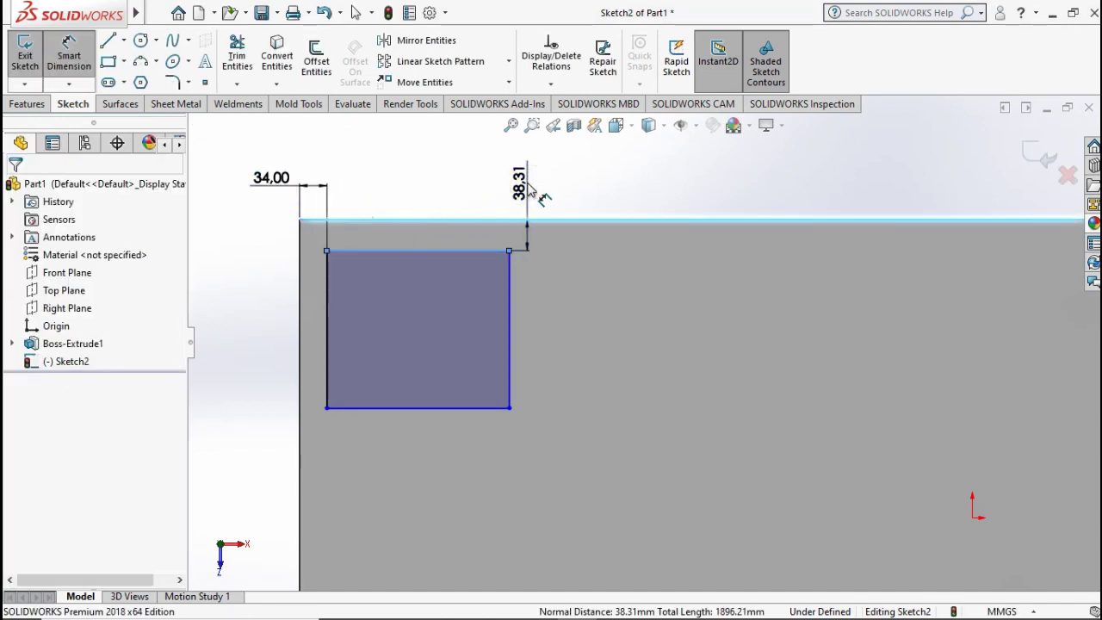
pyautogui.click(528, 191)
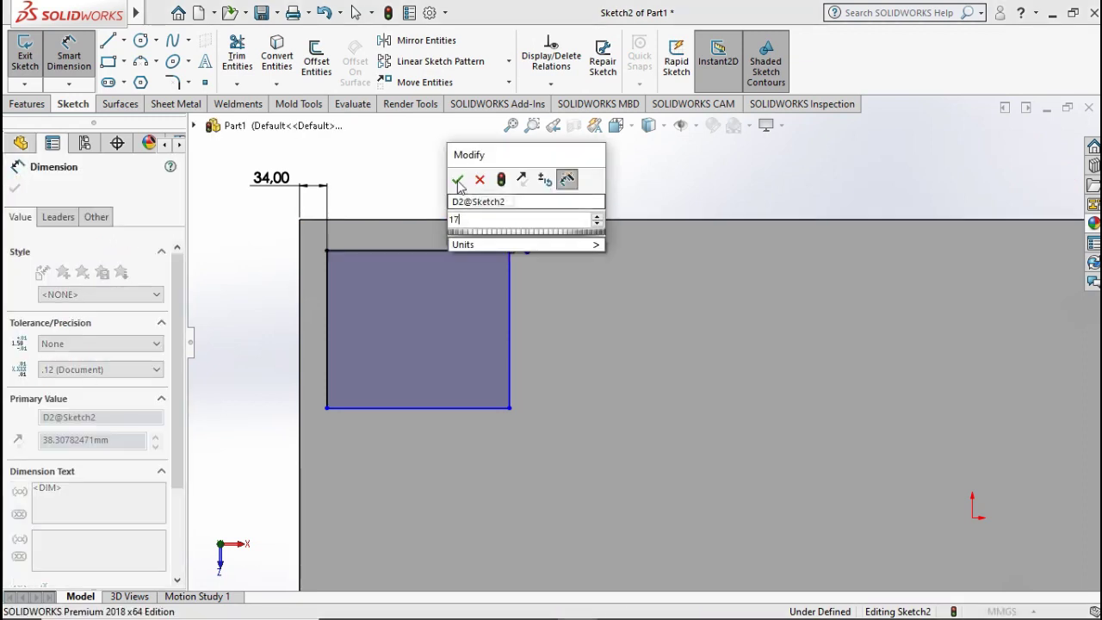
pyautogui.click(457, 179)
# - Dimension the small rectangle's height and width to 156 mm each
pyautogui.click(327, 274)
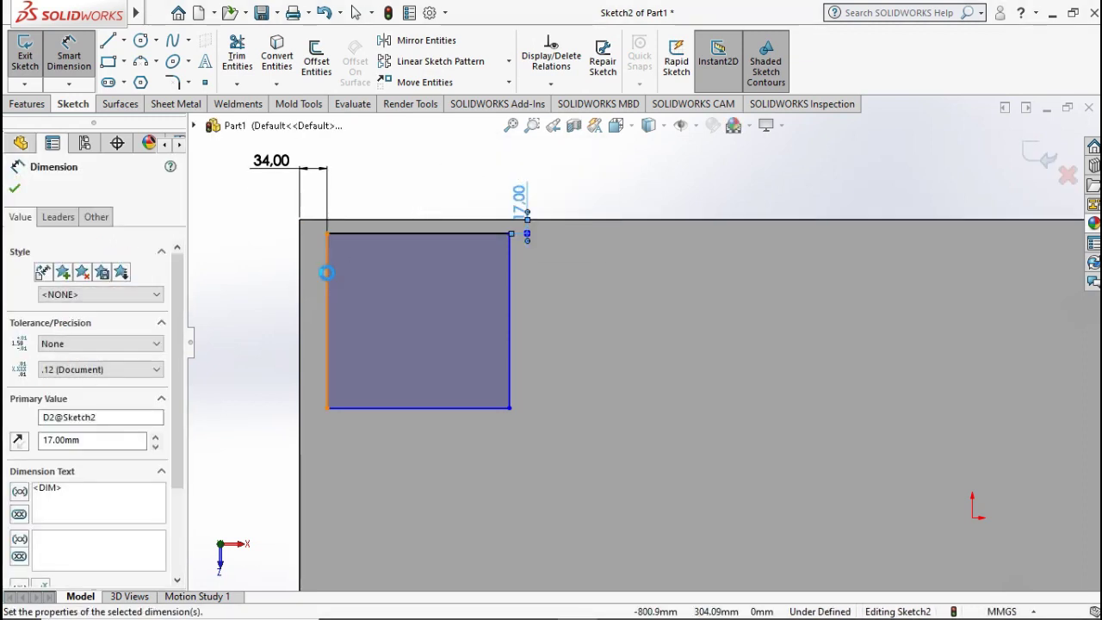
pyautogui.click(267, 290)
pyautogui.write('148')
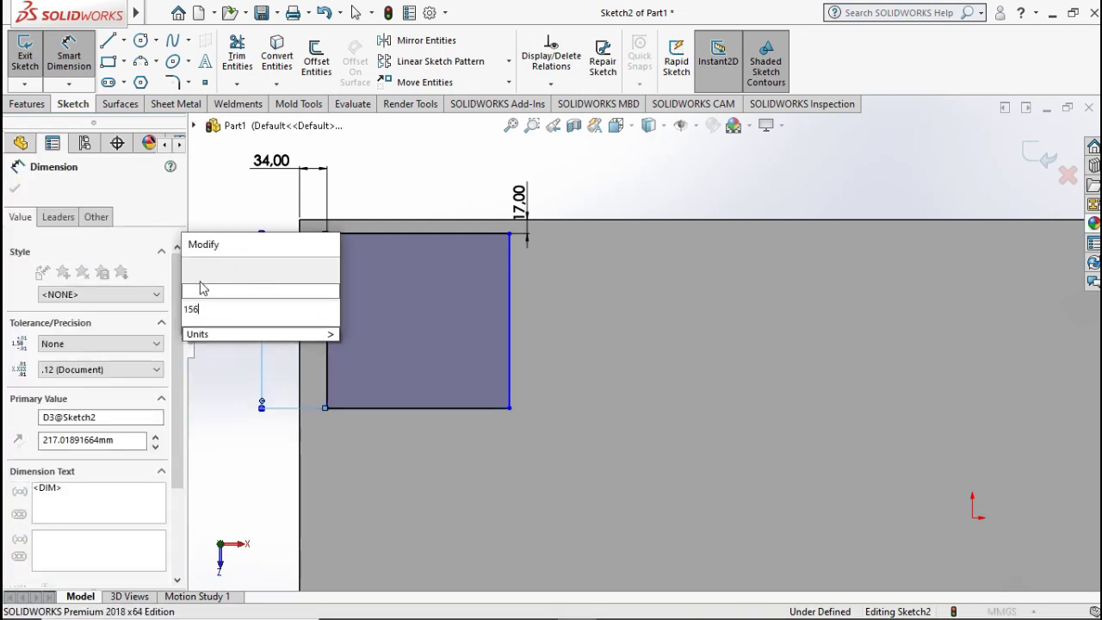
pyautogui.press('Return')
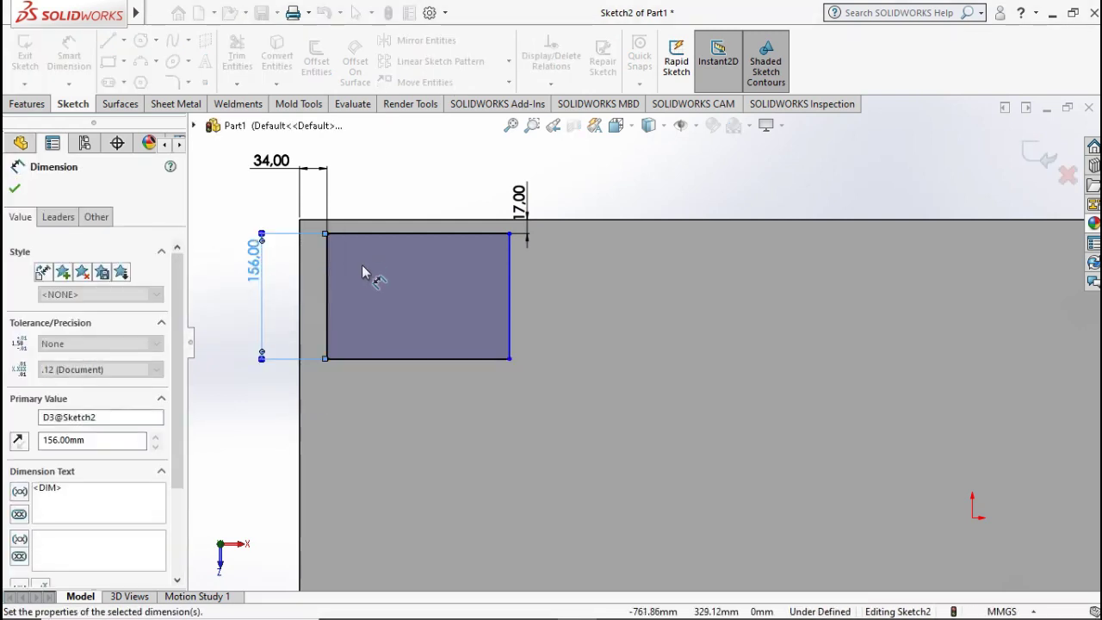
pyautogui.click(380, 357)
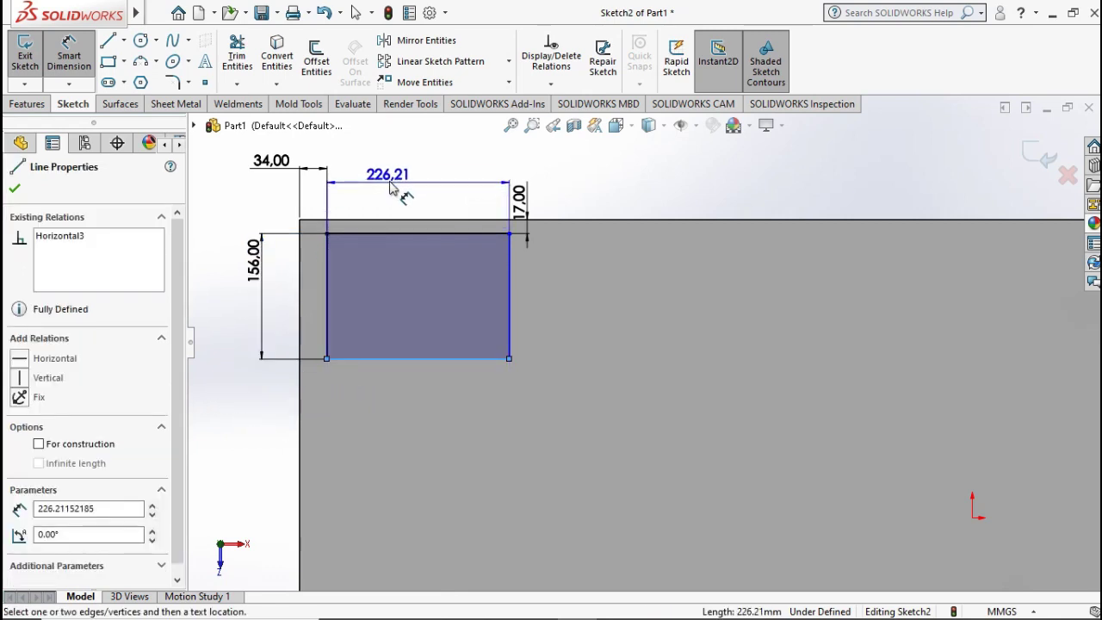
pyautogui.click(398, 187)
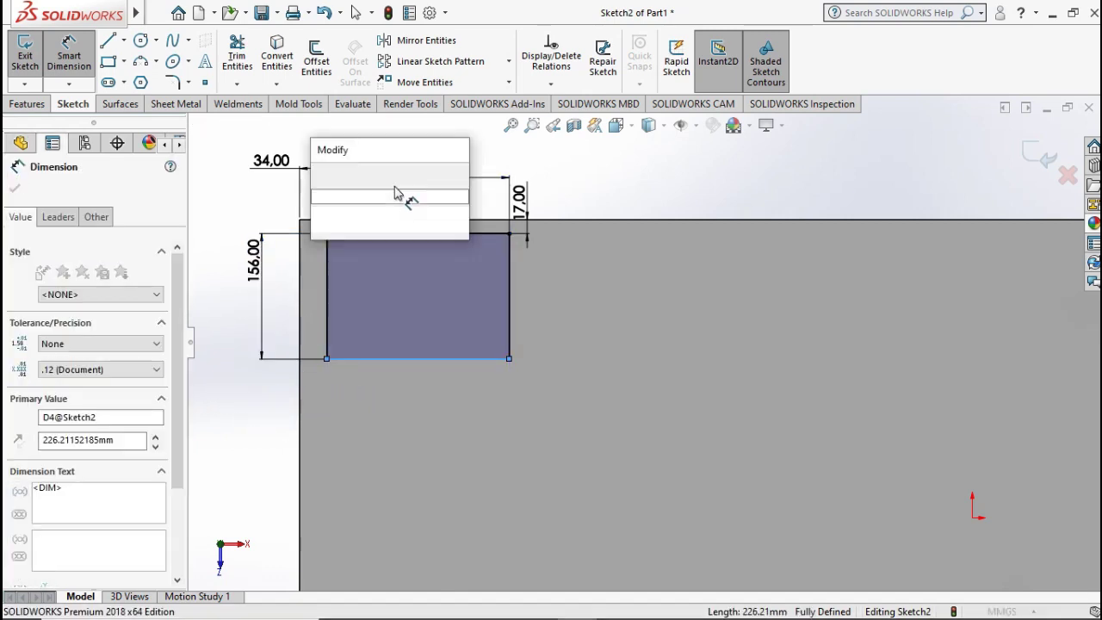
pyautogui.click(324, 177)
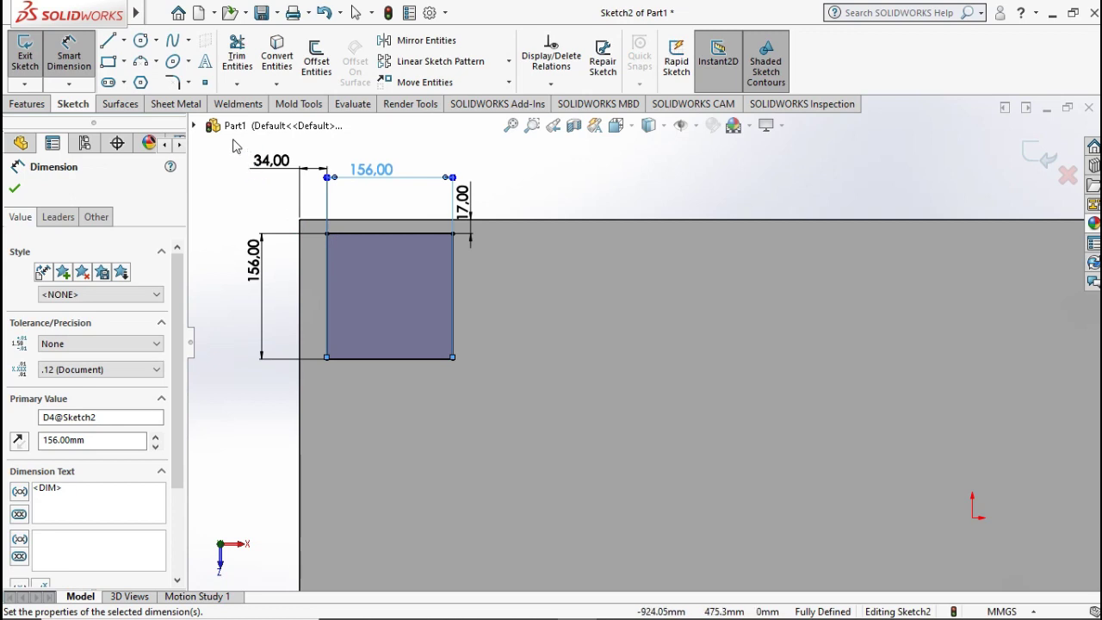
# - Chamfer all four corners of the 156 mm square with an equal distance of 20 mm using Sketch Chamfer
pyautogui.click(173, 82)
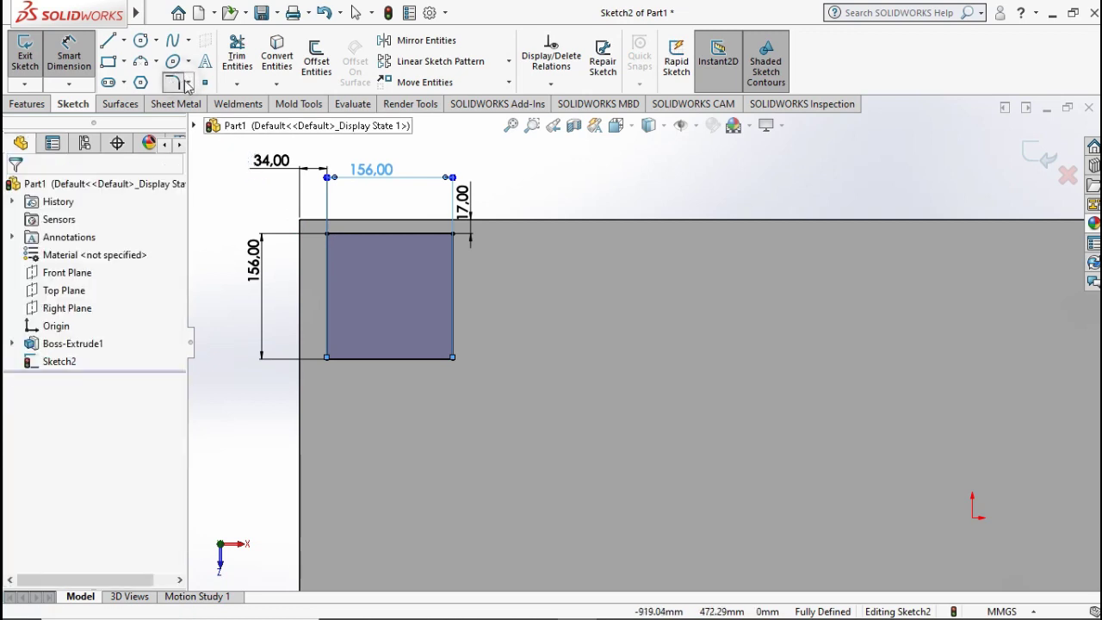
pyautogui.click(188, 82)
pyautogui.click(192, 125)
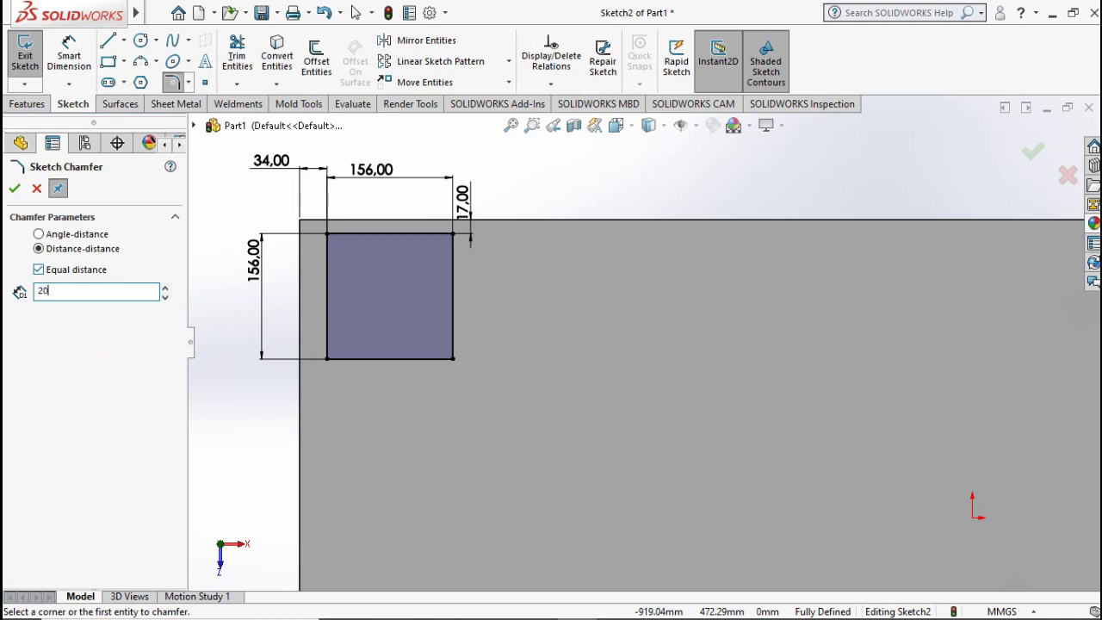
pyautogui.click(181, 226)
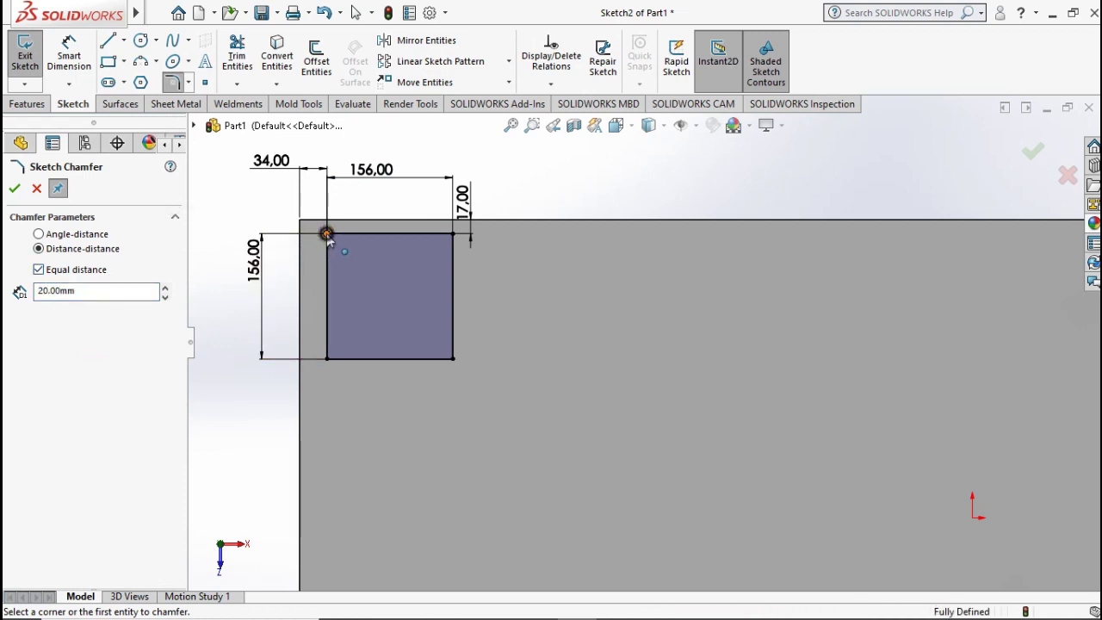
pyautogui.click(327, 235)
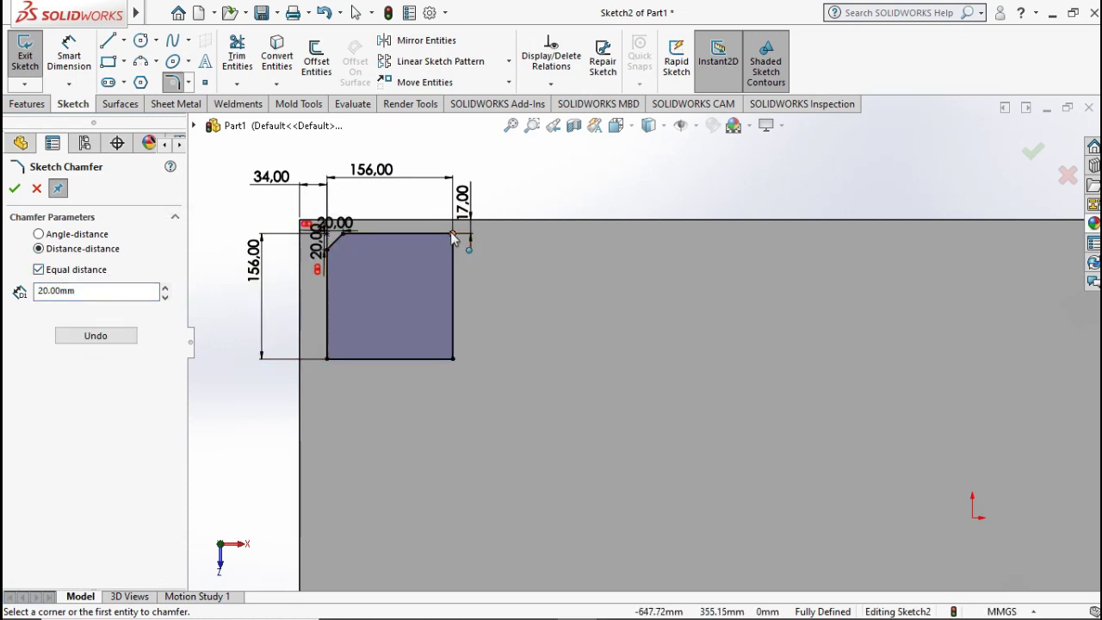
pyautogui.click(453, 235)
pyautogui.click(449, 358)
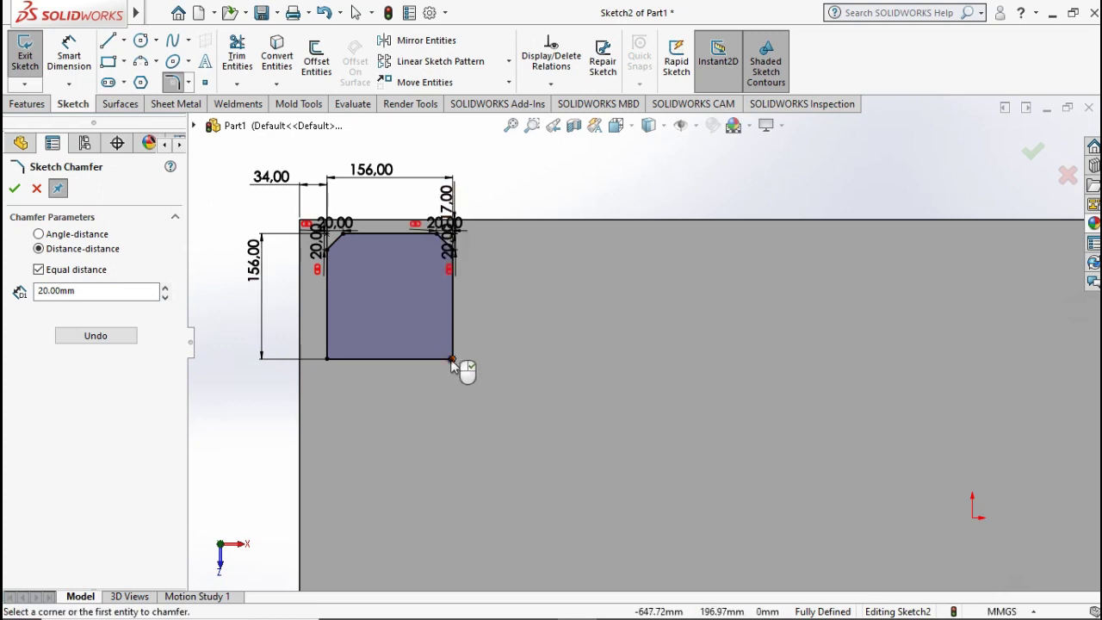
pyautogui.click(328, 360)
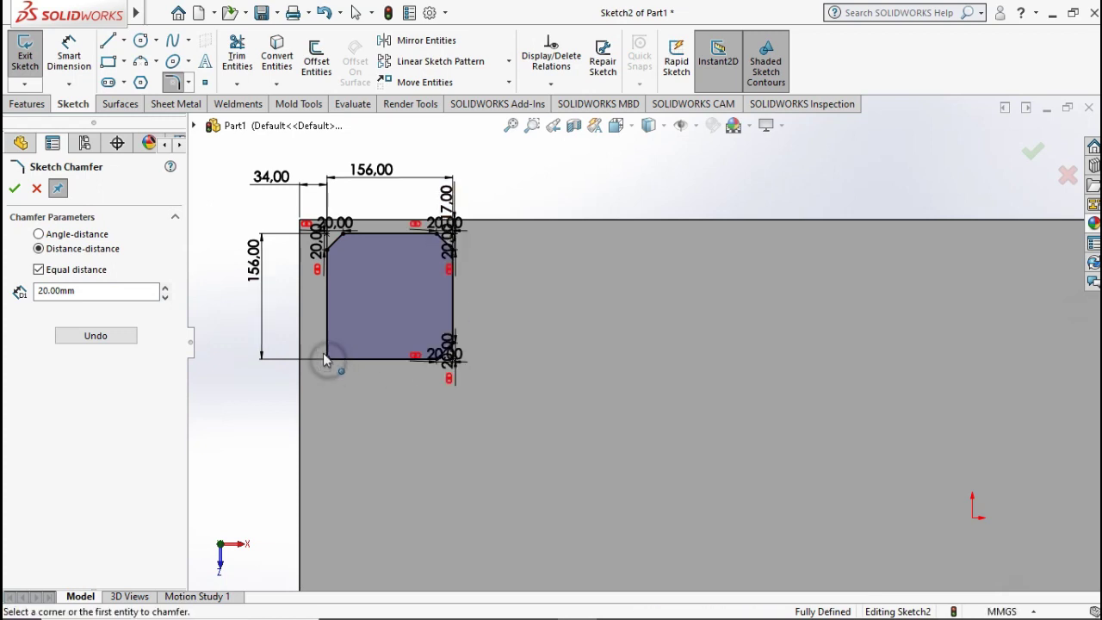
pyautogui.click(15, 190)
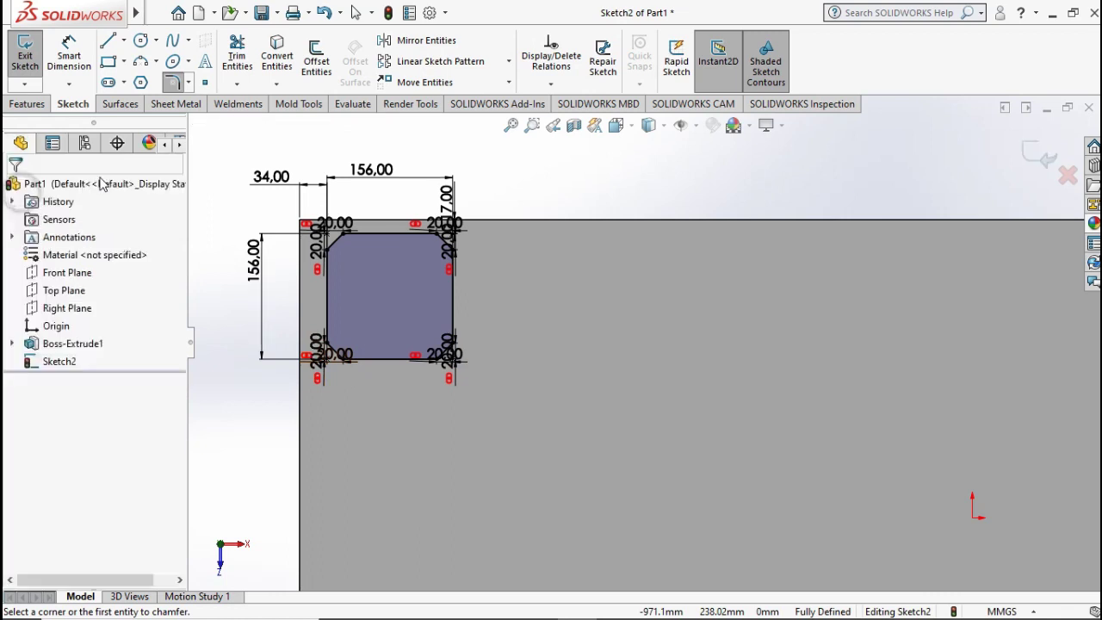
# - Start a Linear Sketch Pattern and include all straight and chamfered sides of the square as the entities to pattern
pyautogui.click(441, 62)
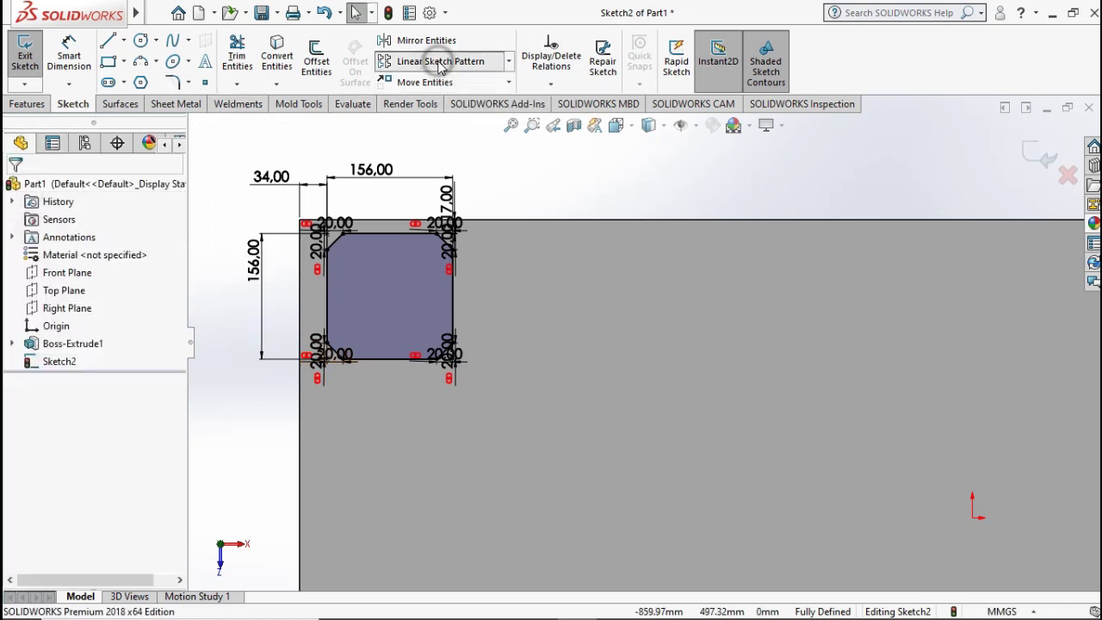
pyautogui.scroll(-1, 408, 294)
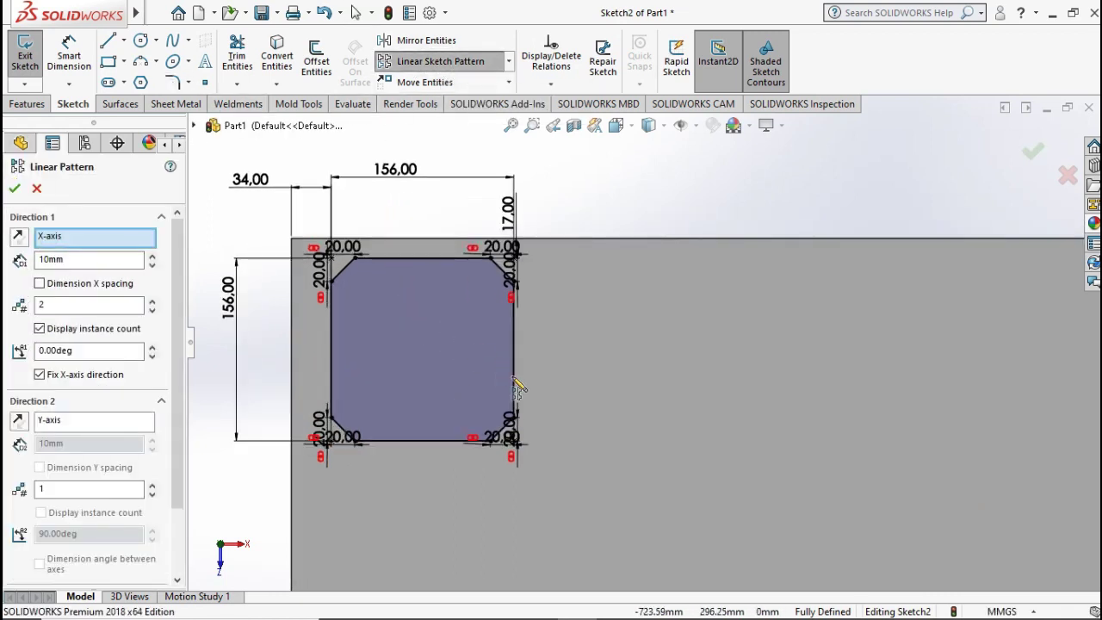
pyautogui.scroll(-4, 521, 422)
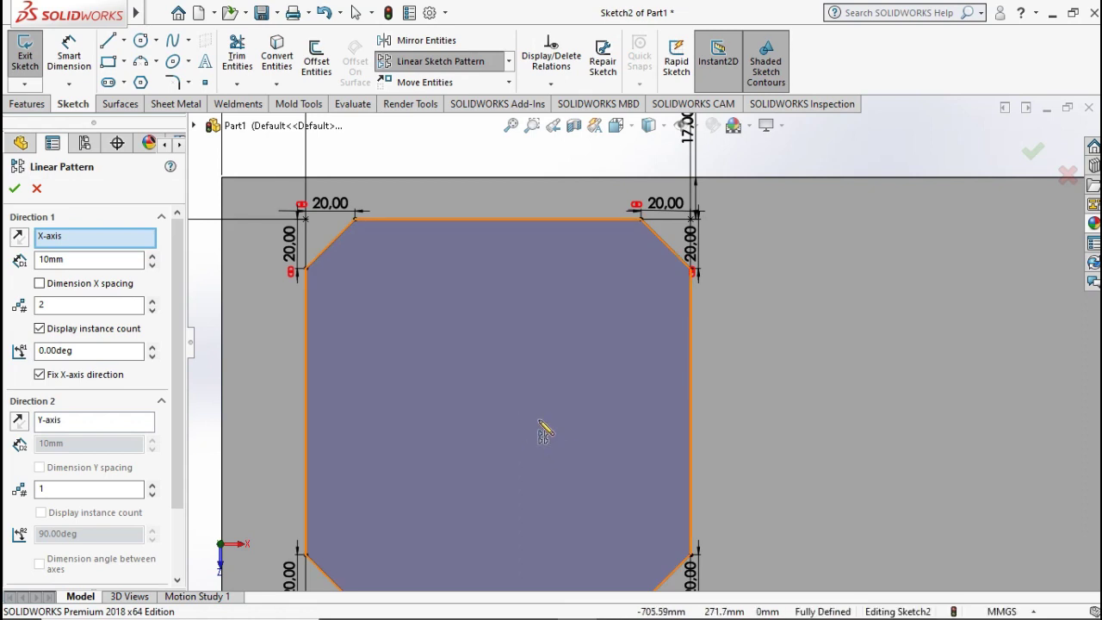
pyautogui.keyDown('ctrl'); pyautogui.moveTo(536, 410); pyautogui.dragTo(503, 343, button='middle'); pyautogui.keyUp('ctrl')
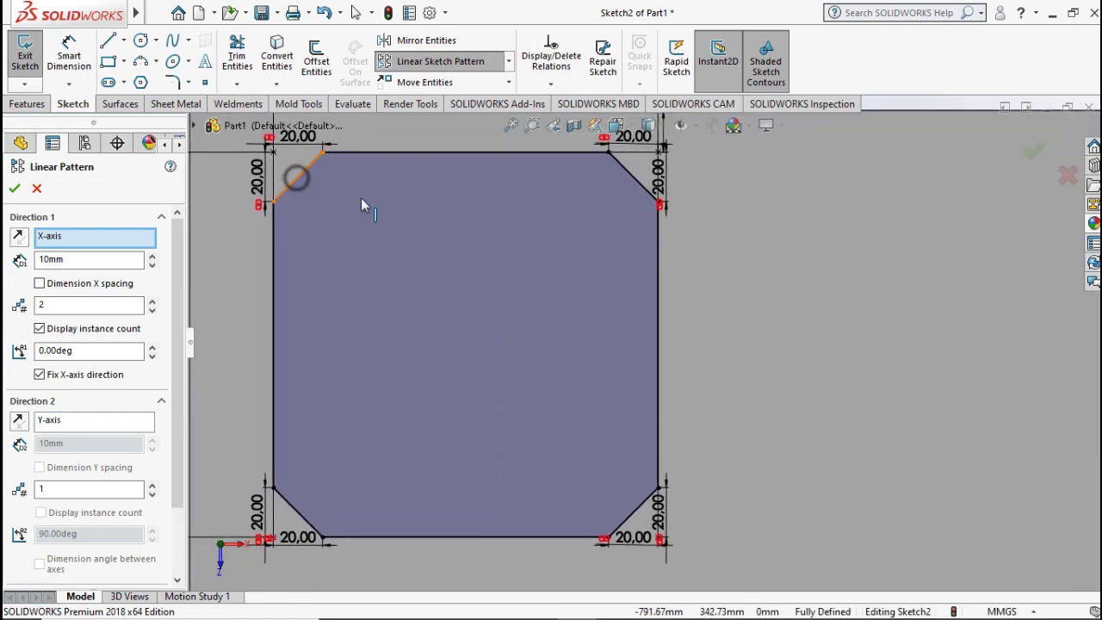
pyautogui.click(296, 177)
pyautogui.click(641, 191)
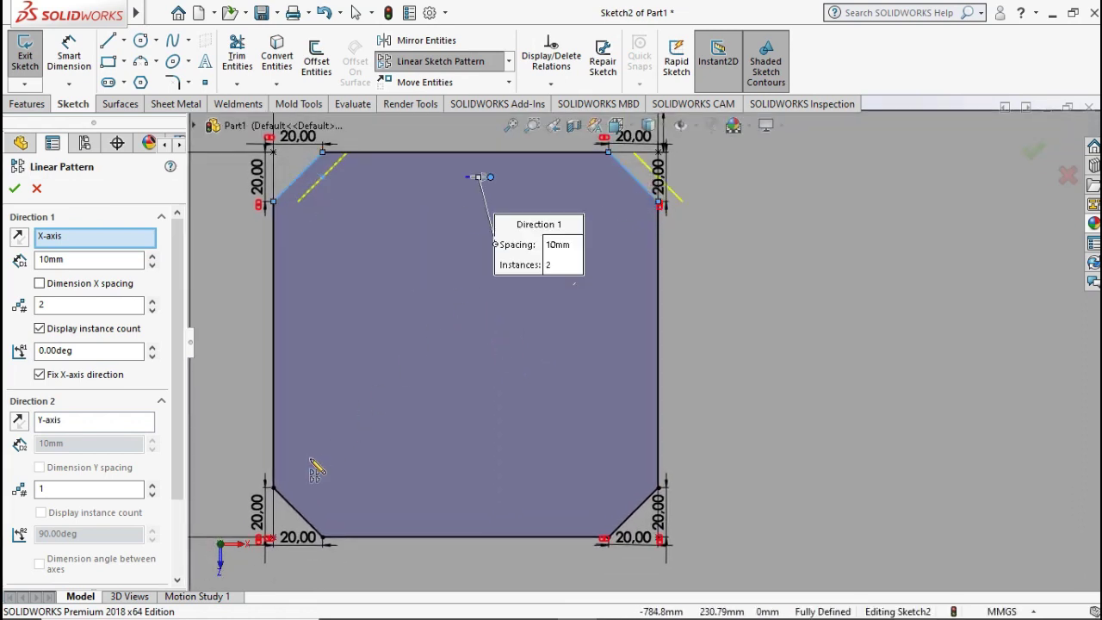
pyautogui.click(301, 515)
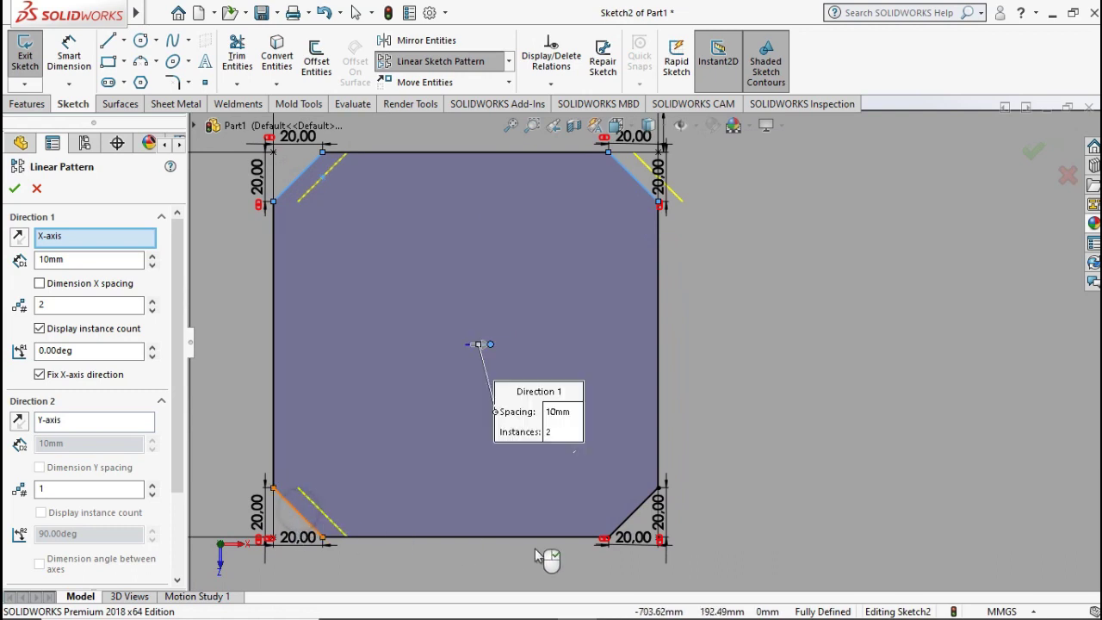
pyautogui.click(631, 520)
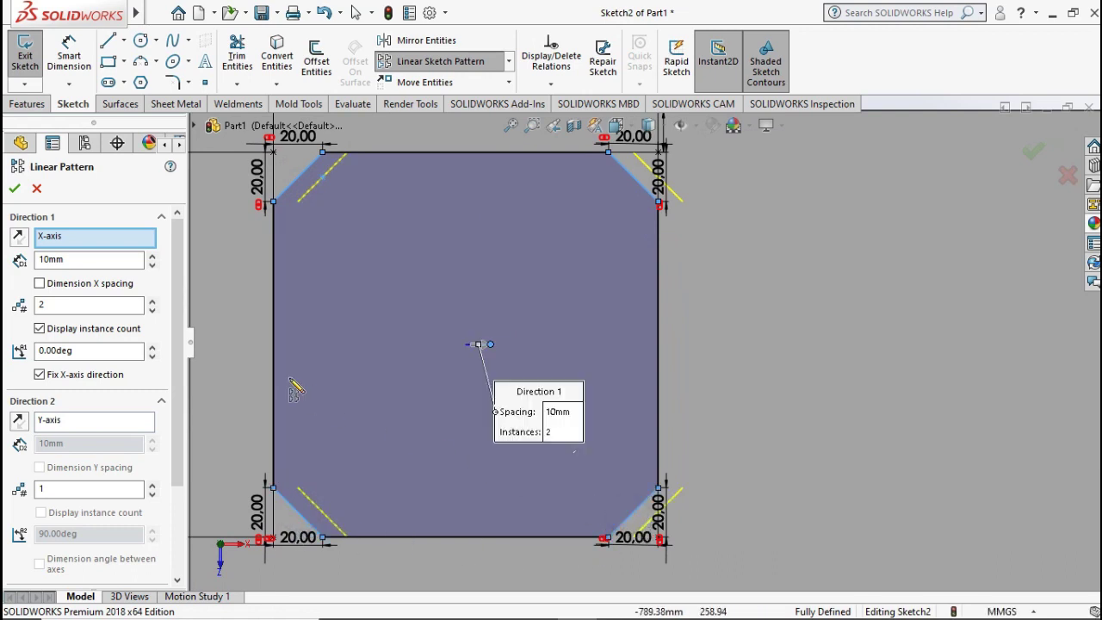
pyautogui.click(274, 370)
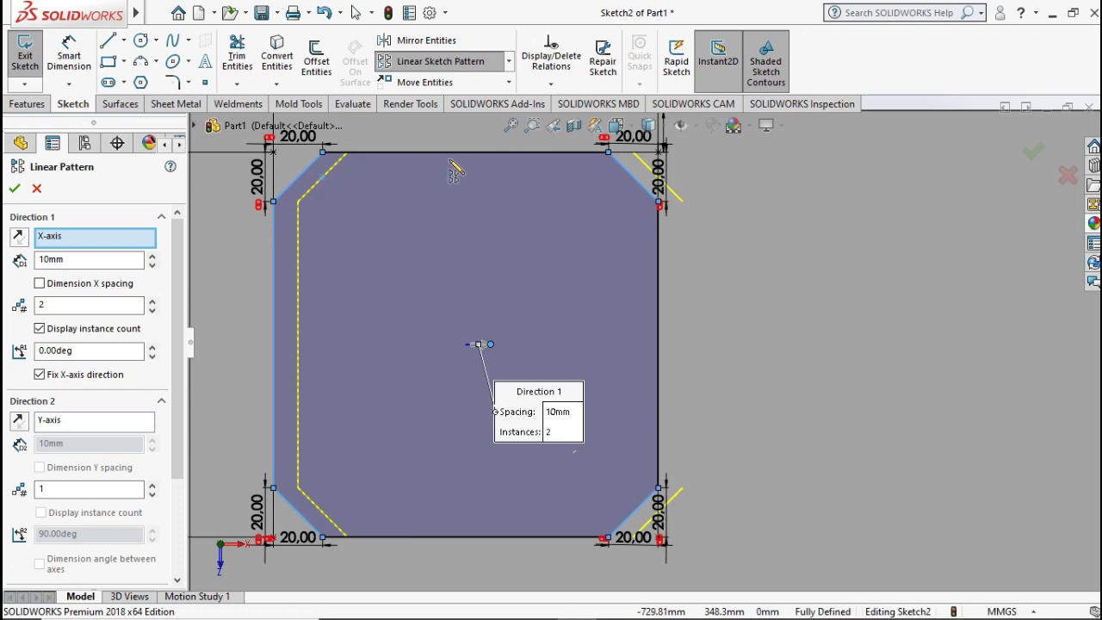
pyautogui.click(657, 303)
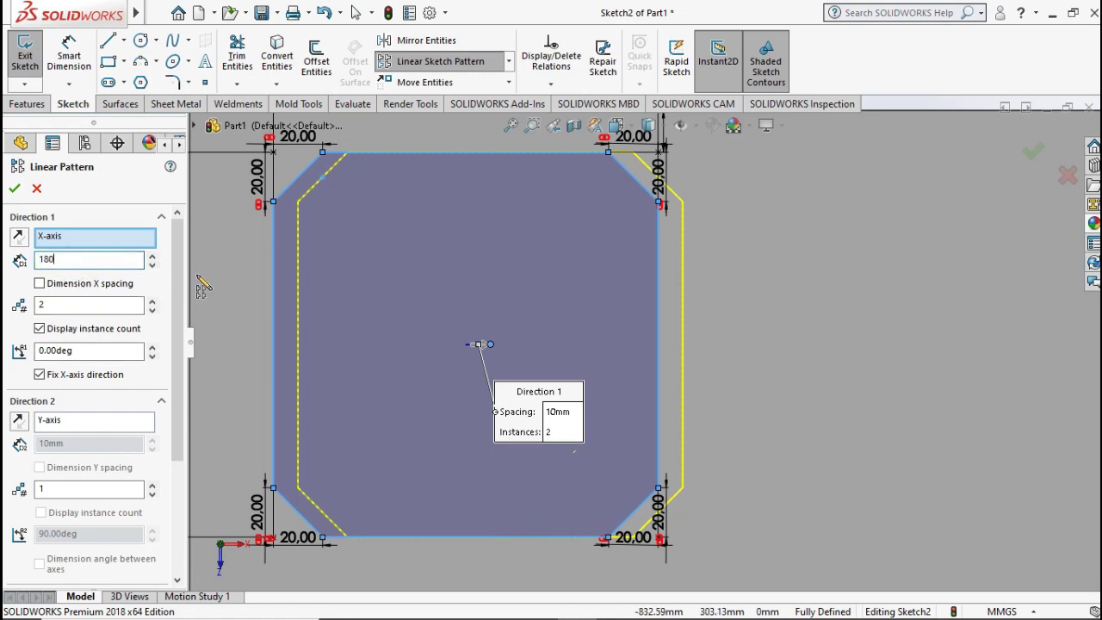
# - Set the pattern along the X-axis to 9 instances spaced 180 mm apart
pyautogui.scroll(3, 631, 265)
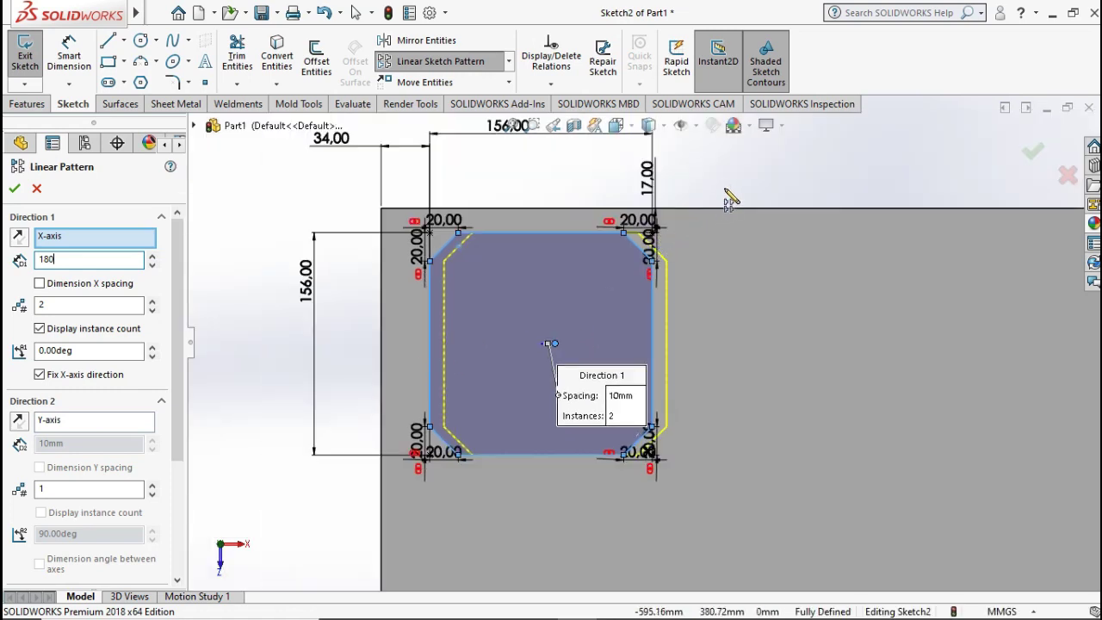
pyautogui.press('Return')
pyautogui.scroll(3, 704, 331)
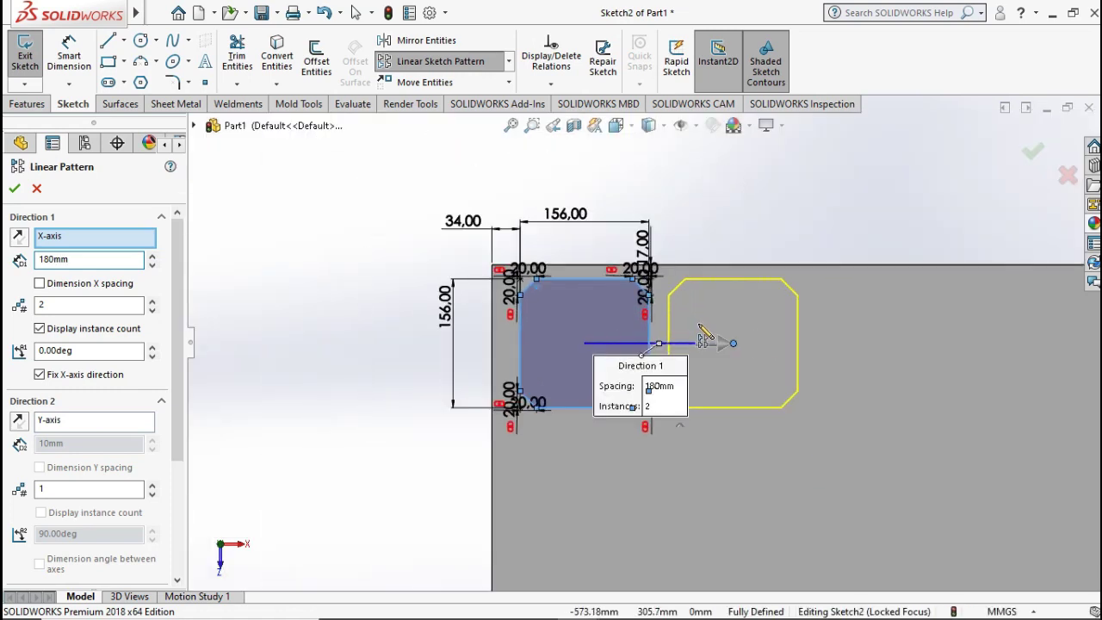
pyautogui.scroll(3, 642, 319)
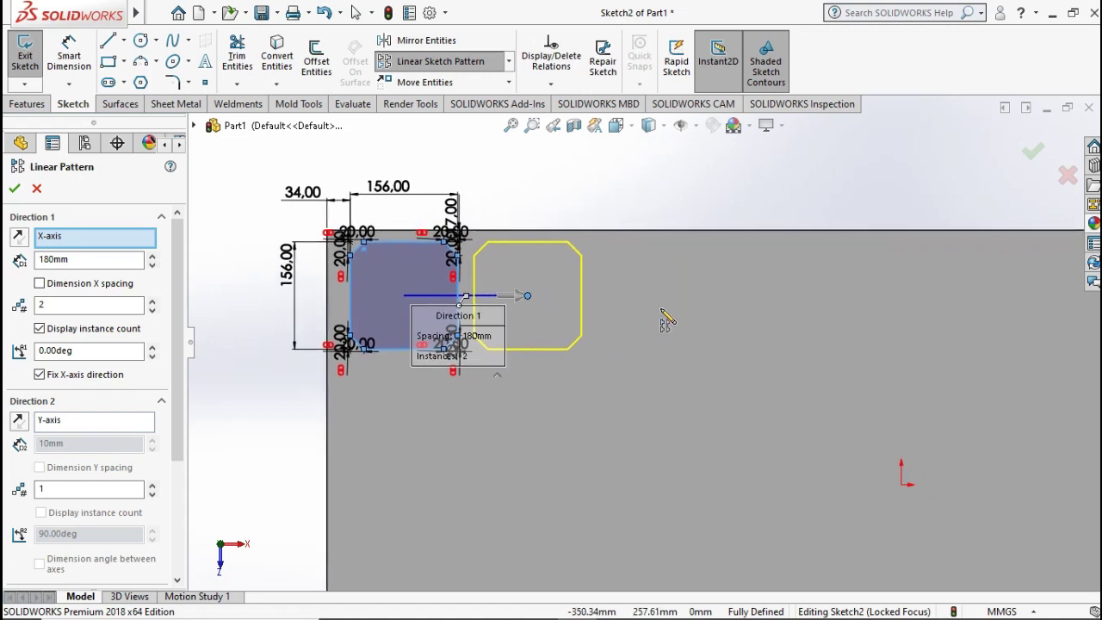
pyautogui.scroll(2, 618, 315)
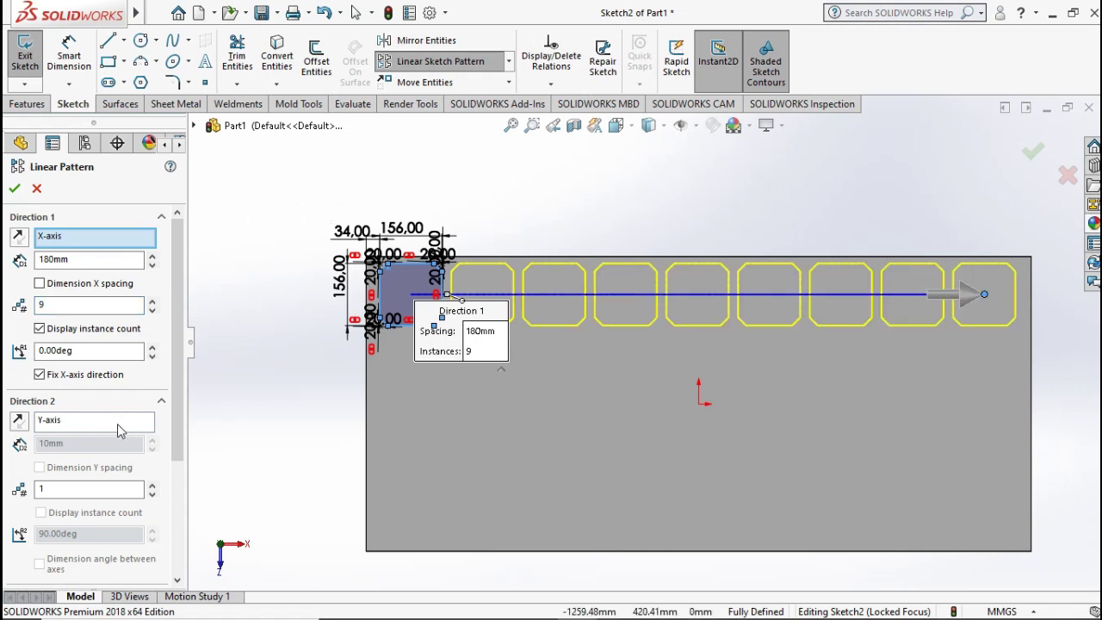
# - Set the Y-axis pattern to 4 instances spaced 180 mm apart, reverse it across the panel, and accept the pattern
pyautogui.click(153, 488)
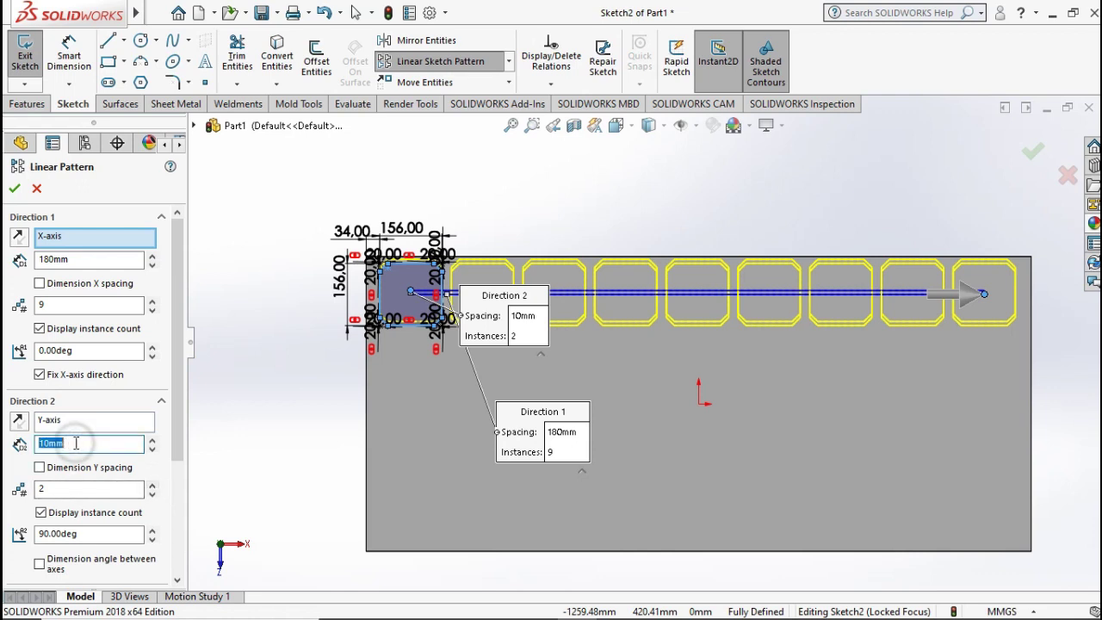
pyautogui.click(266, 202)
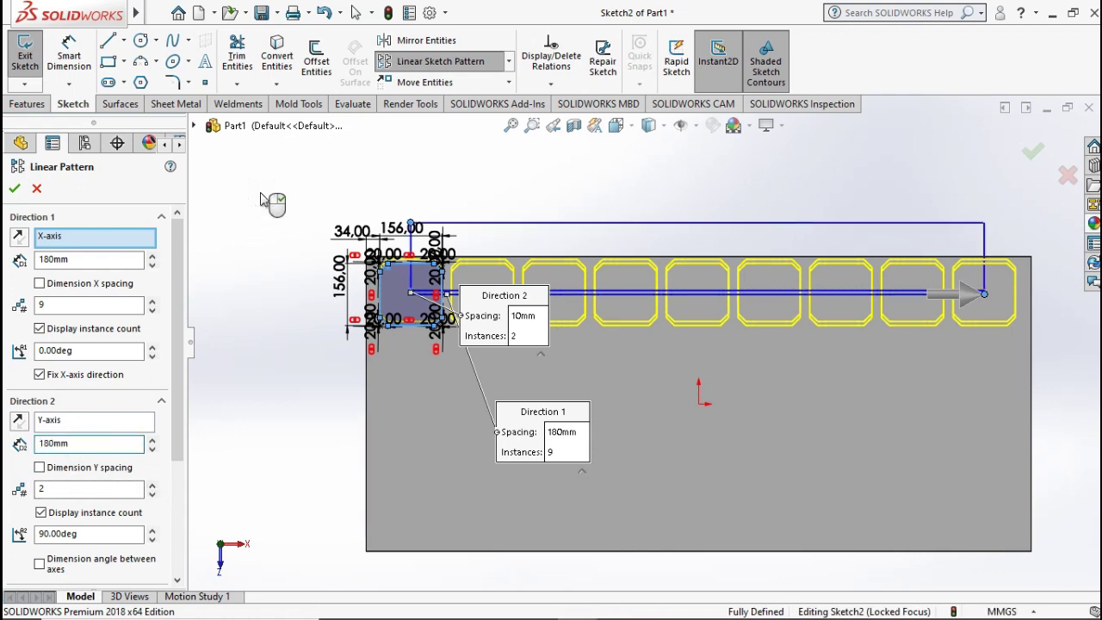
pyautogui.click(18, 421)
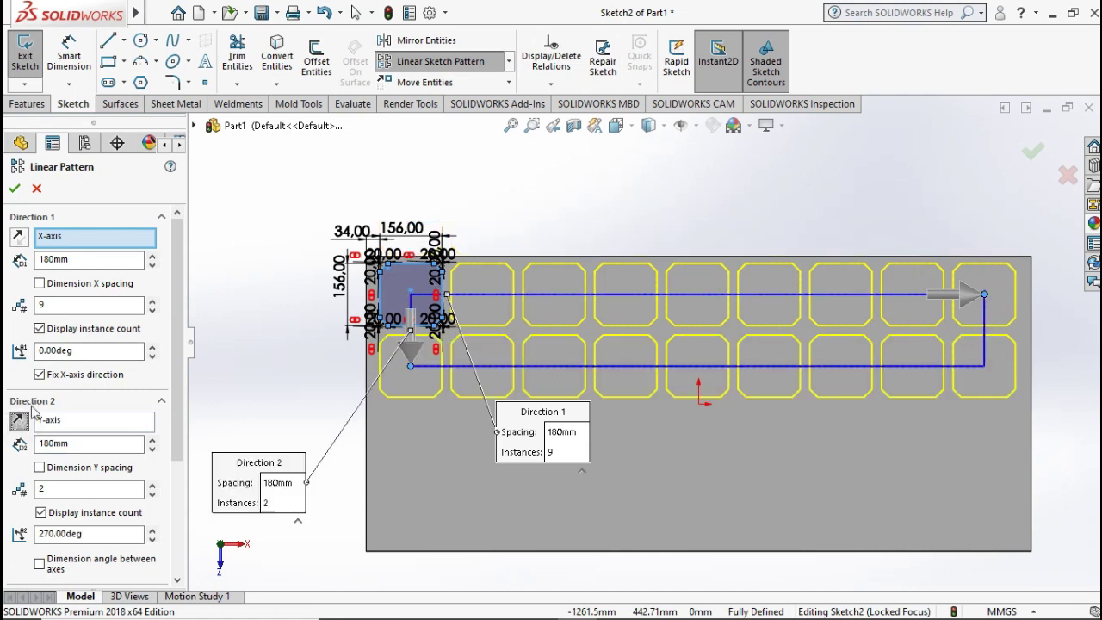
pyautogui.click(153, 485)
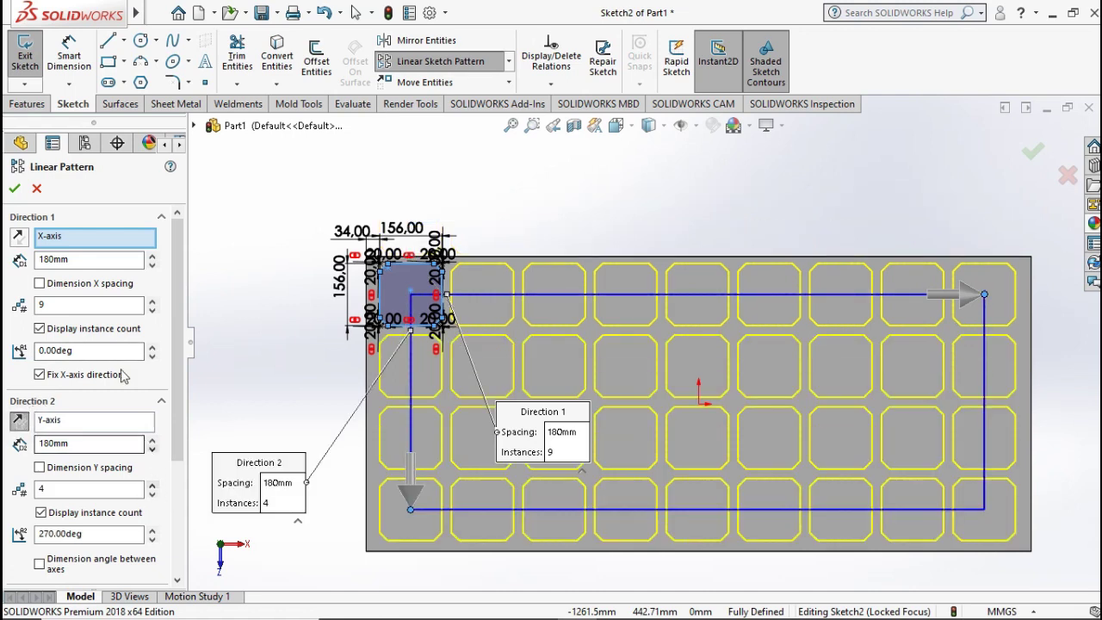
pyautogui.click(15, 191)
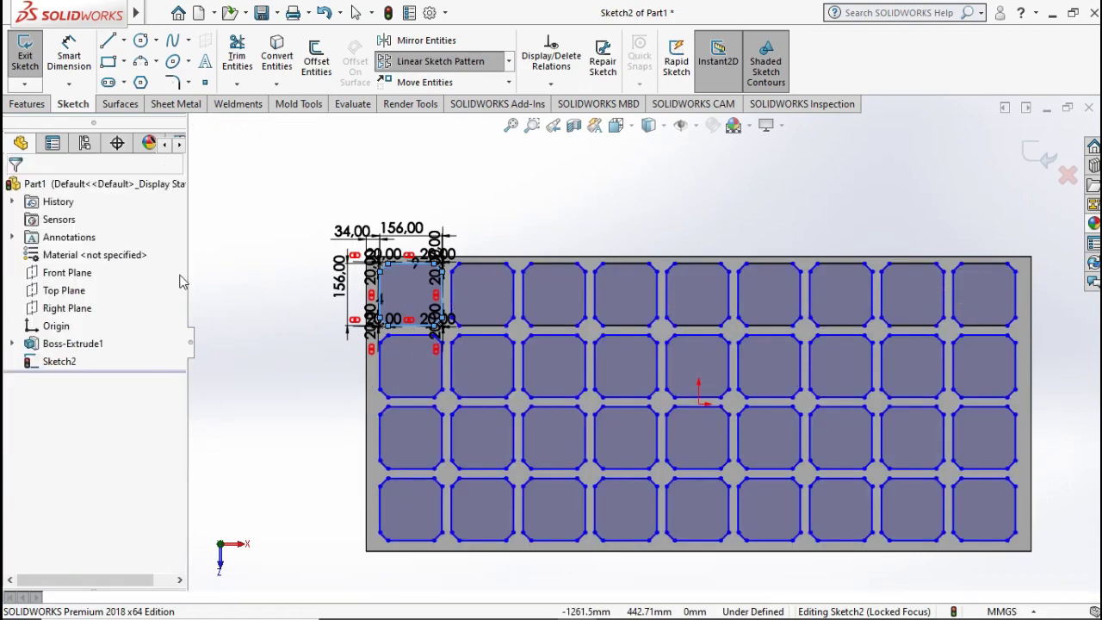
# - Extrude the patterned chamfered squares as a 0.5 mm blind boss on the panel's top face
pyautogui.click(247, 205)
pyautogui.hotkey('ctrl', '7')
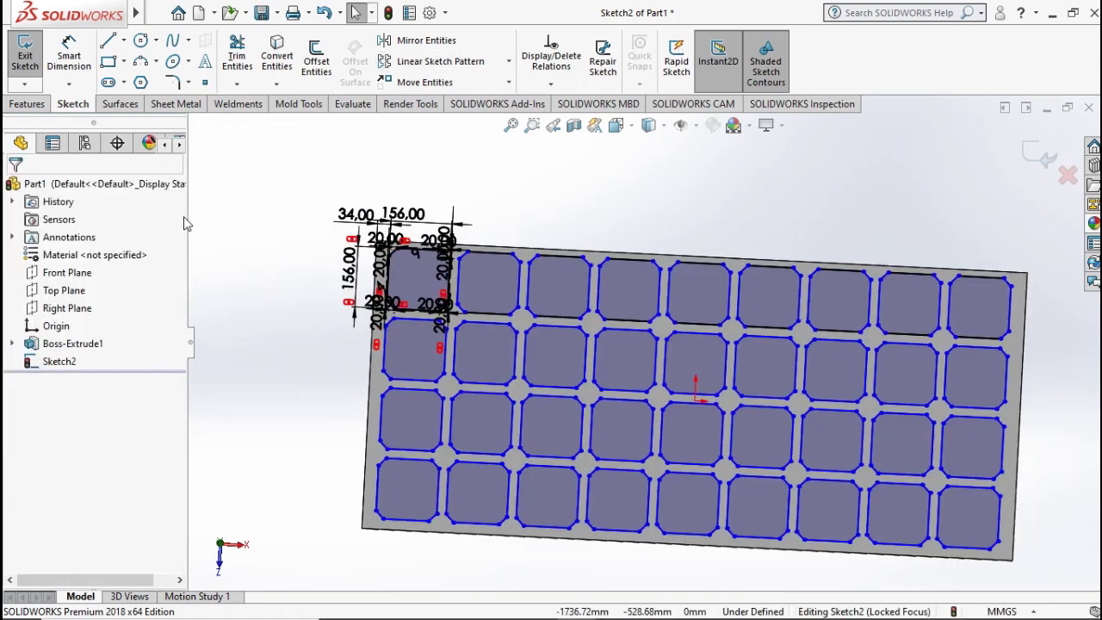
pyautogui.click(26, 104)
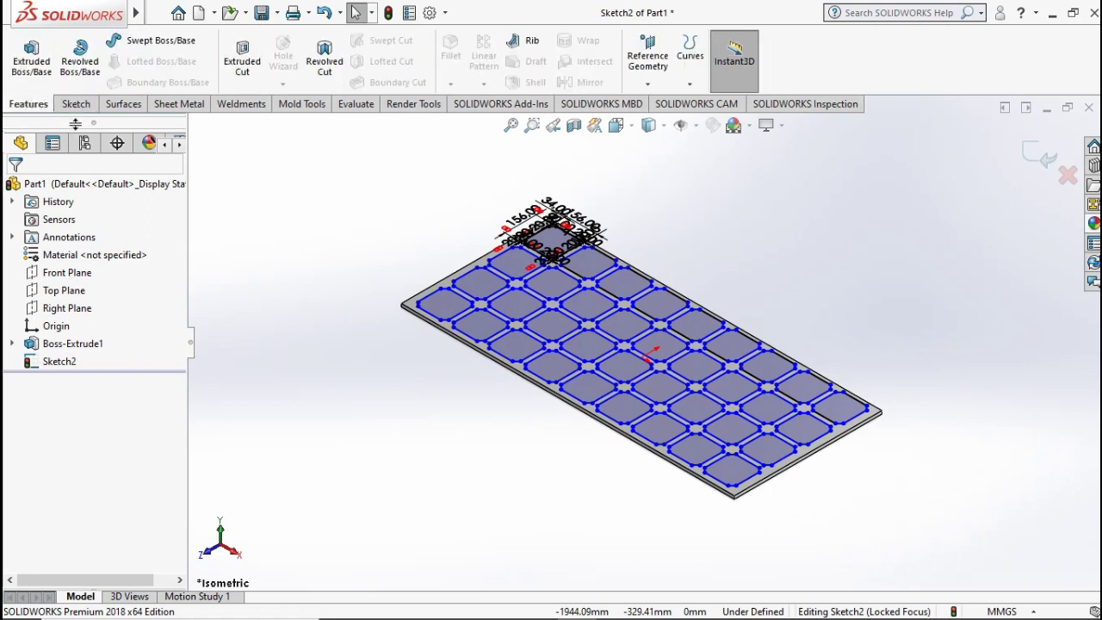
pyautogui.click(39, 68)
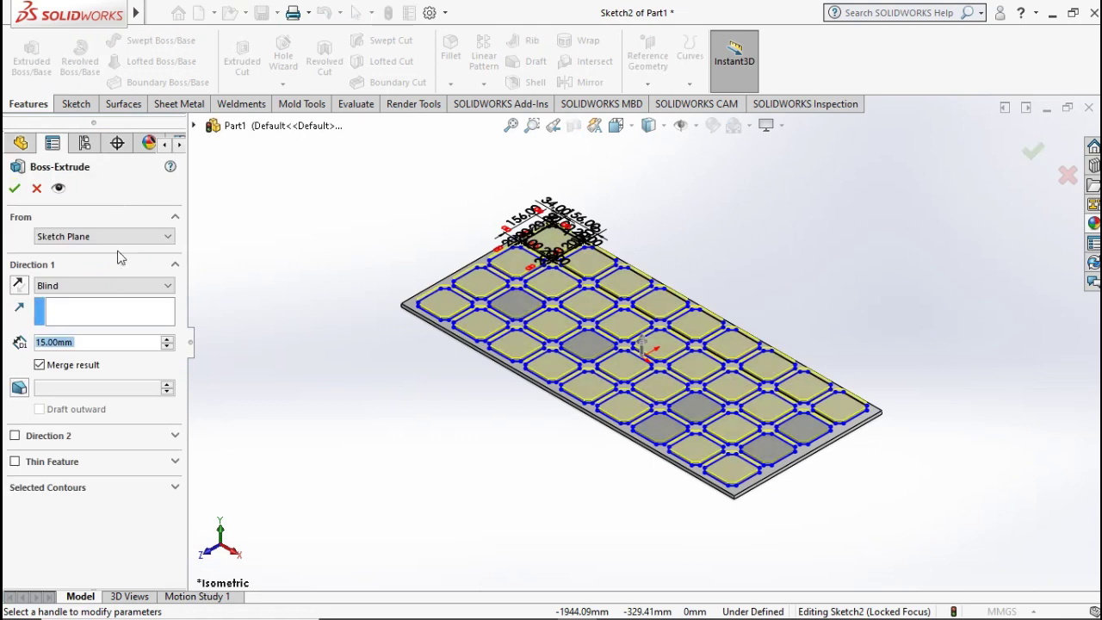
pyautogui.write('0.5')
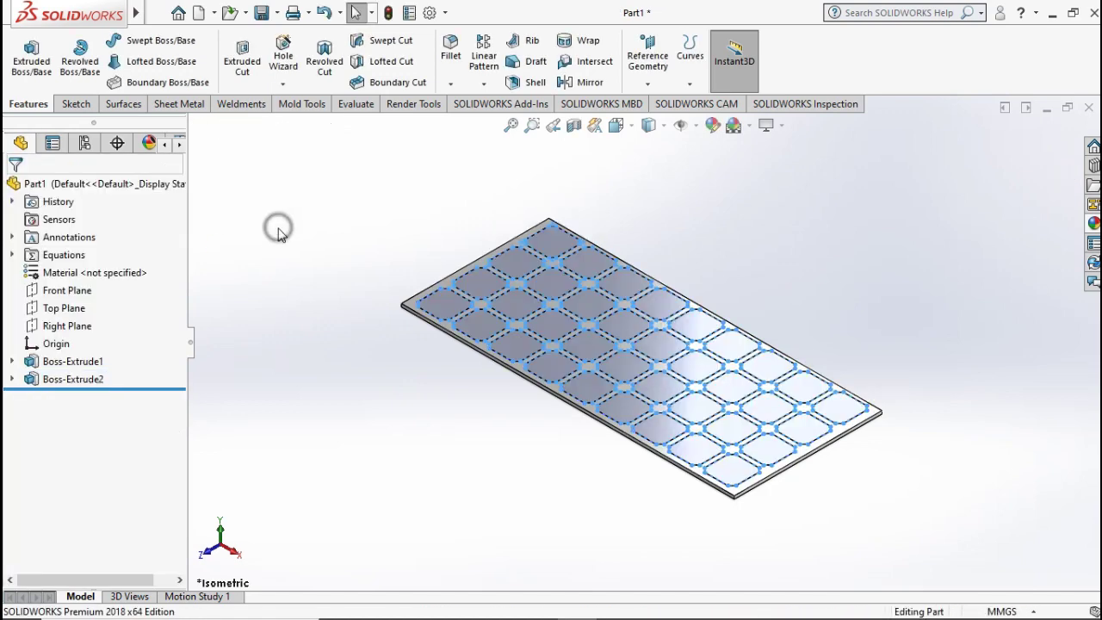
# - Apply the gloss blue car paint appearance to the boss feature of raised chamfered cells
pyautogui.click(67, 379)
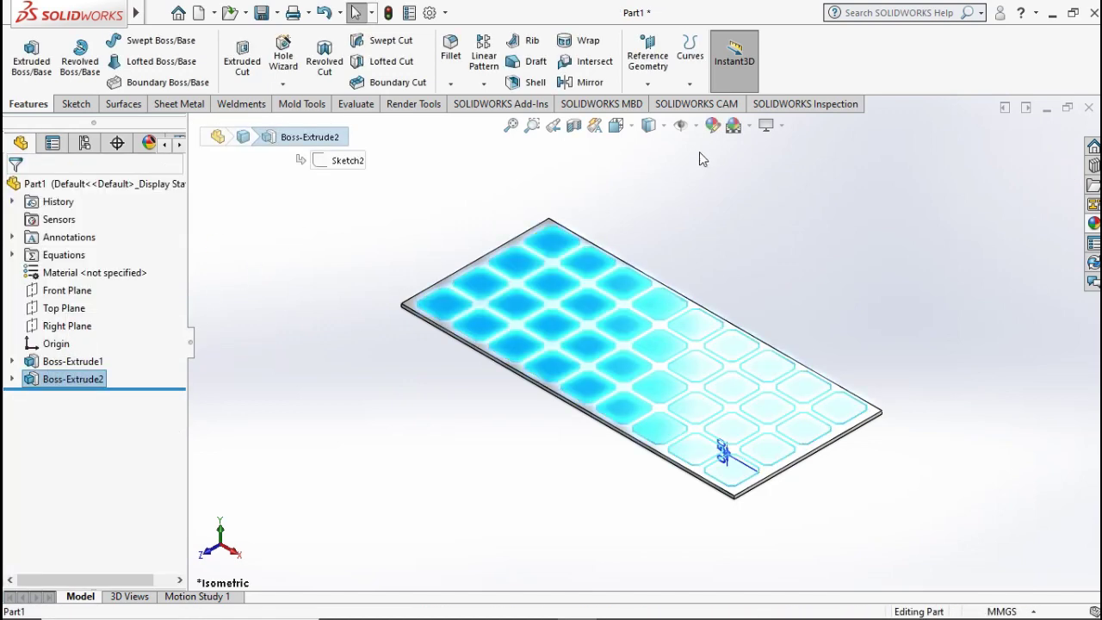
pyautogui.click(713, 126)
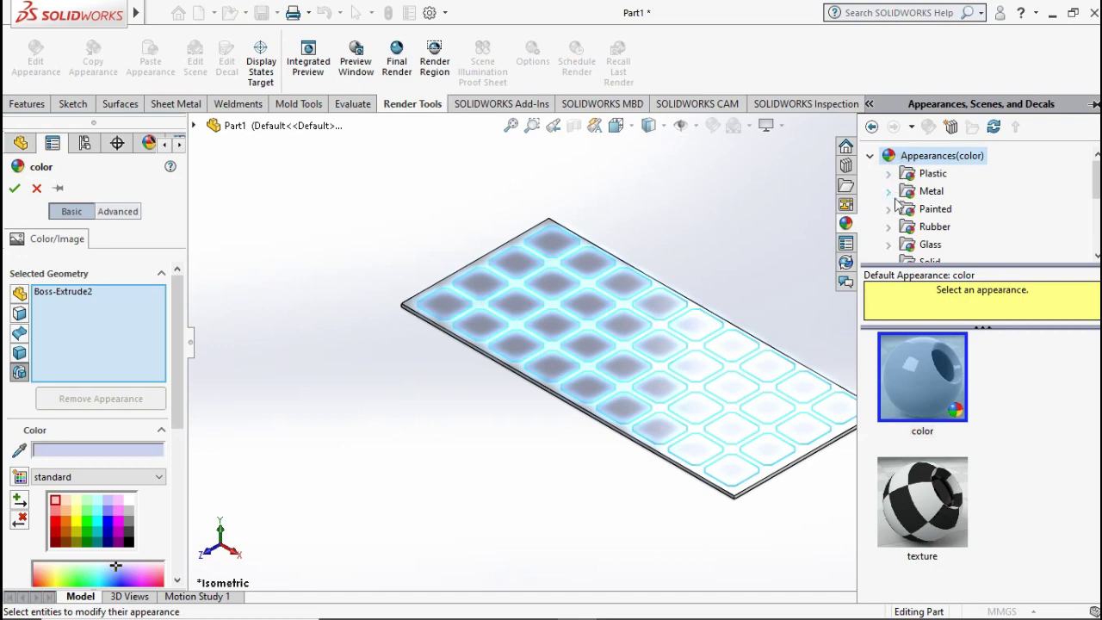
pyautogui.click(890, 208)
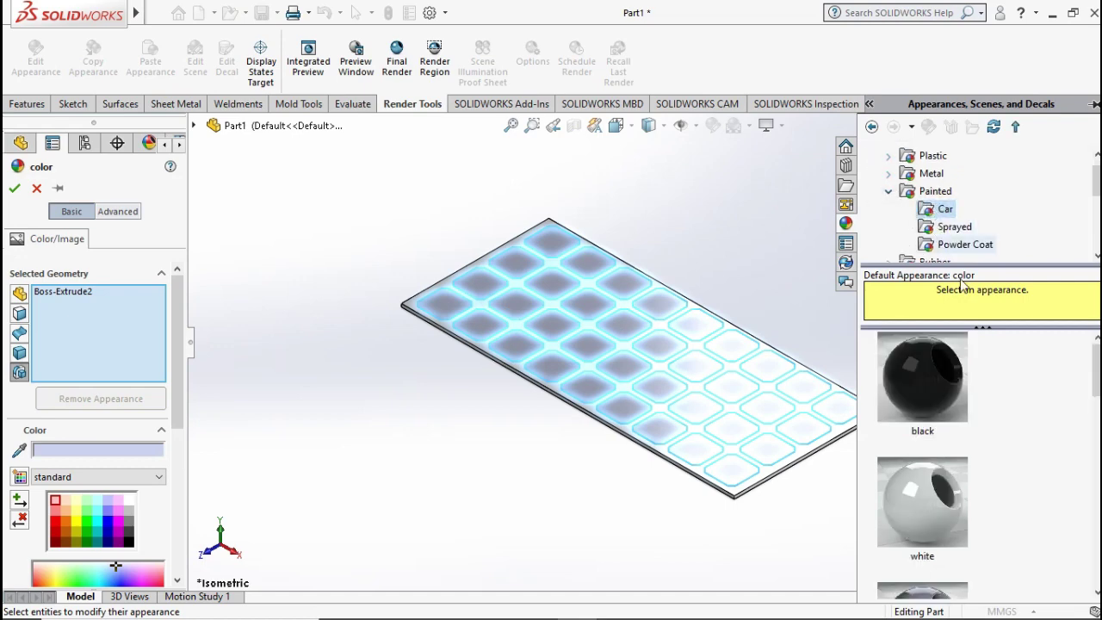
pyautogui.moveTo(1095, 370); pyautogui.dragTo(1094, 477)
pyautogui.click(904, 504)
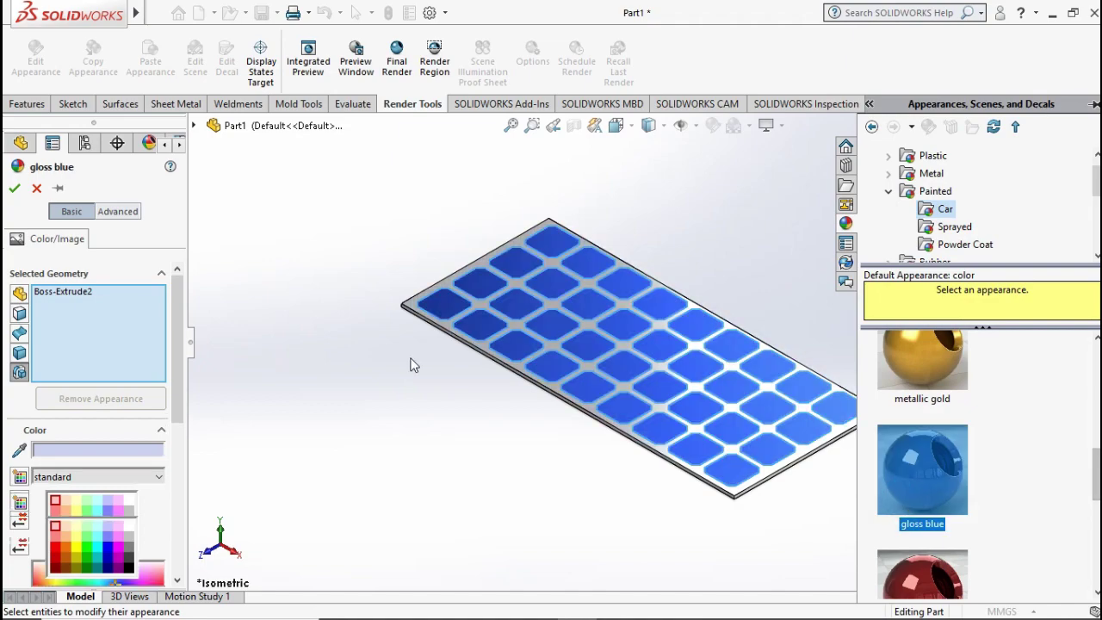
pyautogui.click(14, 187)
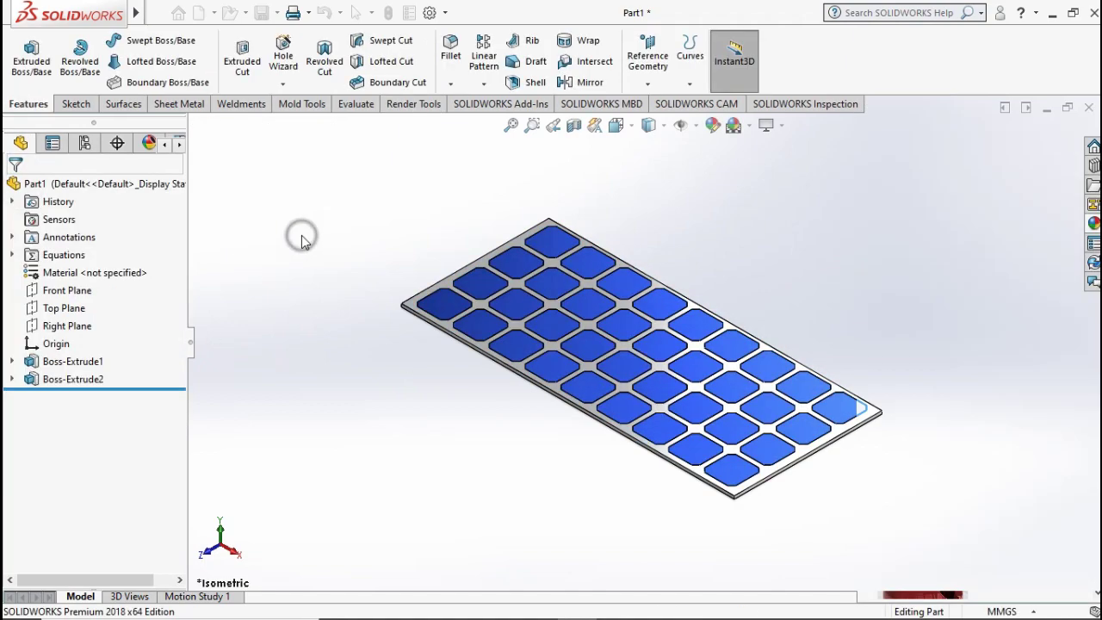
# - Start a new sketch on the top face of the panel's upper-left corner cell, viewed normal to the face
pyautogui.moveTo(431, 264); pyautogui.dragTo(491, 398, button='middle')
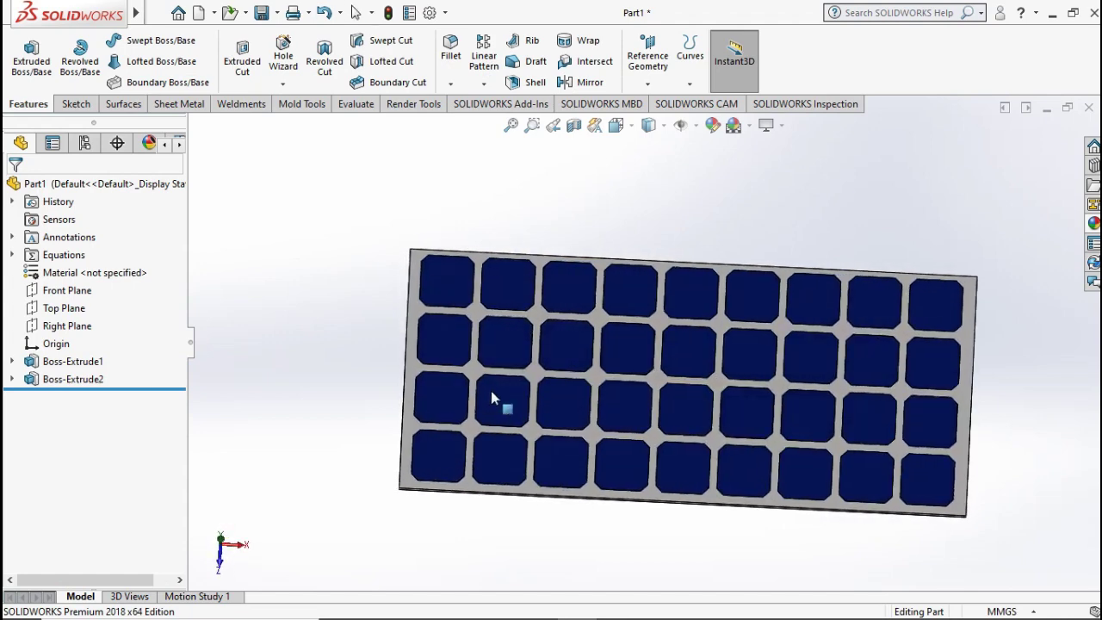
pyautogui.click(438, 288)
pyautogui.click(507, 239)
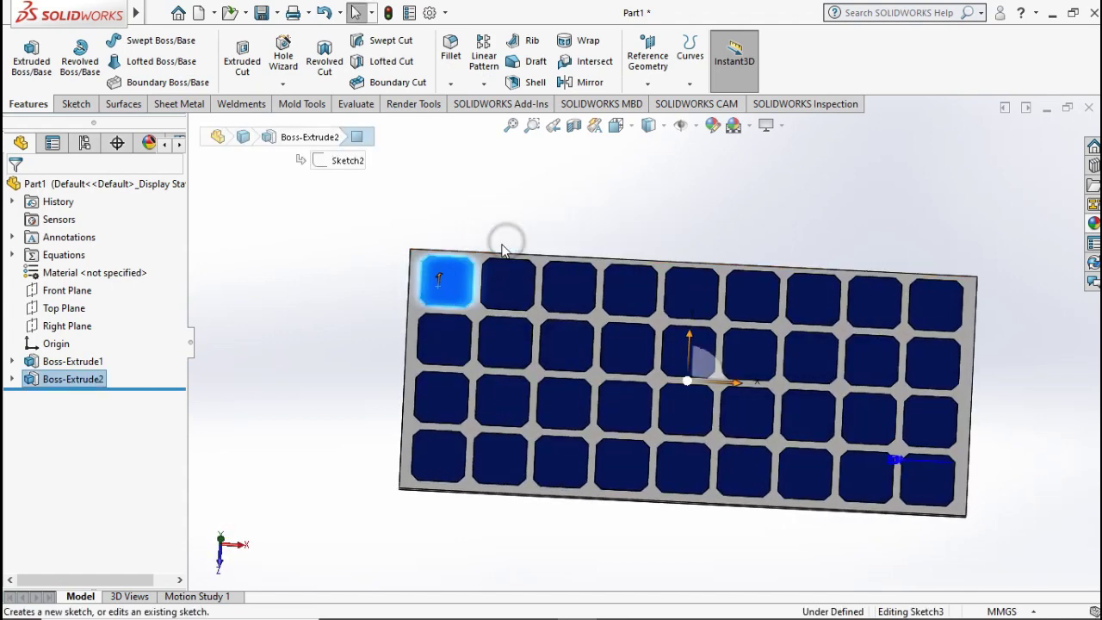
pyautogui.hotkey('ctrl', '7')
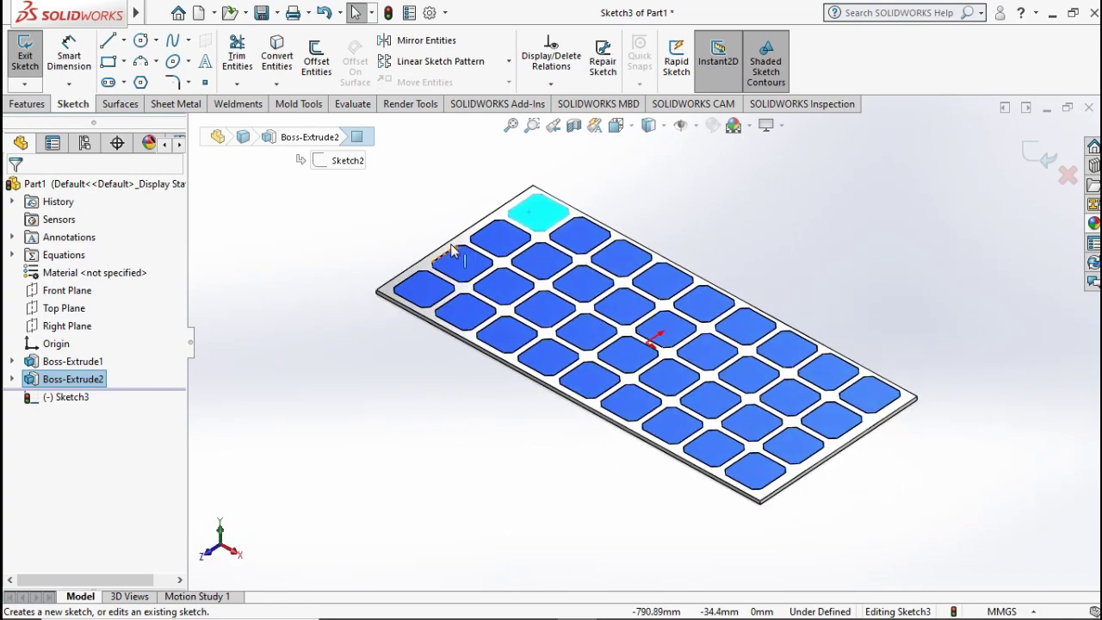
pyautogui.hotkey('ctrl', '8')
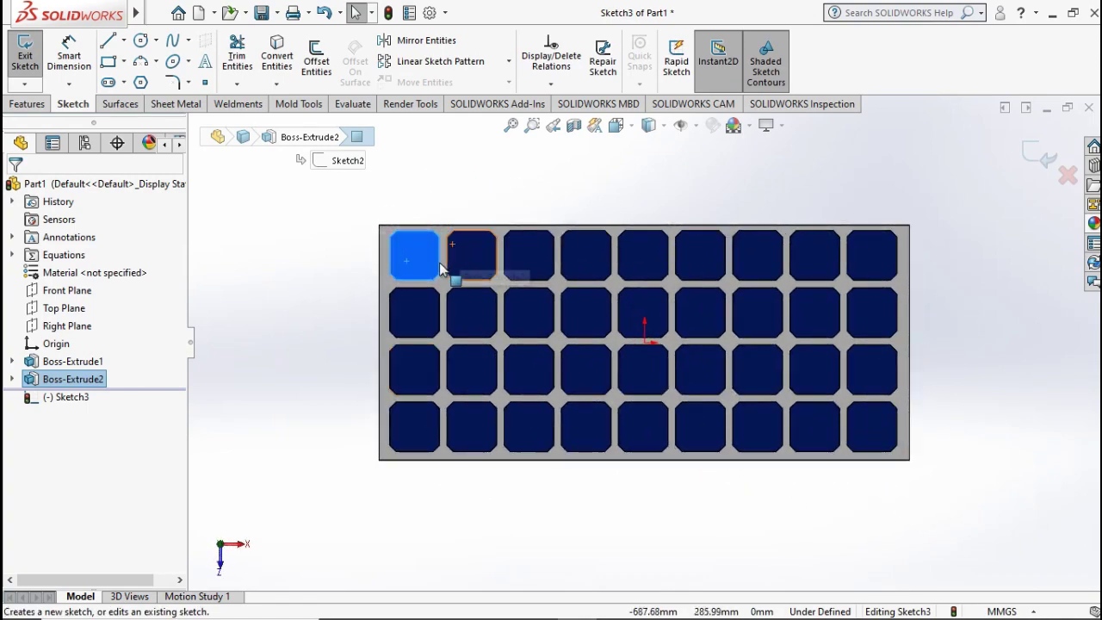
pyautogui.scroll(-5, 437, 261)
pyautogui.scroll(-1, 452, 260)
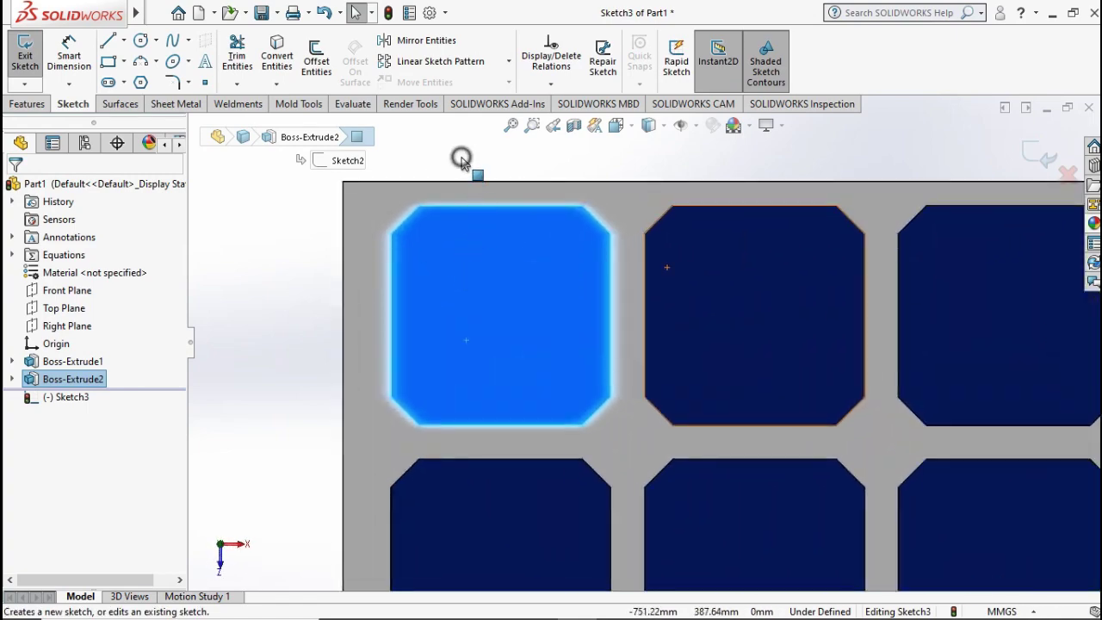
pyautogui.click(462, 157)
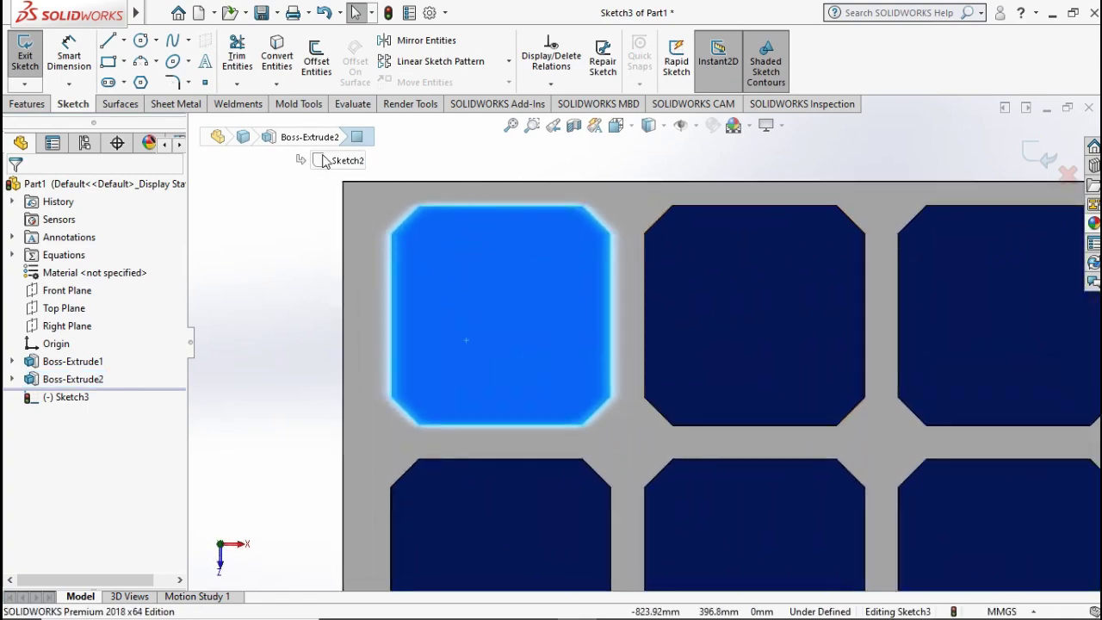
# - Sketch a narrow vertical corner rectangle about 156 mm tall, spanning the corner cell from its upper edge to its lower edge
pyautogui.click(110, 67)
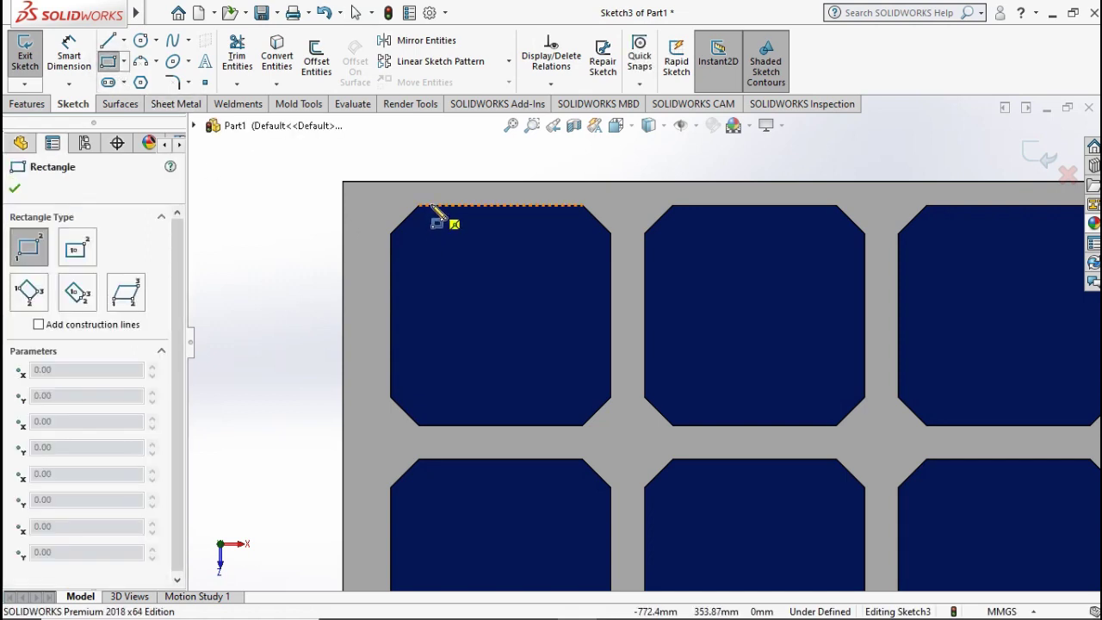
pyautogui.click(432, 207)
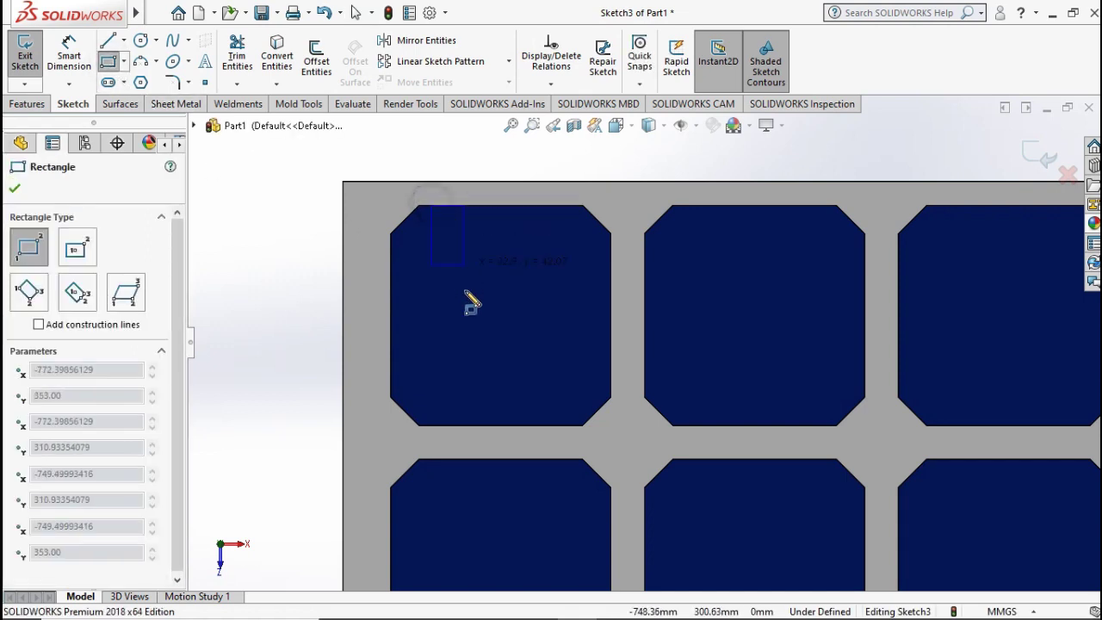
pyautogui.click(452, 425)
pyautogui.scroll(-3, 493, 279)
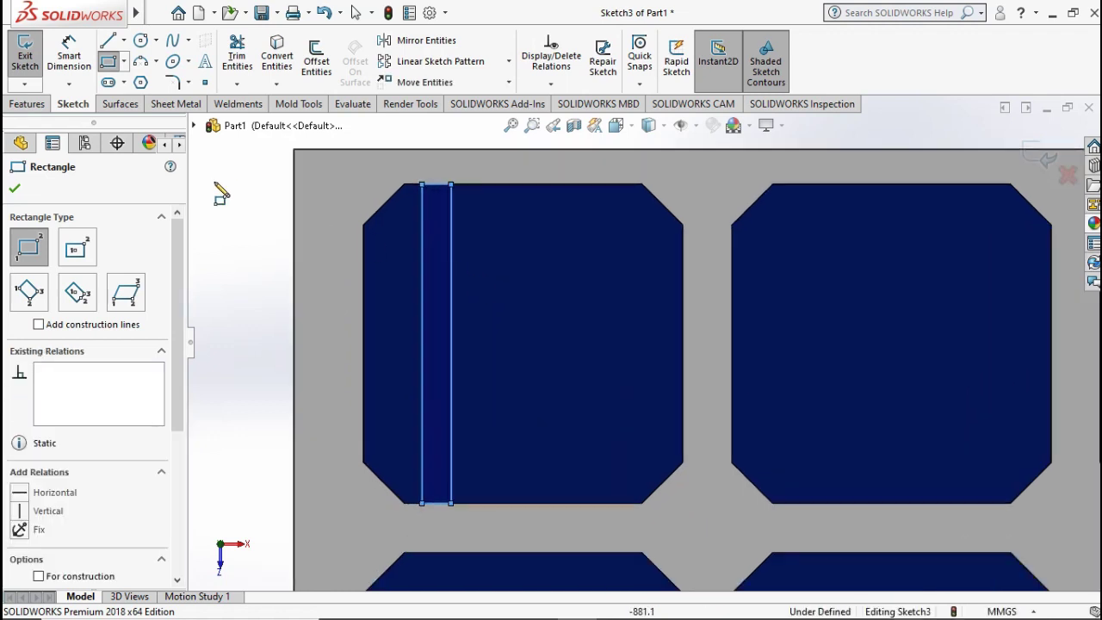
# - Dimension the rectangle's left side 22 mm from the cell's left edge
pyautogui.click(68, 56)
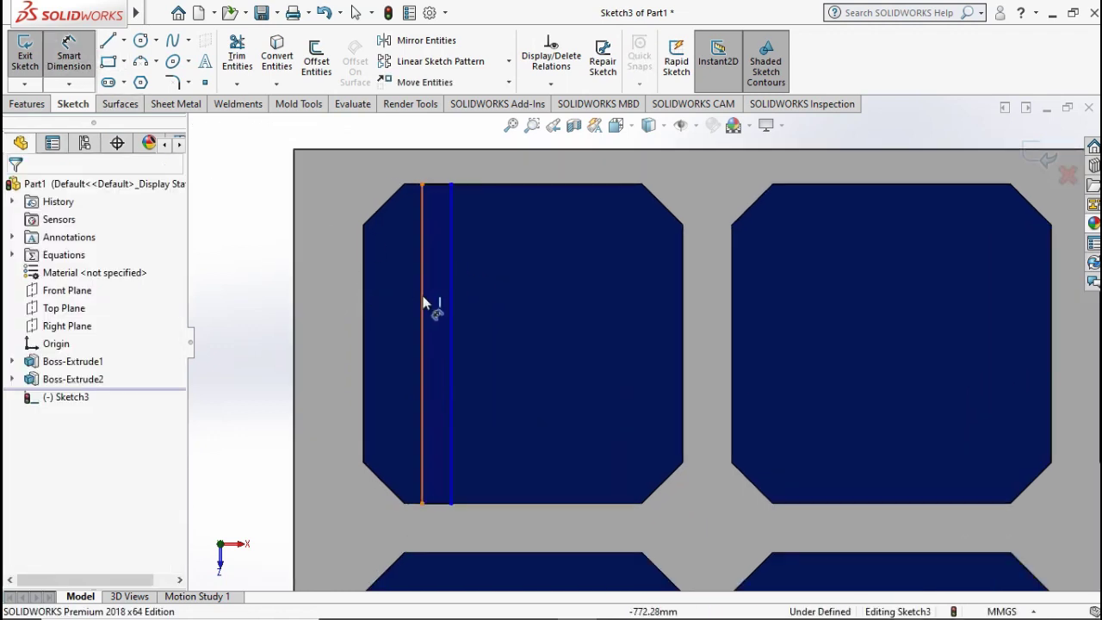
pyautogui.click(365, 297)
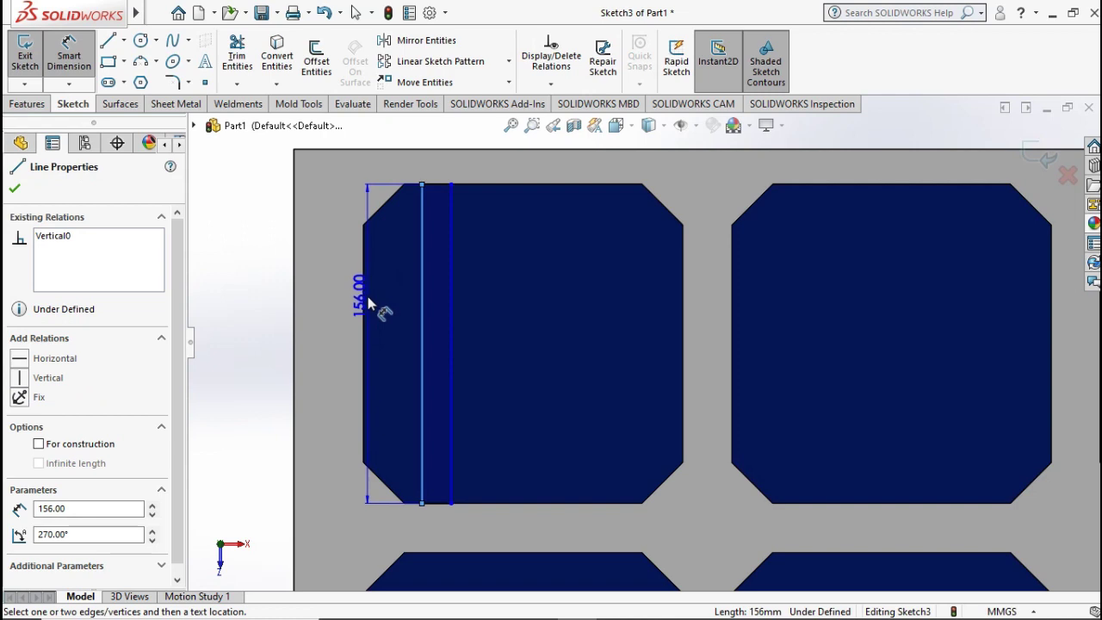
pyautogui.click(368, 296)
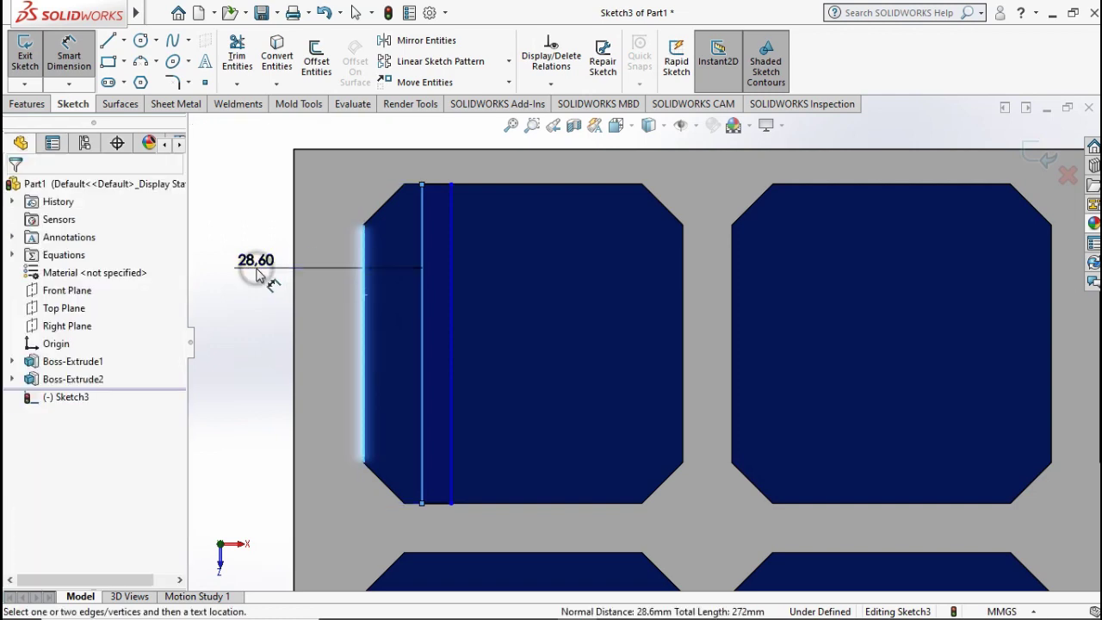
pyautogui.click(256, 273)
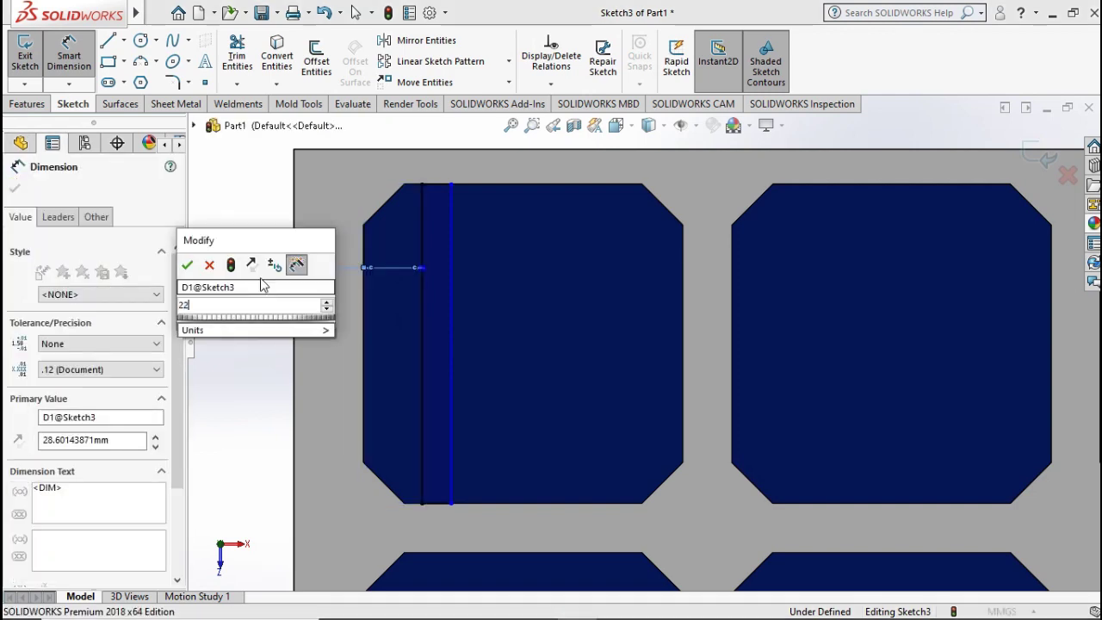
pyautogui.click(191, 261)
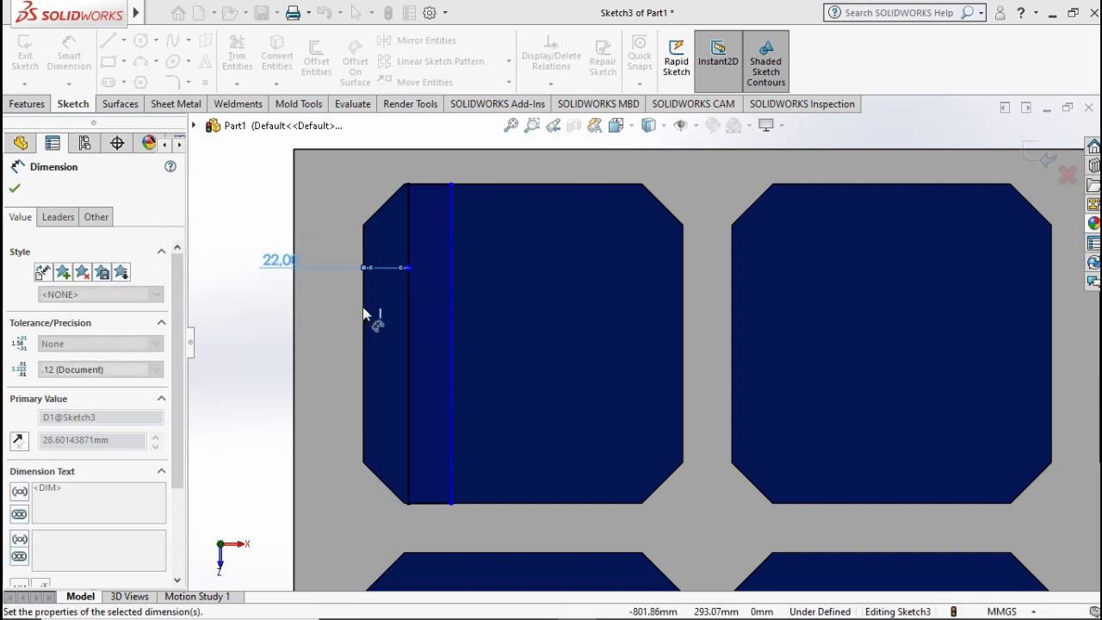
# - Set the rectangle's width to 2 mm between its two long sides
pyautogui.click(450, 310)
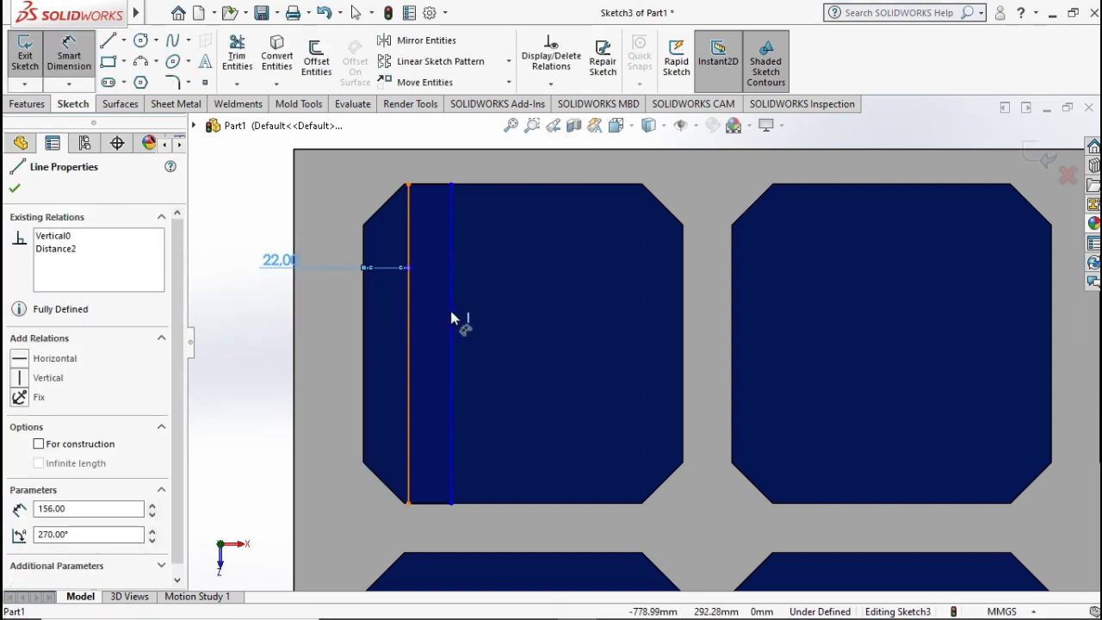
pyautogui.click(415, 383)
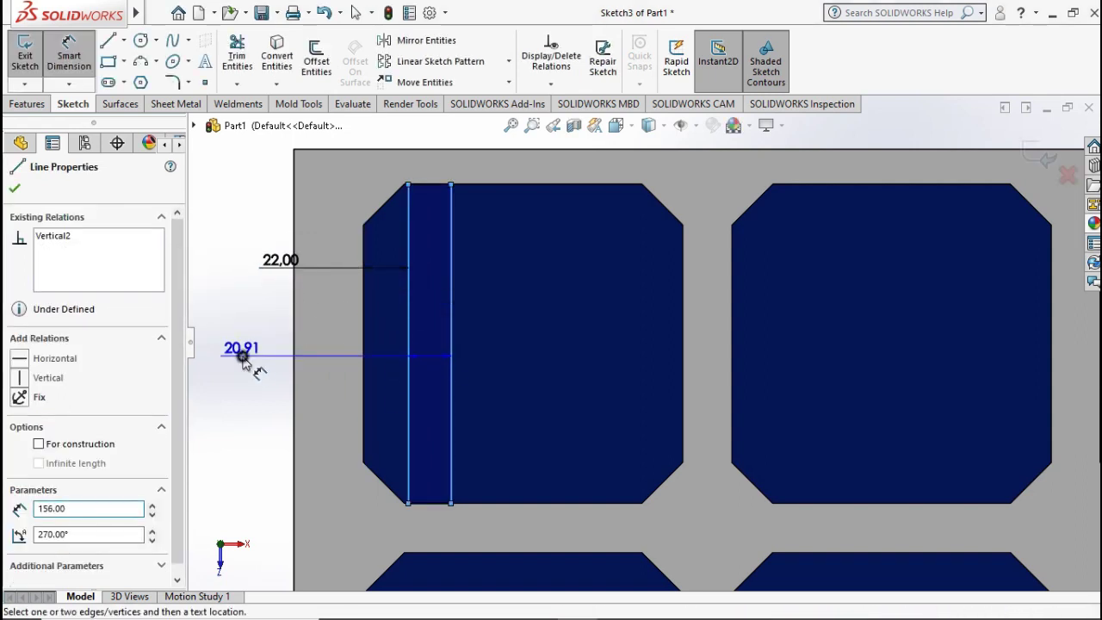
pyautogui.click(243, 361)
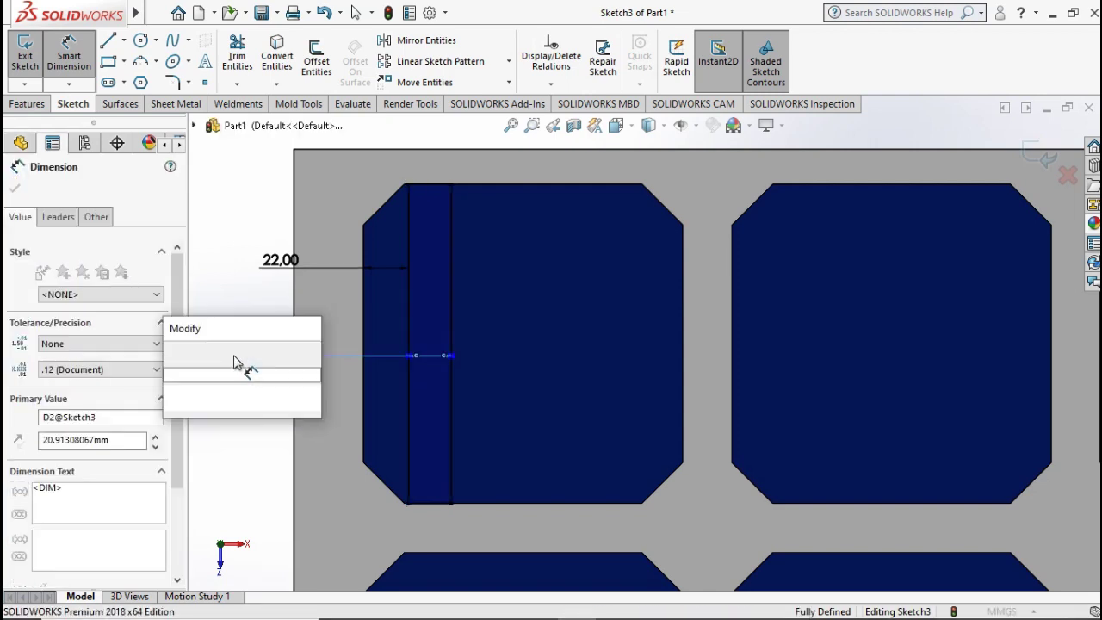
pyautogui.write('2')
pyautogui.click(173, 354)
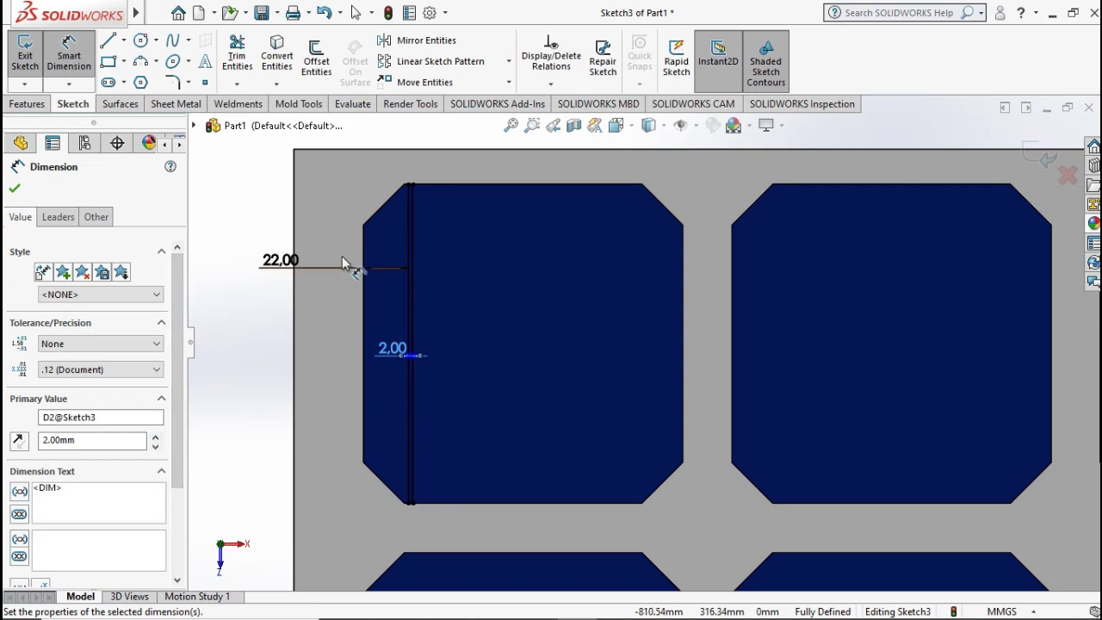
# - Start a Linear Sketch Pattern and include the long and short sides of the 2 mm strip as the entities to pattern
pyautogui.click(402, 67)
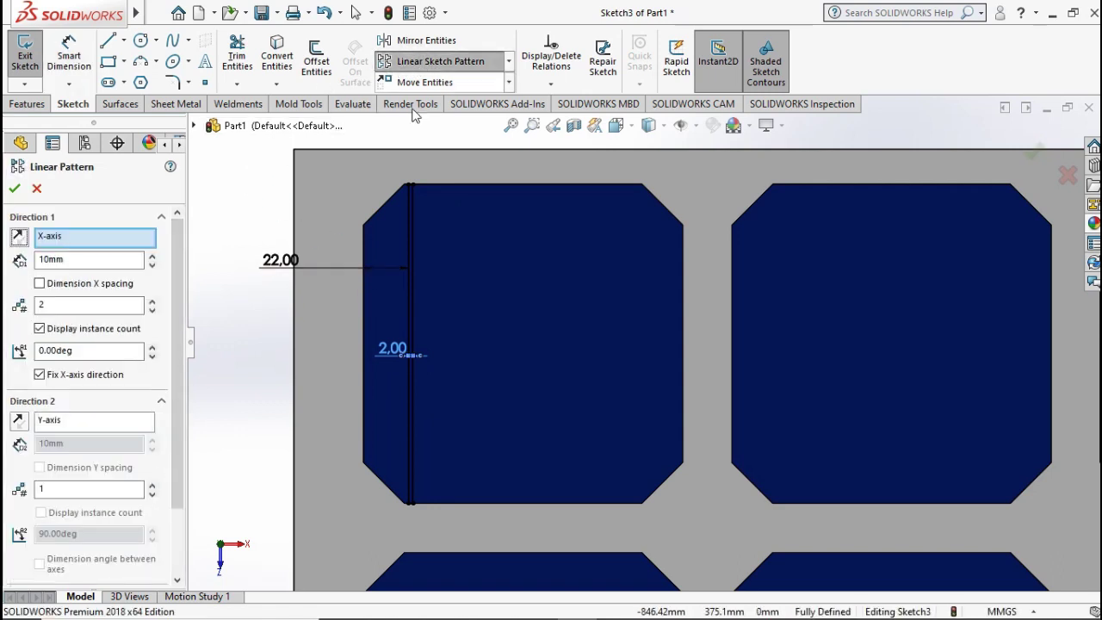
pyautogui.click(412, 211)
pyautogui.scroll(-4, 430, 185)
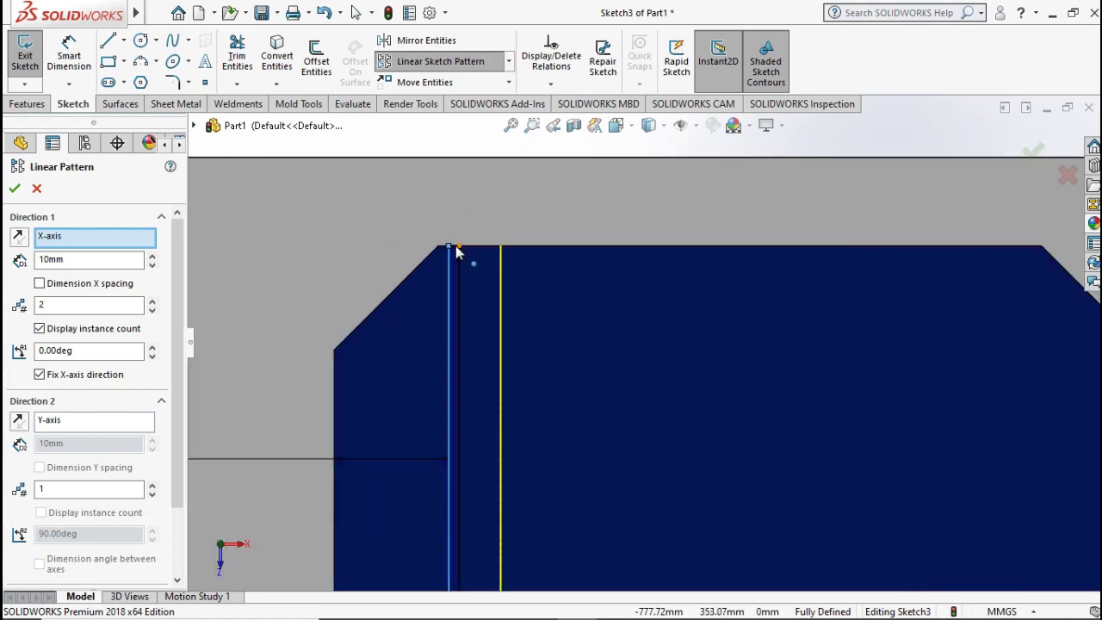
pyautogui.click(455, 247)
pyautogui.click(463, 266)
pyautogui.keyDown('ctrl'); pyautogui.moveTo(478, 589); pyautogui.dragTo(428, 398, button='middle'); pyautogui.keyUp('ctrl')
pyautogui.scroll(1, 423, 386)
pyautogui.keyDown('ctrl'); pyautogui.moveTo(422, 316); pyautogui.dragTo(404, 87, button='middle'); pyautogui.keyUp('ctrl')
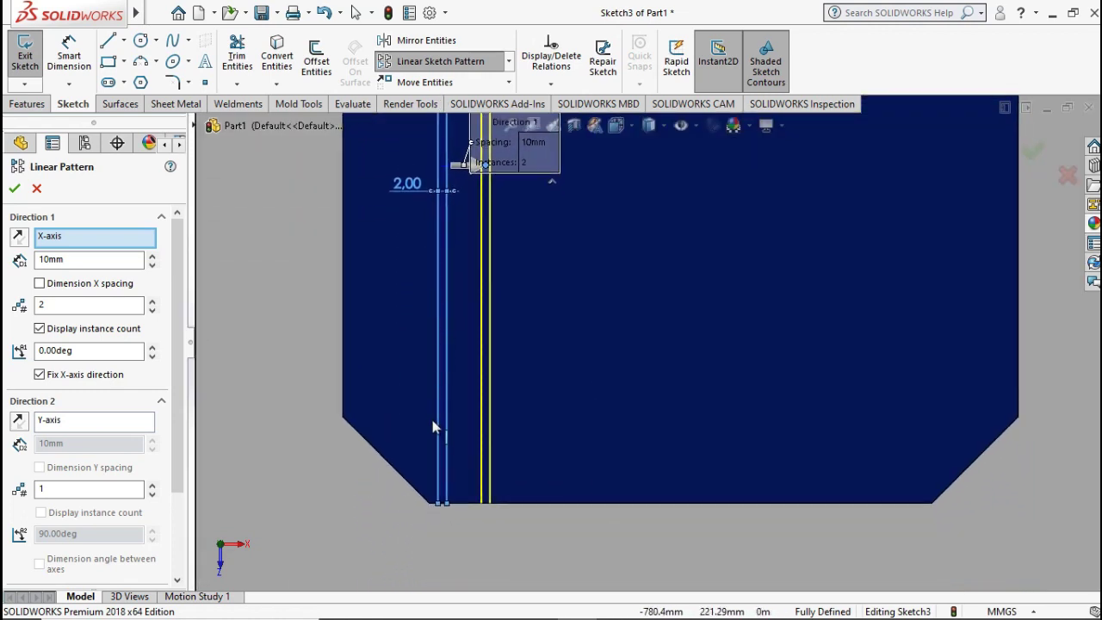
pyautogui.scroll(-3, 438, 517)
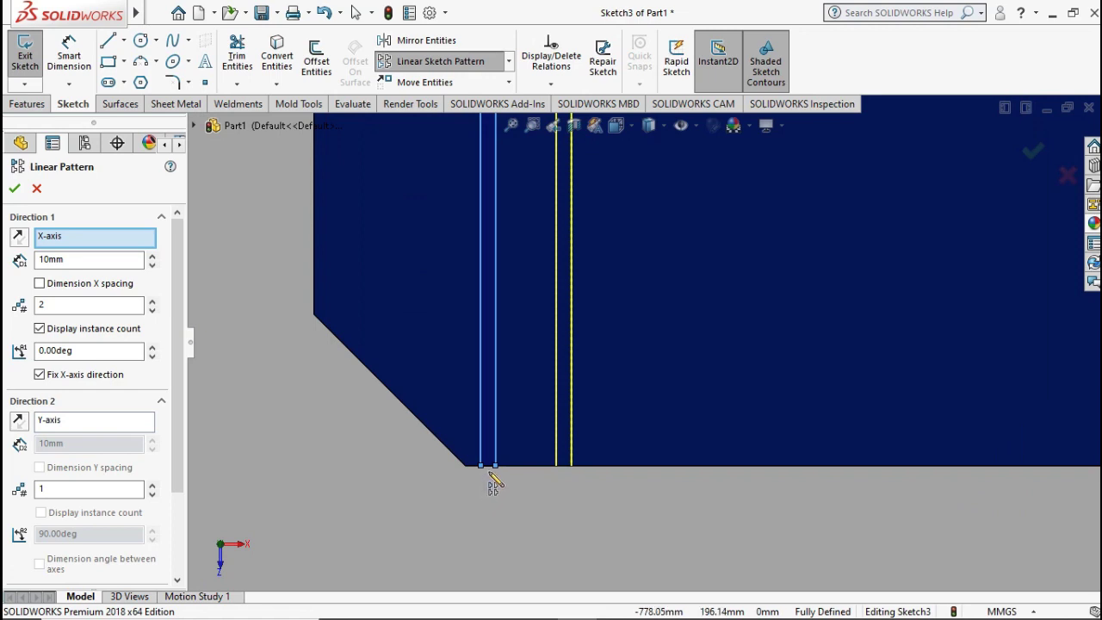
# - Set the strip pattern along the X-axis to 12 instances spaced 10 mm apart and accept it
pyautogui.scroll(3, 574, 352)
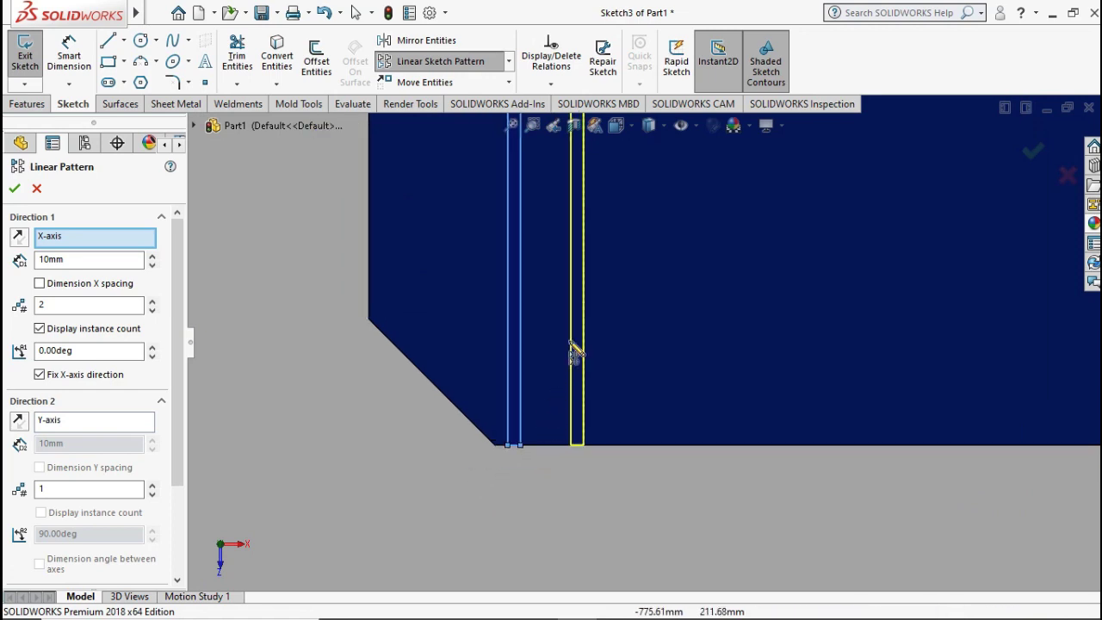
pyautogui.keyDown('ctrl'); pyautogui.moveTo(603, 327); pyautogui.dragTo(448, 481, button='middle'); pyautogui.keyUp('ctrl')
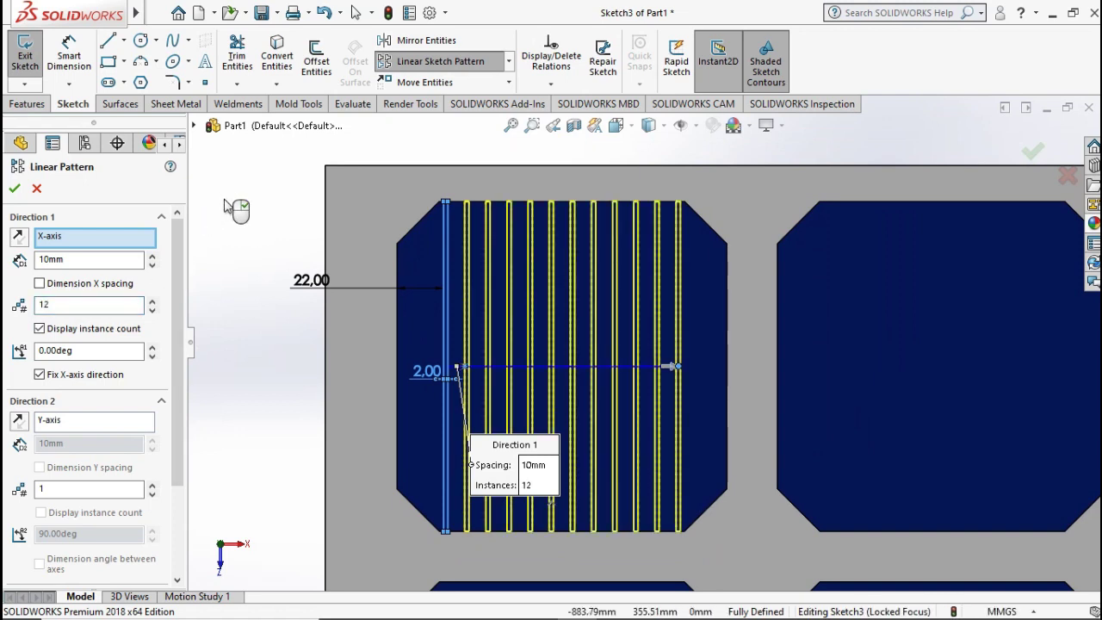
pyautogui.click(16, 190)
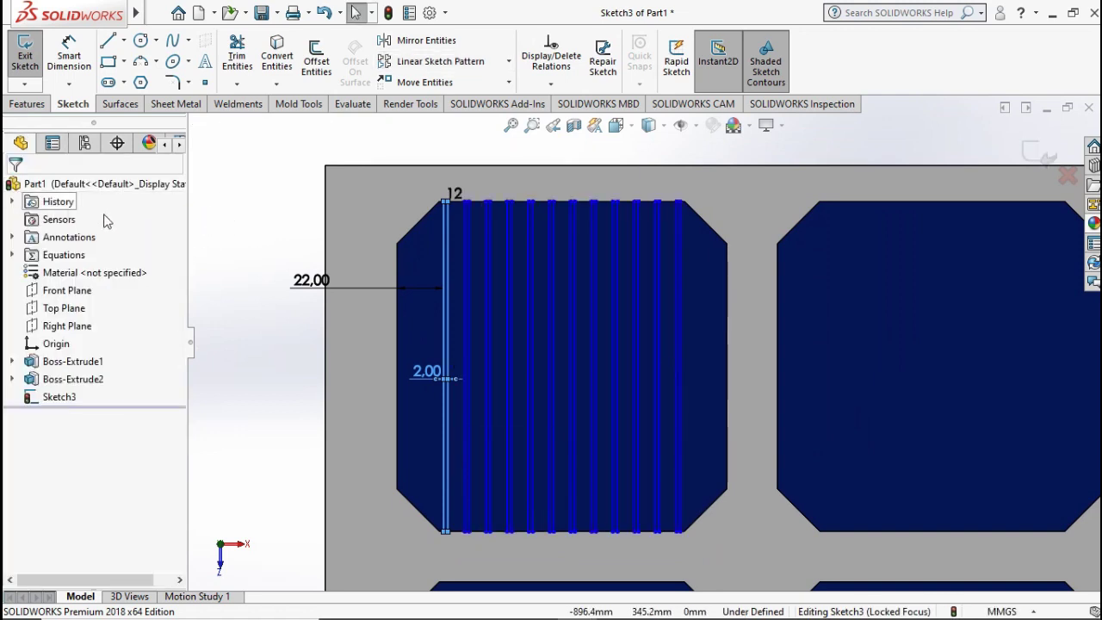
# - Extrude the 12 patterned strips as a 0.5 mm blind boss on the corner cell, merged with the body
pyautogui.click(28, 103)
pyautogui.click(35, 65)
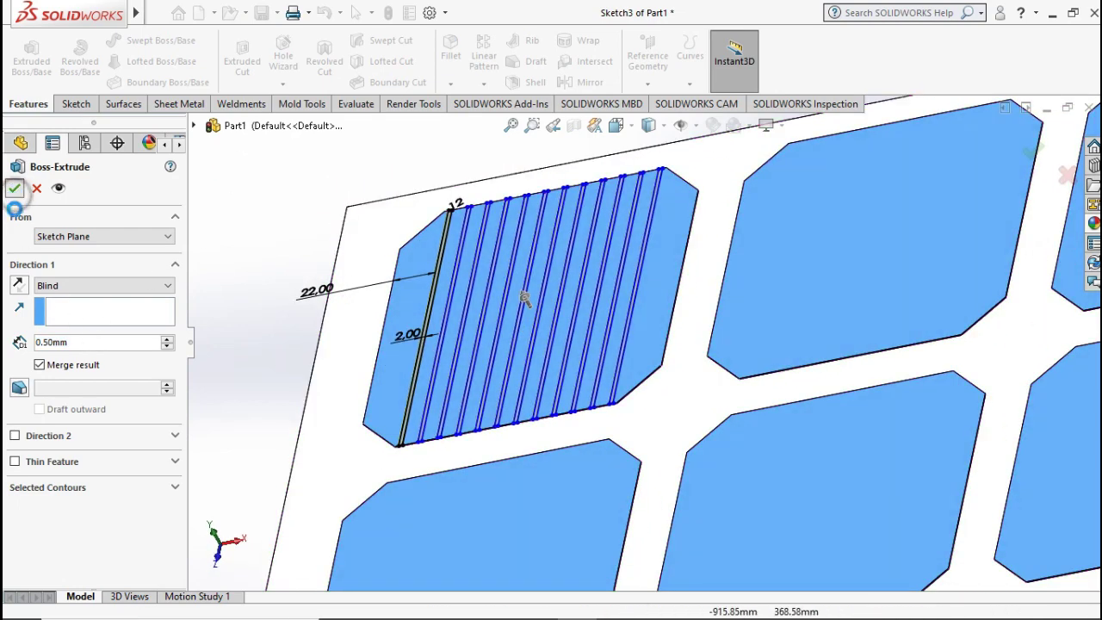
pyautogui.click(14, 188)
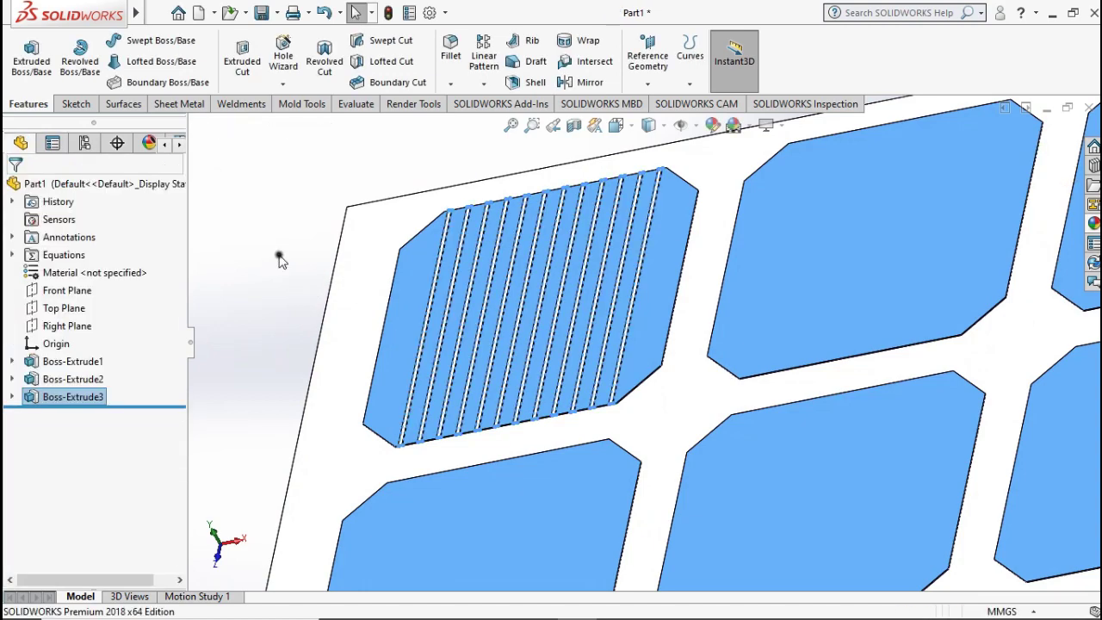
# - Start a Linear Pattern of the raised strips, with the plate's long edge as Direction 1 and its short edge as Direction 2
pyautogui.moveTo(337, 301); pyautogui.dragTo(359, 315, button='middle')
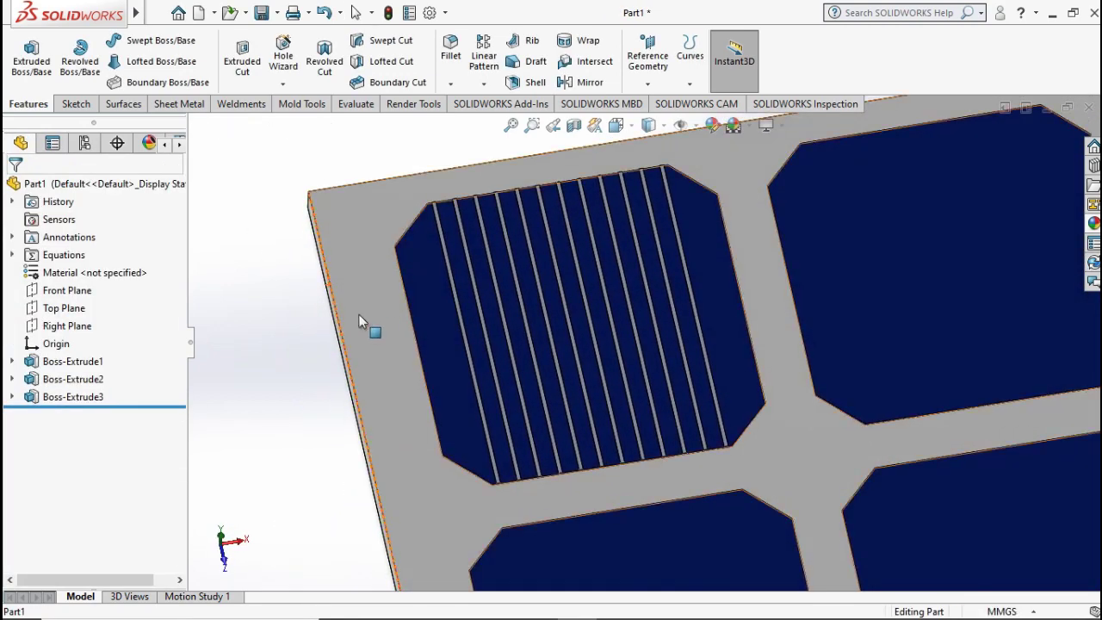
pyautogui.click(97, 396)
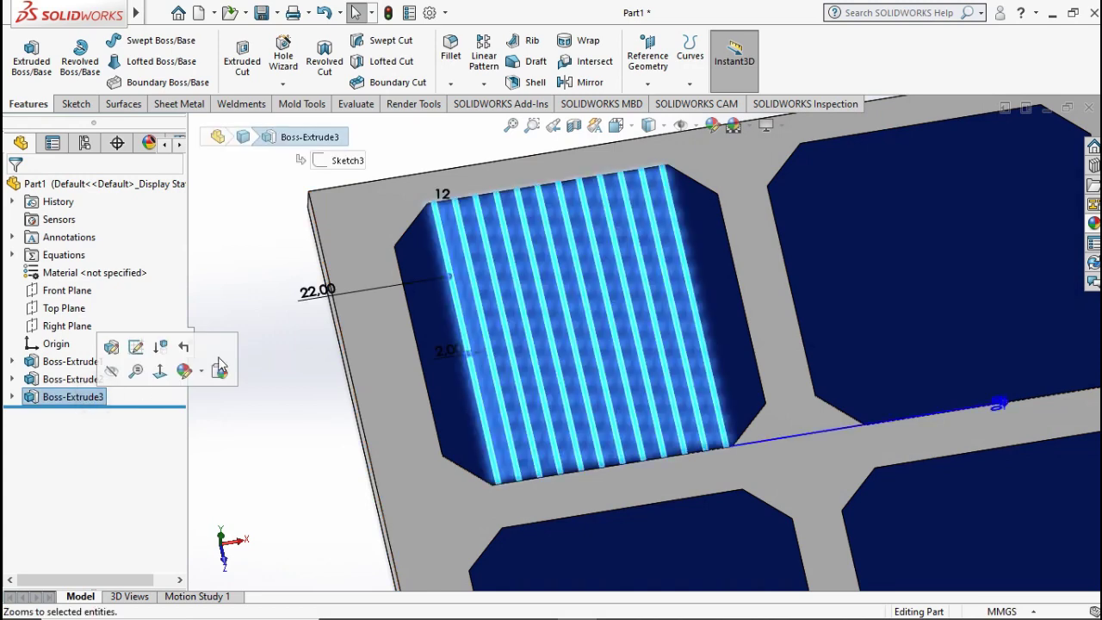
pyautogui.click(483, 71)
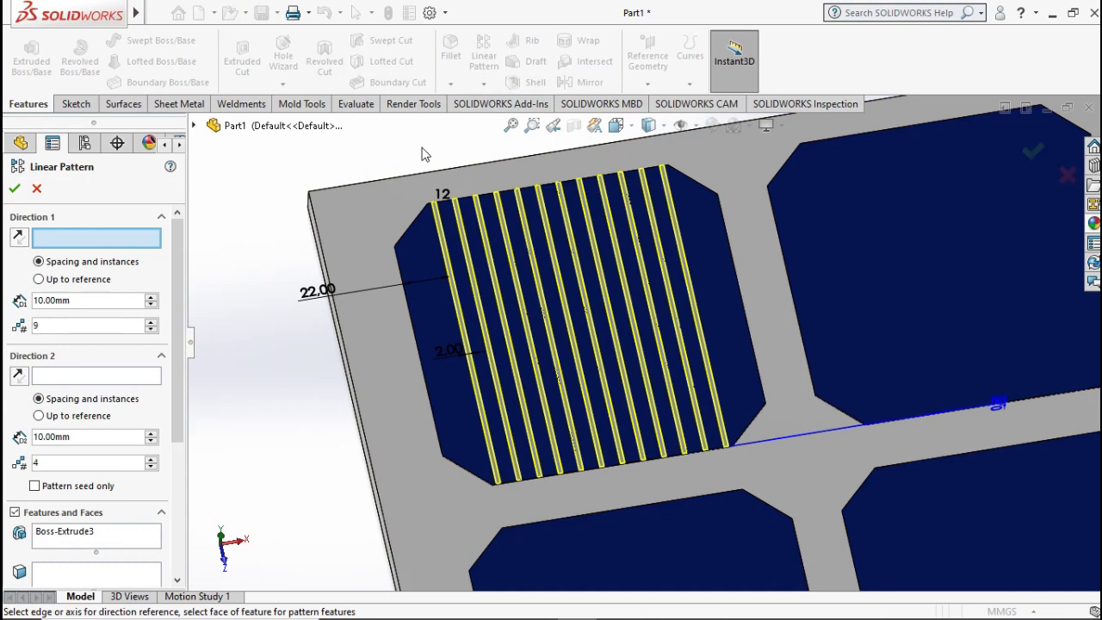
pyautogui.click(414, 174)
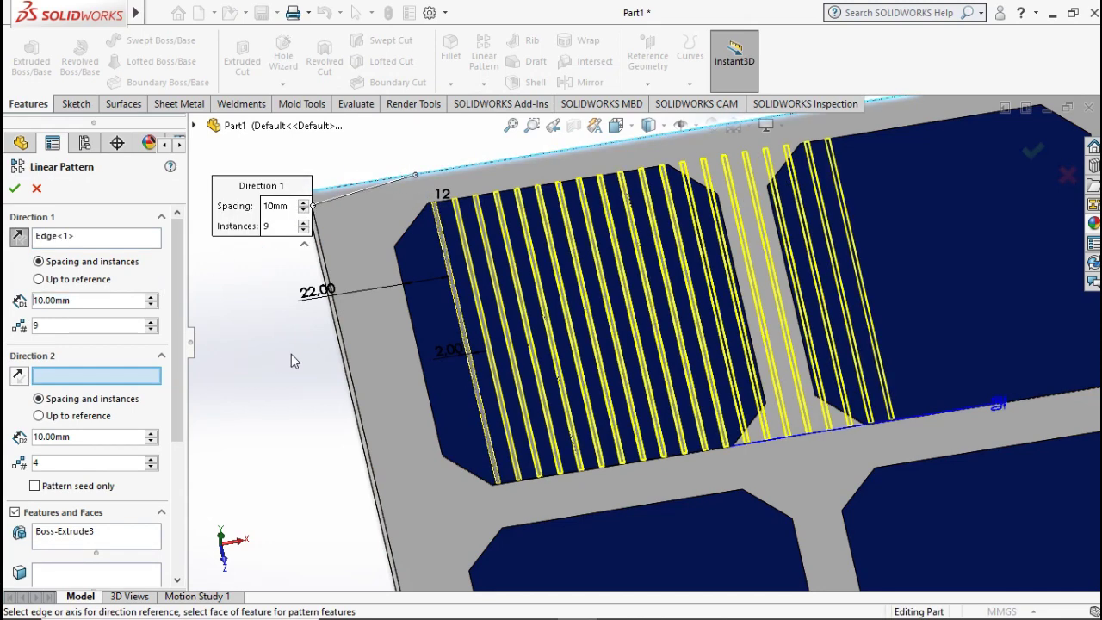
pyautogui.click(346, 337)
# - Set the strip pattern's spacing to 180 mm in both directions, with 9 by 4 instances, and accept it
pyautogui.scroll(4, 467, 359)
pyautogui.scroll(2, 467, 359)
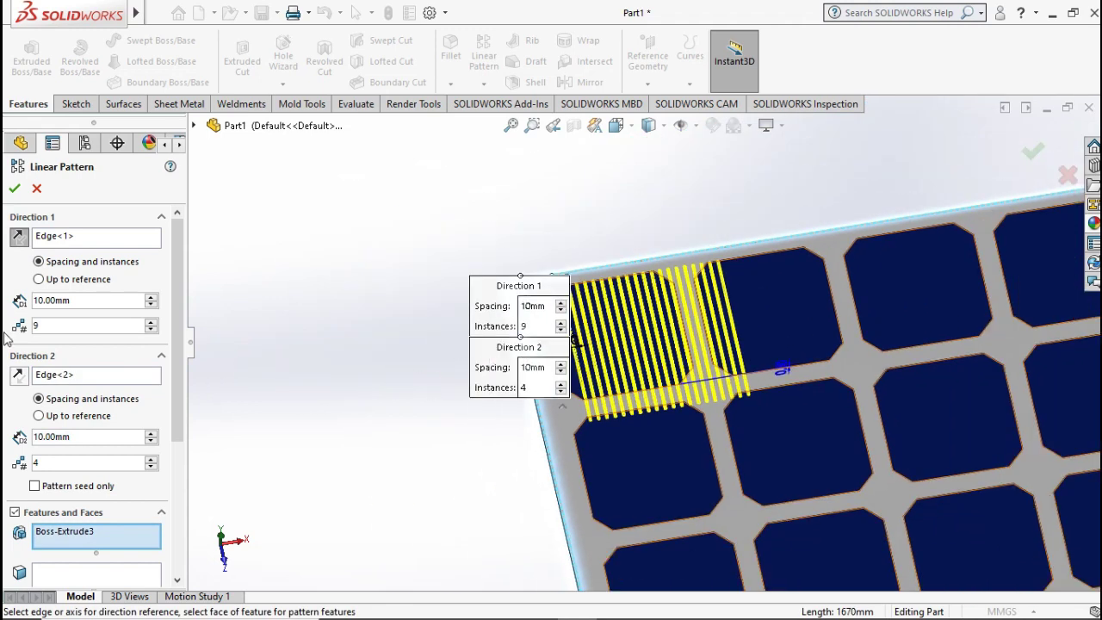
pyautogui.write('1')
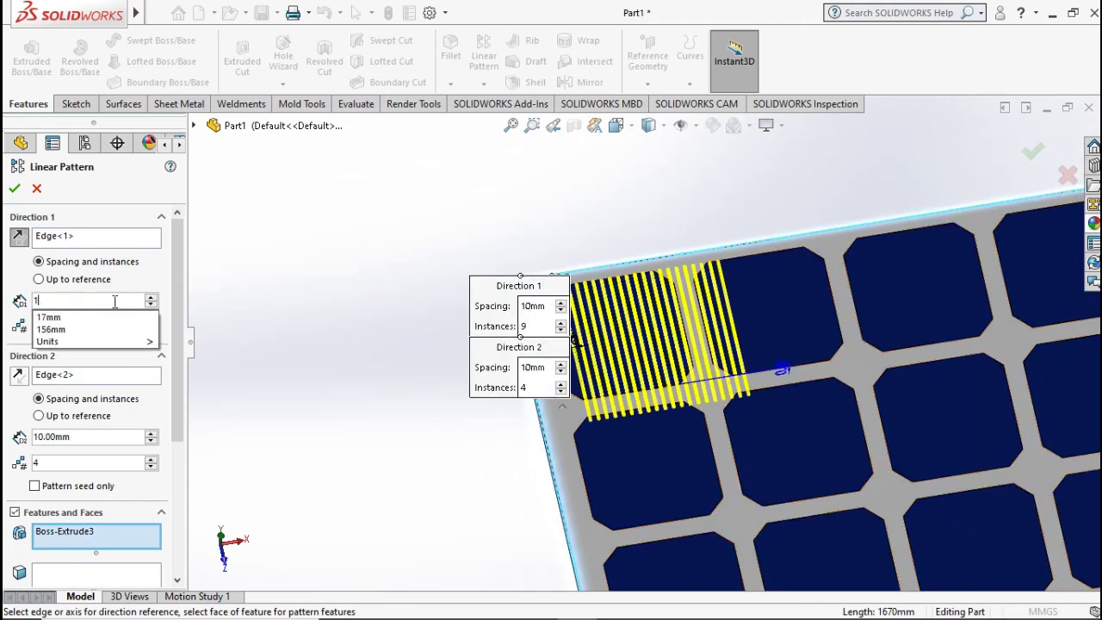
pyautogui.write('80')
pyautogui.press('Return')
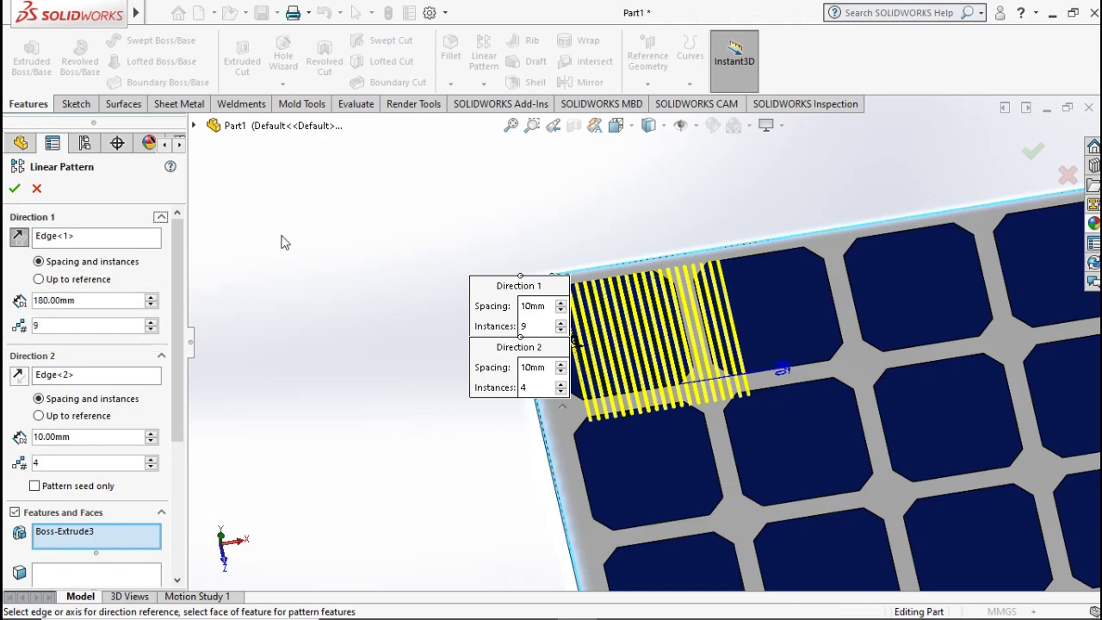
pyautogui.keyDown('ctrl'); pyautogui.moveTo(541, 293); pyautogui.dragTo(345, 303, button='middle'); pyautogui.keyUp('ctrl')
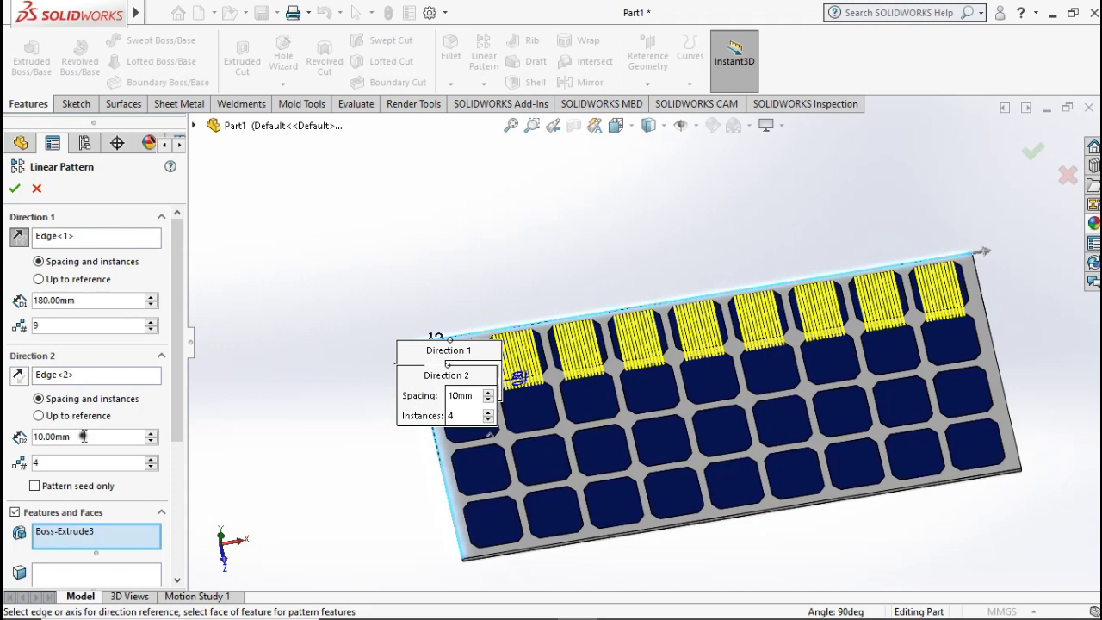
pyautogui.write('180')
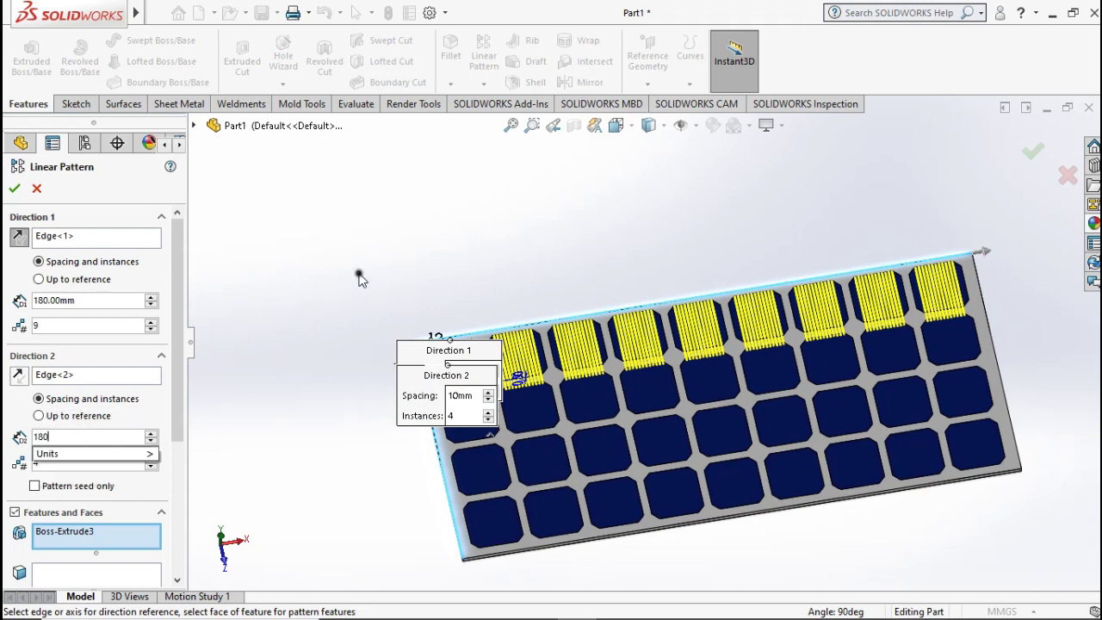
pyautogui.press('Return')
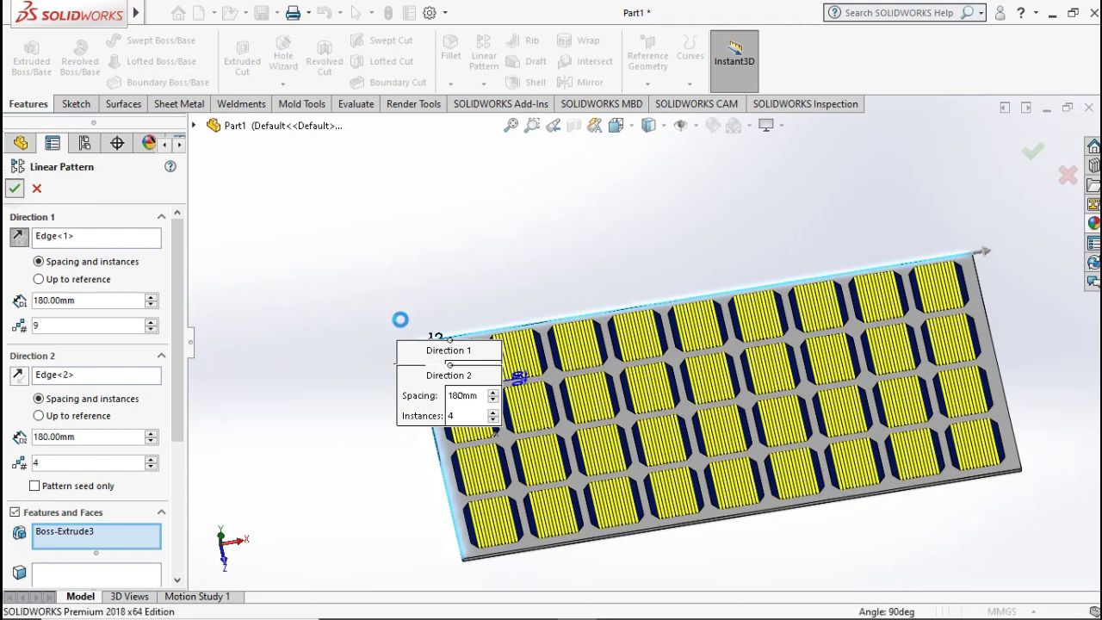
pyautogui.press('Return')
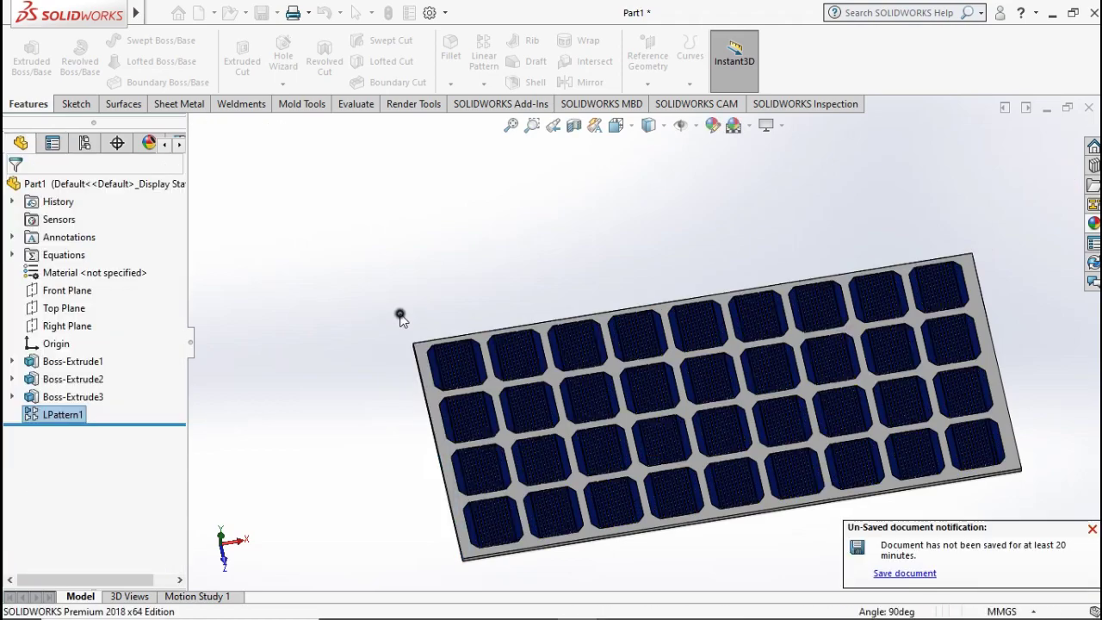
# - Open a new sketch on the top face of the corner cell's first raised strip and view it face-on
pyautogui.moveTo(439, 387); pyautogui.dragTo(475, 284, button='middle')
pyautogui.scroll(-5, 595, 317)
pyautogui.scroll(-5, 566, 318)
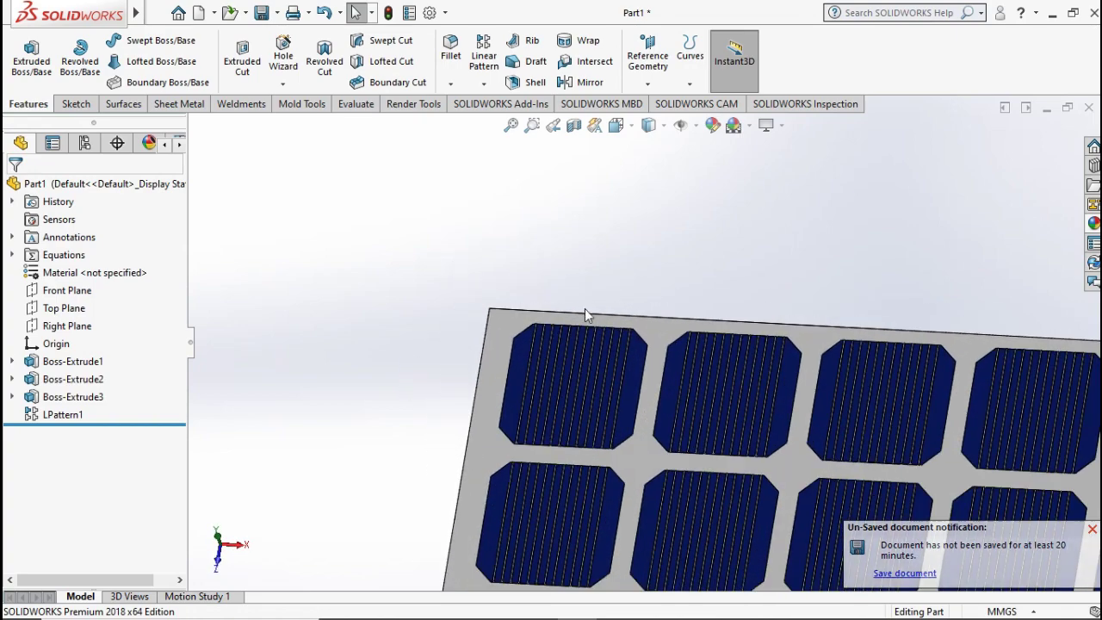
pyautogui.scroll(-5, 560, 383)
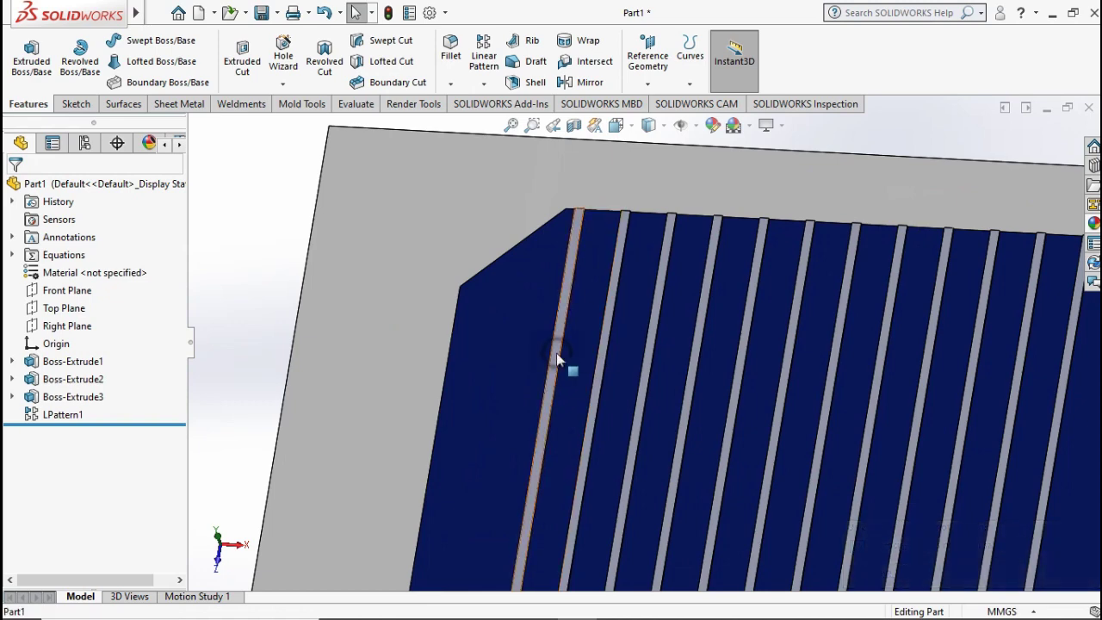
pyautogui.click(556, 359)
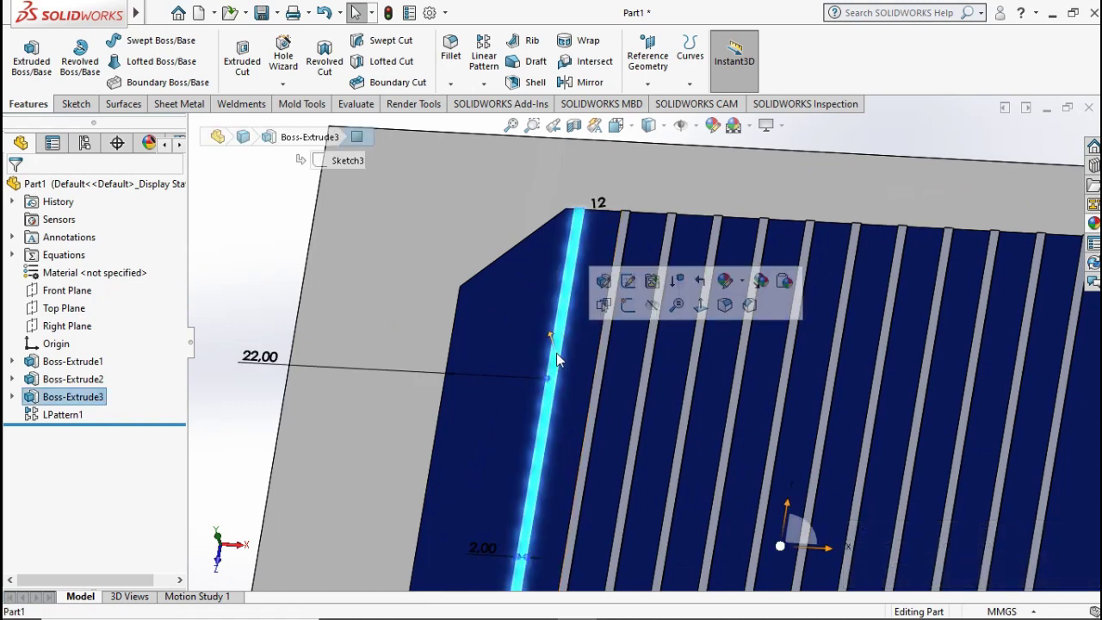
pyautogui.click(631, 311)
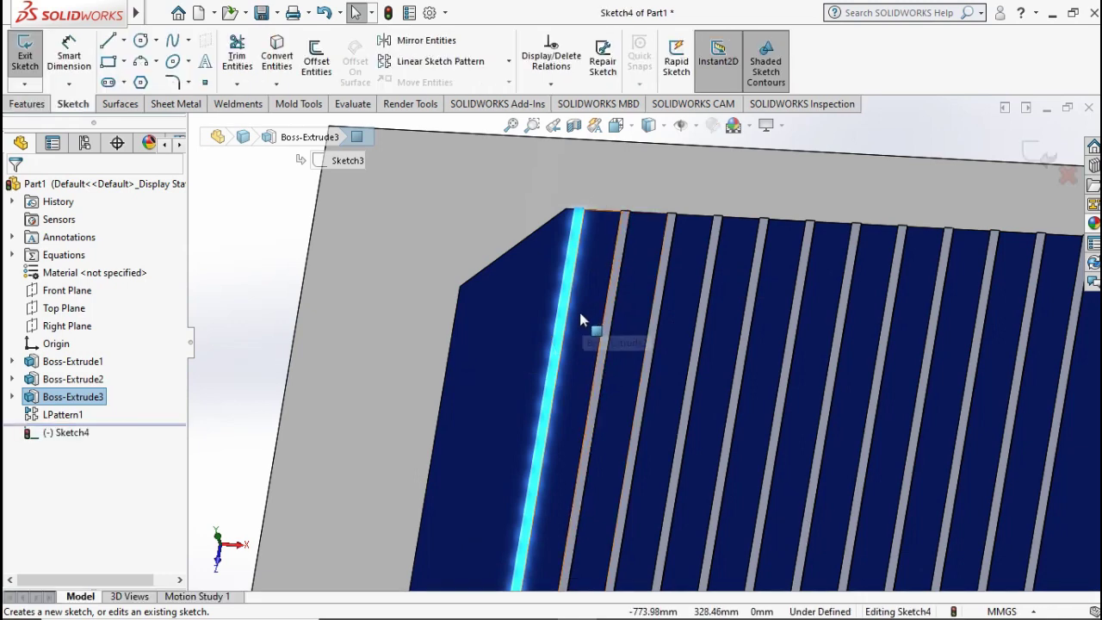
pyautogui.hotkey('ctrl', '8')
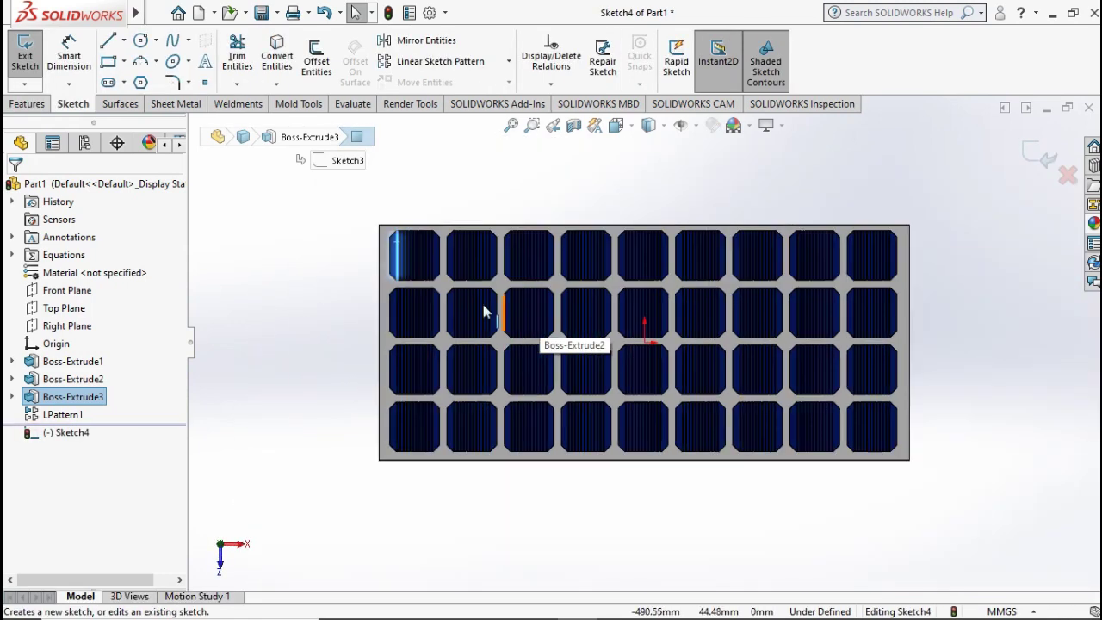
# - Sketch a corner rectangle about 1622 x 24 mm across the first row of cells, starting on the corner cell's outer edge
pyautogui.scroll(-3, 425, 247)
pyautogui.keyDown('ctrl'); pyautogui.moveTo(470, 182); pyautogui.dragTo(410, 202, button='middle'); pyautogui.keyUp('ctrl')
pyautogui.scroll(1, 411, 205)
pyautogui.click(394, 211)
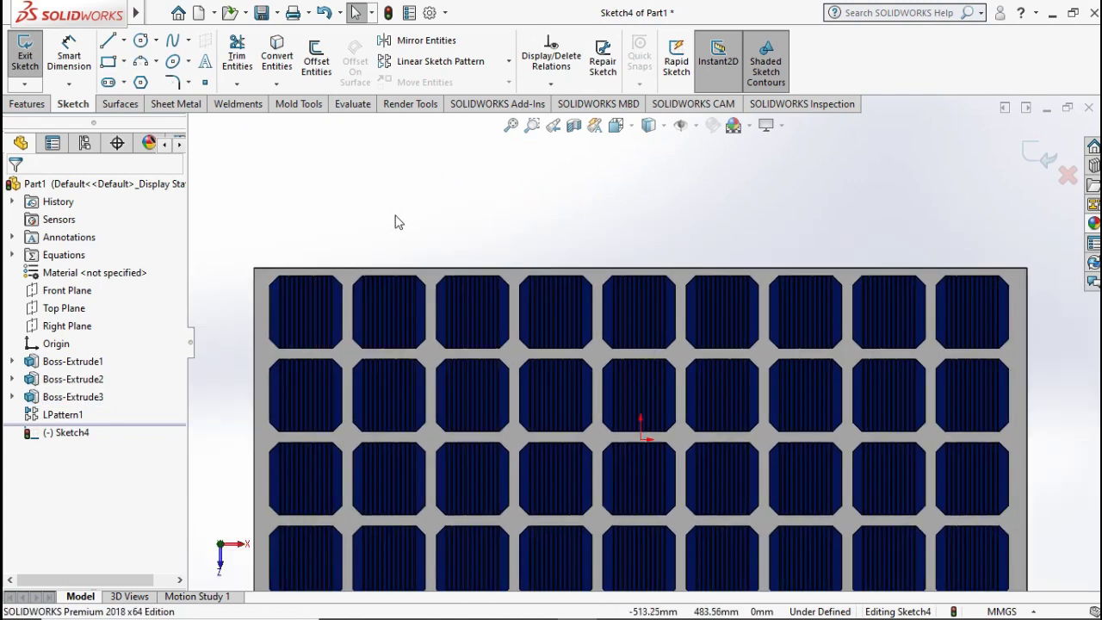
pyautogui.click(106, 62)
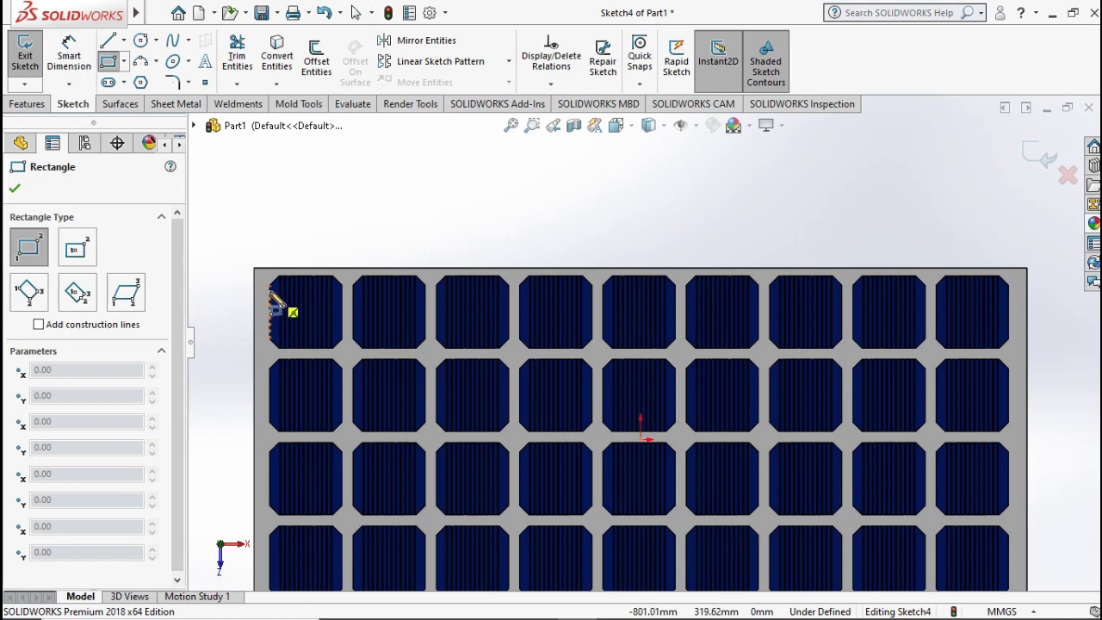
pyautogui.click(270, 290)
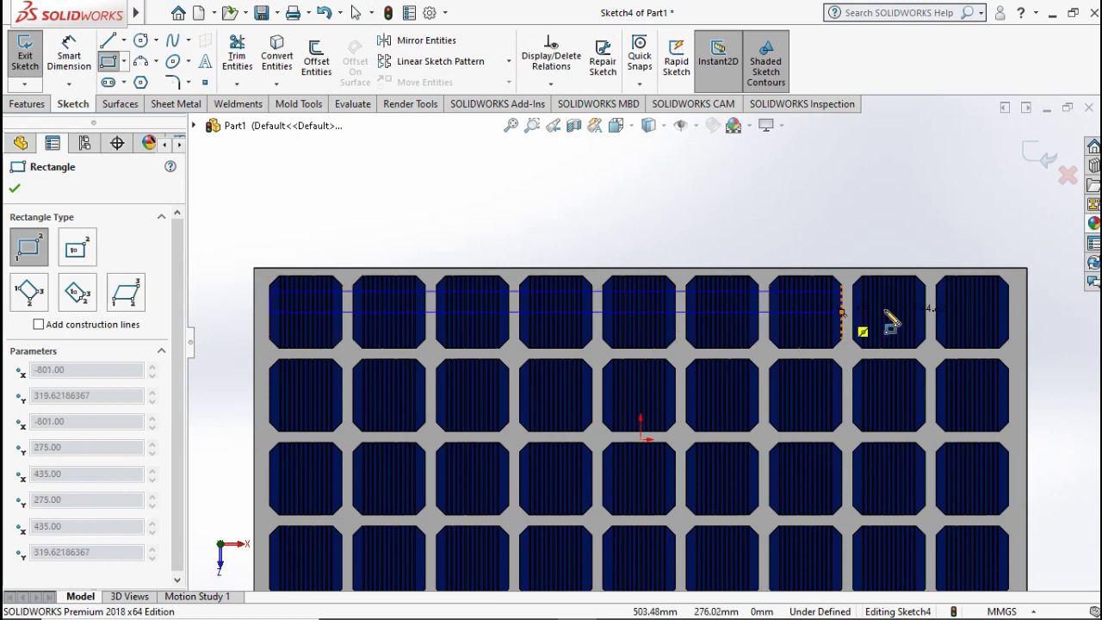
pyautogui.click(1021, 302)
# - Dimension the long rectangle's short side and set its height to 5 mm
pyautogui.scroll(-3, 353, 267)
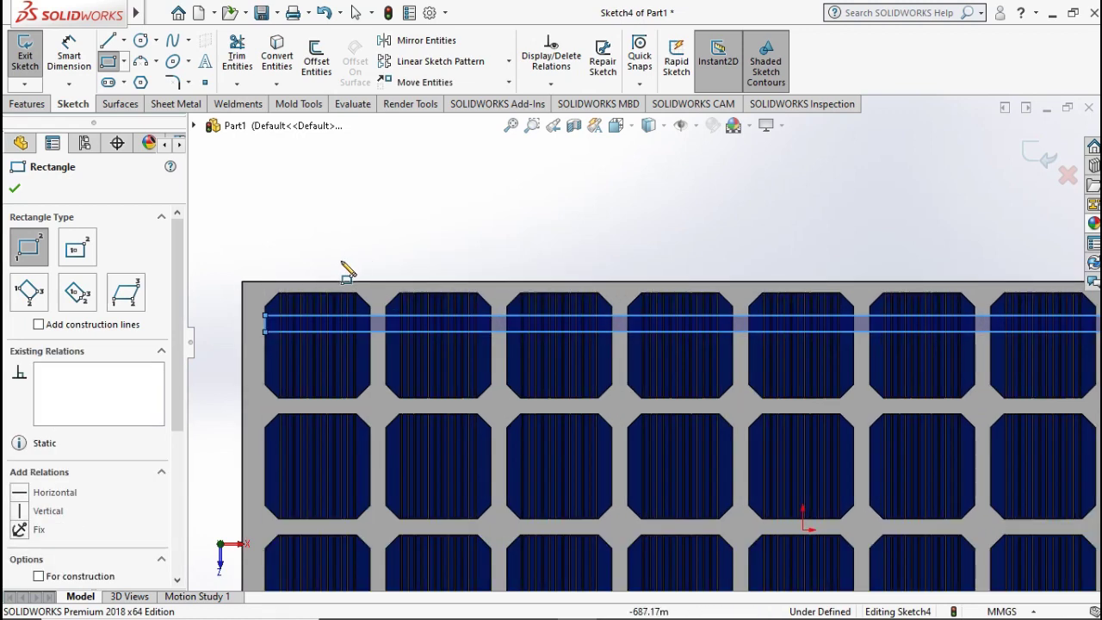
pyautogui.click(69, 53)
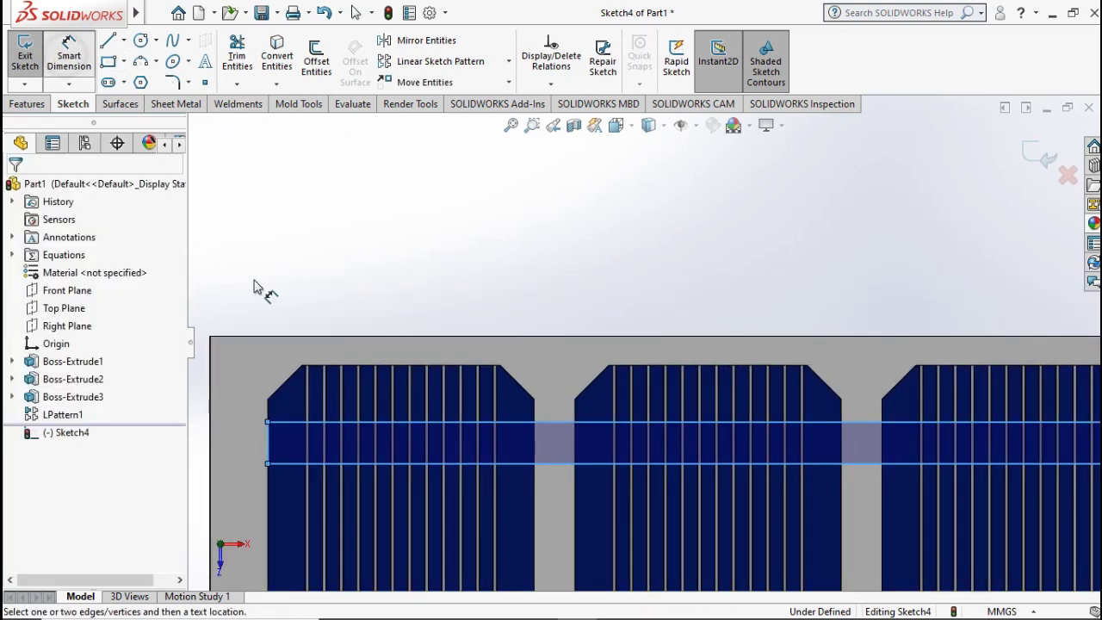
pyautogui.click(250, 444)
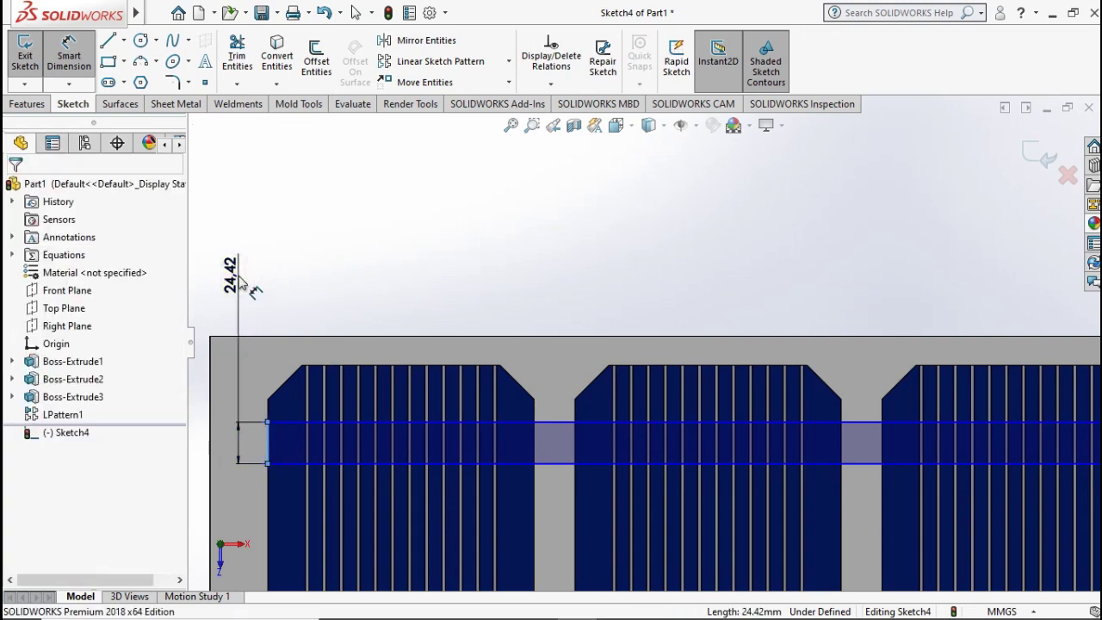
pyautogui.click(242, 284)
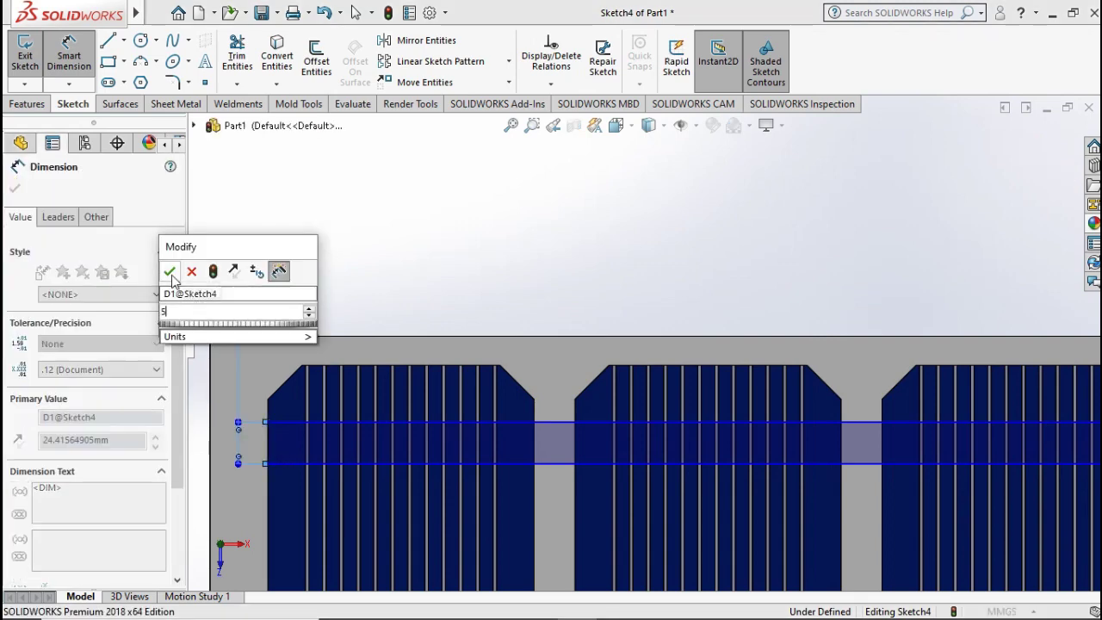
pyautogui.write('5')
pyautogui.press('Return')
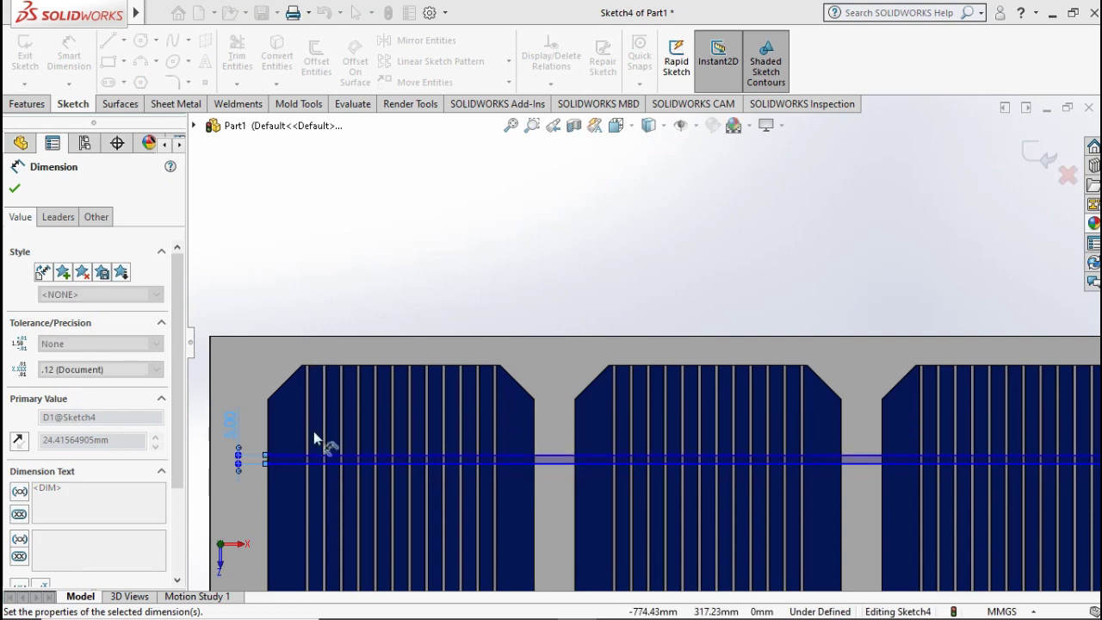
# - Set the distance from the rectangle's upper long side to the corner cell's upper edge to 38 mm
pyautogui.click(325, 457)
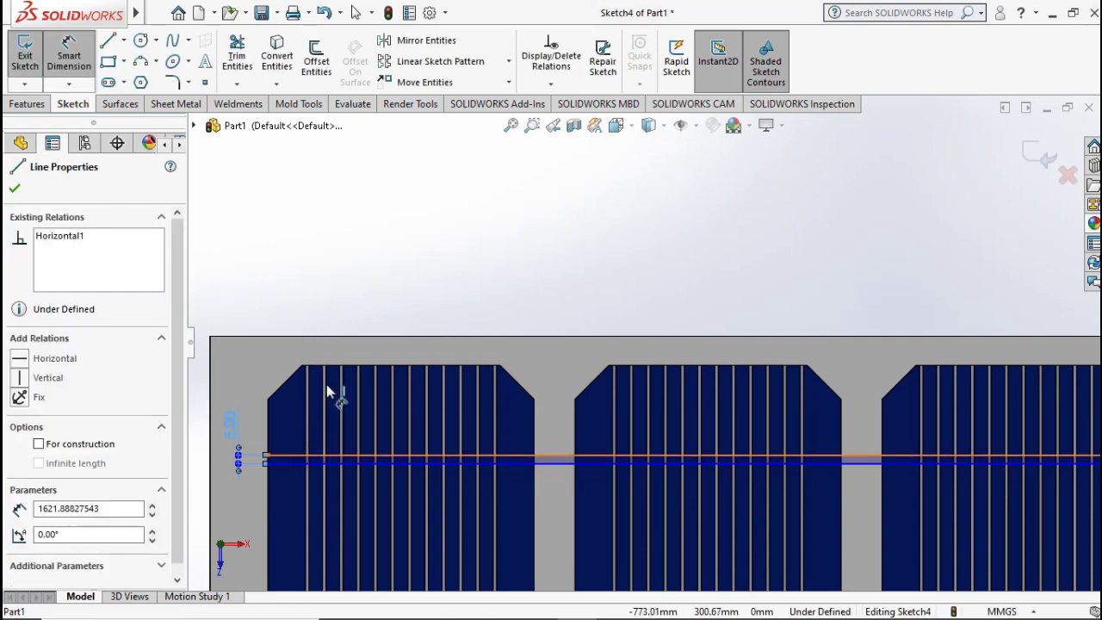
pyautogui.click(332, 367)
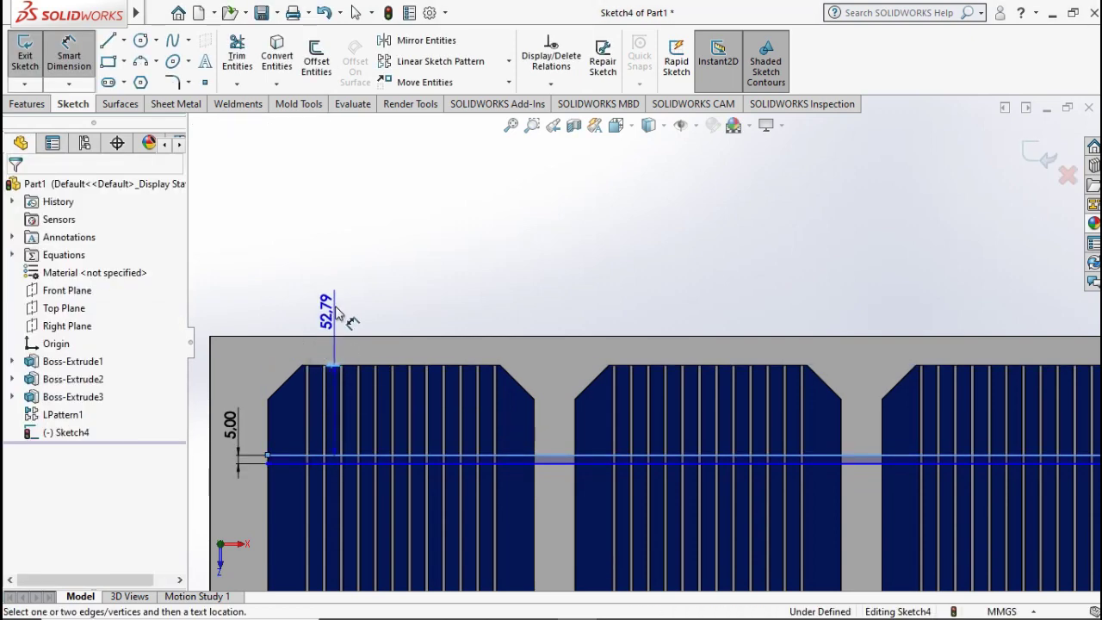
pyautogui.click(336, 291)
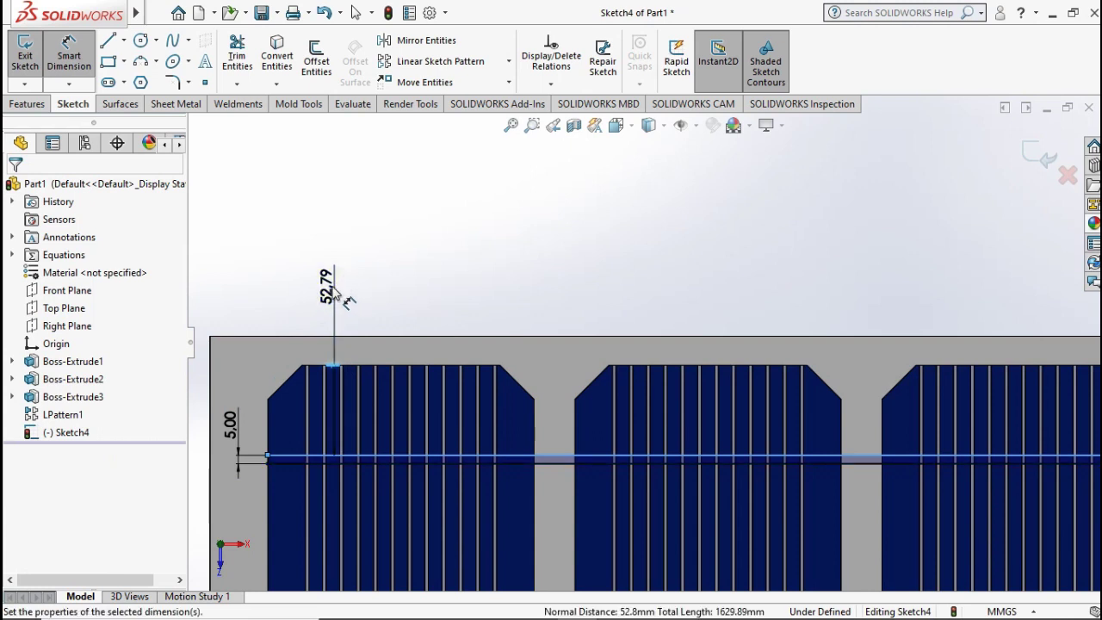
pyautogui.write('3')
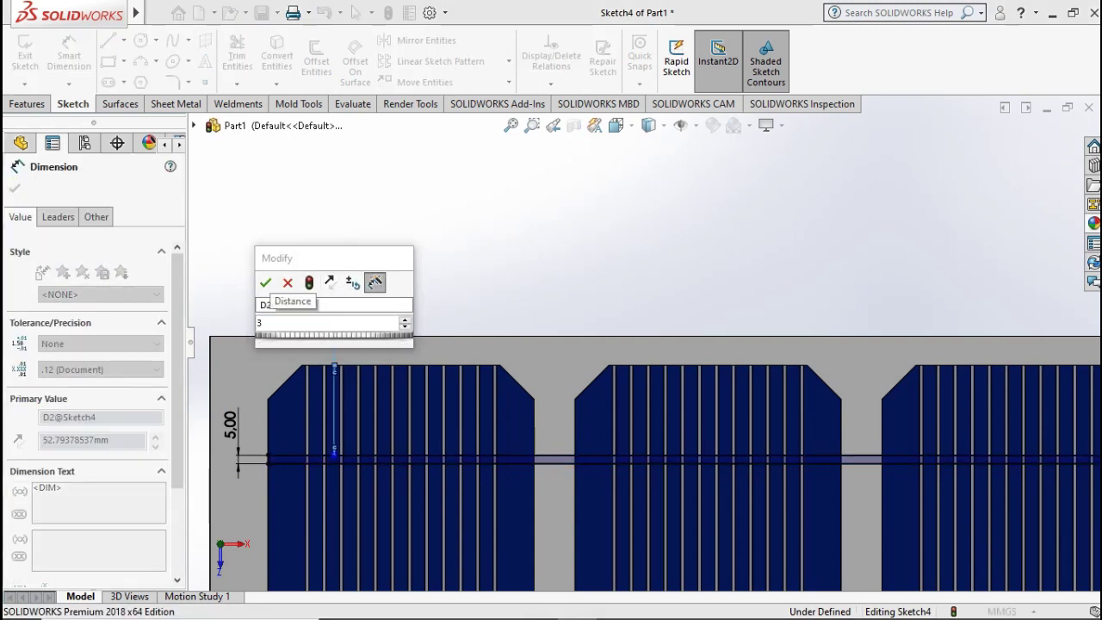
pyautogui.write('785')
pyautogui.click(265, 283)
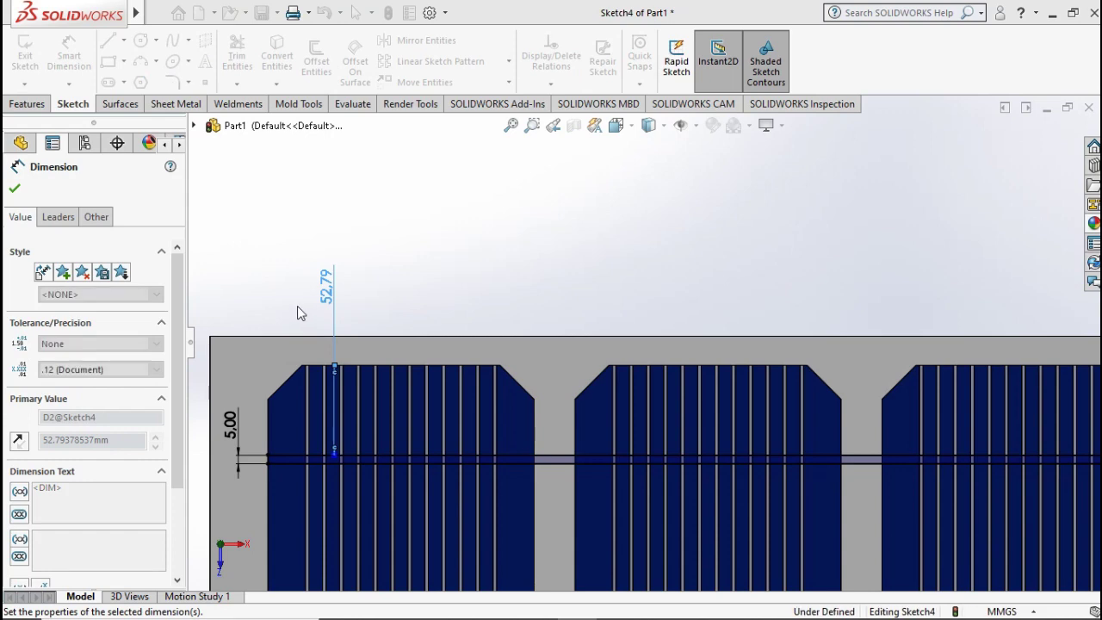
# - Dimension the gap between the long rectangle's far short side and the plate's adjacent short edge, and set it to 15 mm
pyautogui.scroll(4, 487, 332)
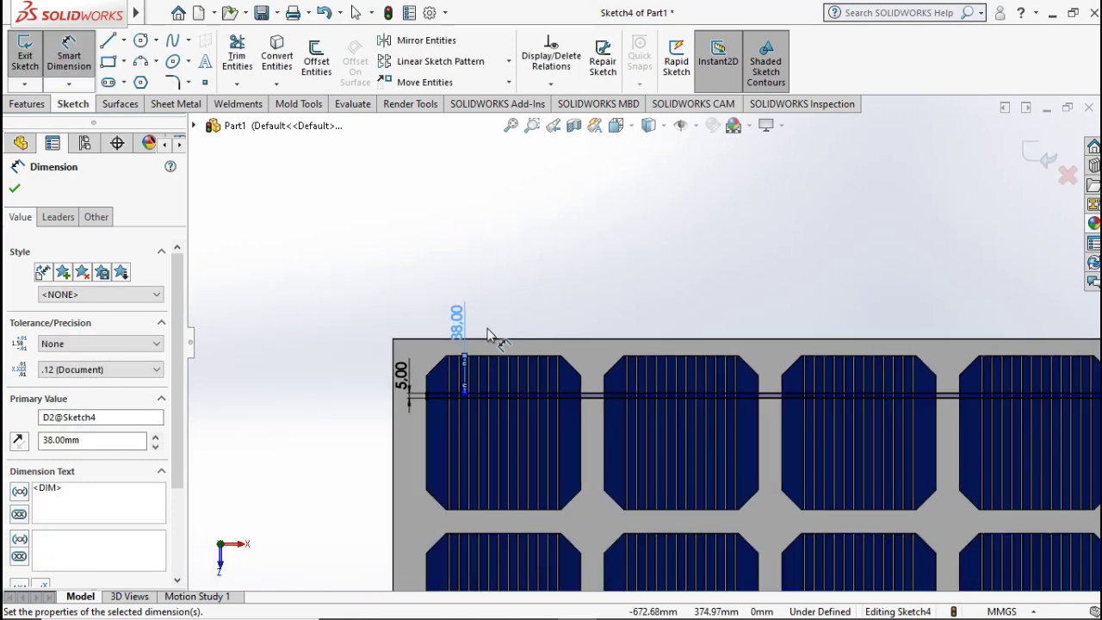
pyautogui.scroll(3, 560, 324)
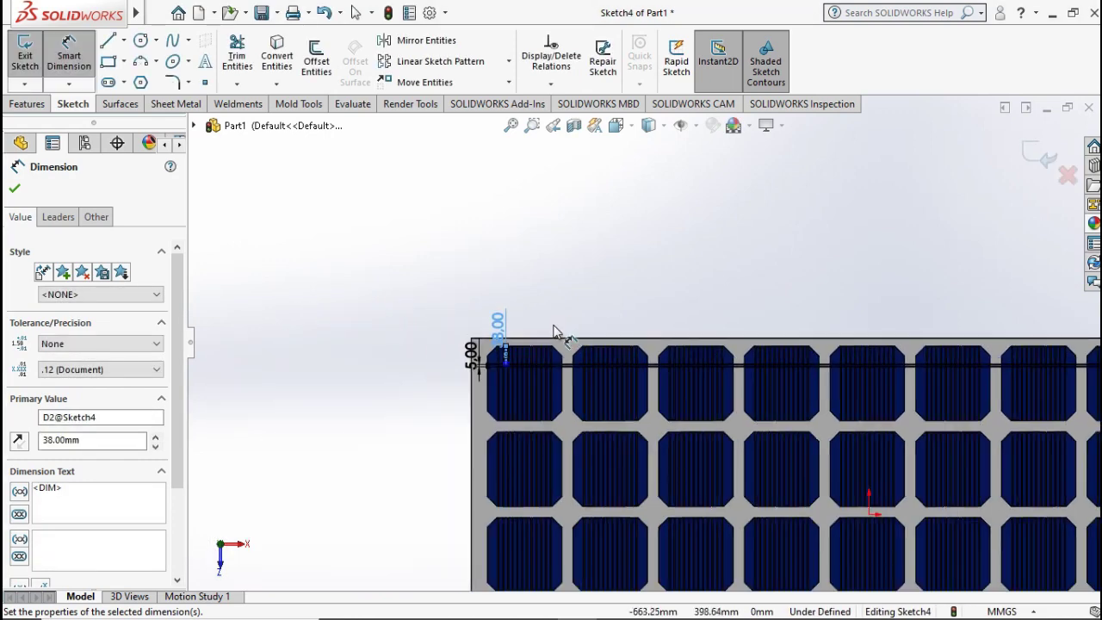
pyautogui.keyDown('ctrl'); pyautogui.moveTo(569, 318); pyautogui.dragTo(416, 329, button='middle'); pyautogui.keyUp('ctrl')
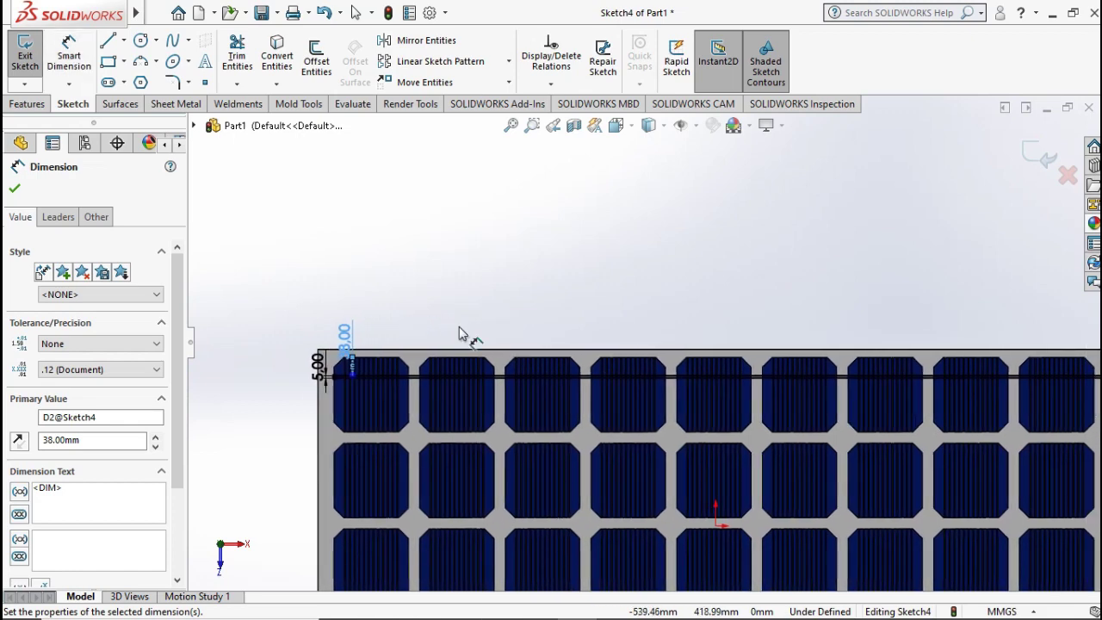
pyautogui.press('z')
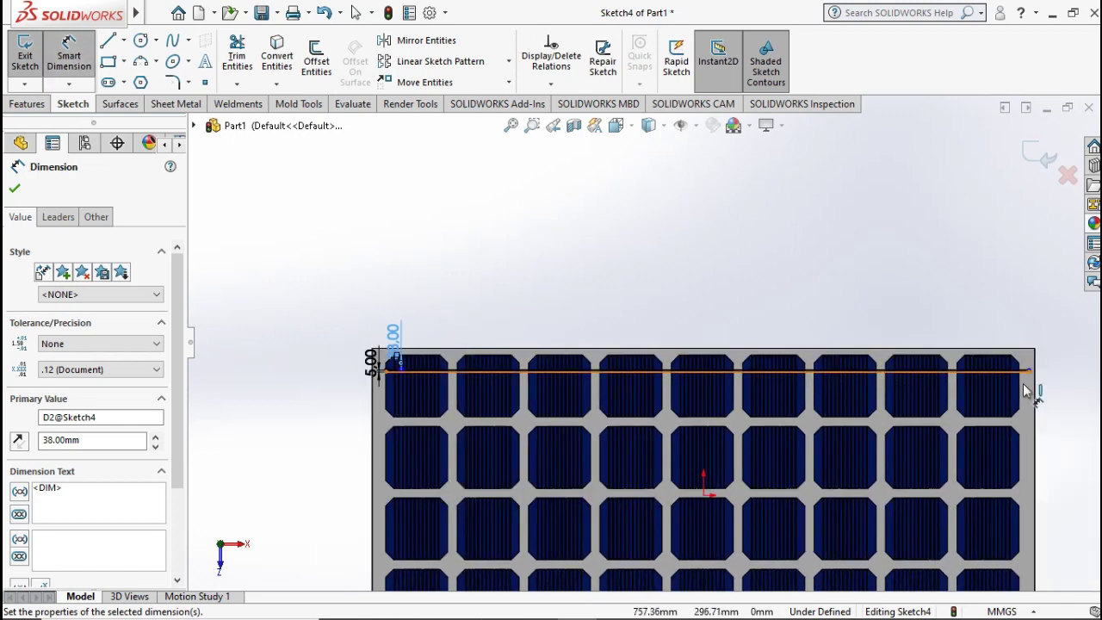
pyautogui.scroll(-10, 997, 364)
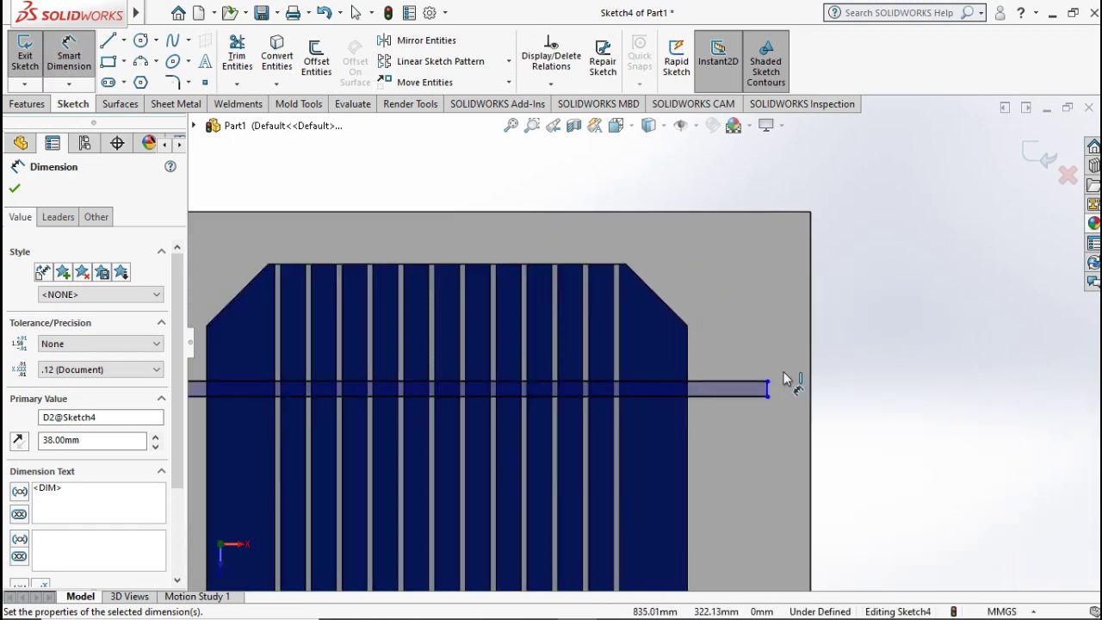
pyautogui.click(768, 388)
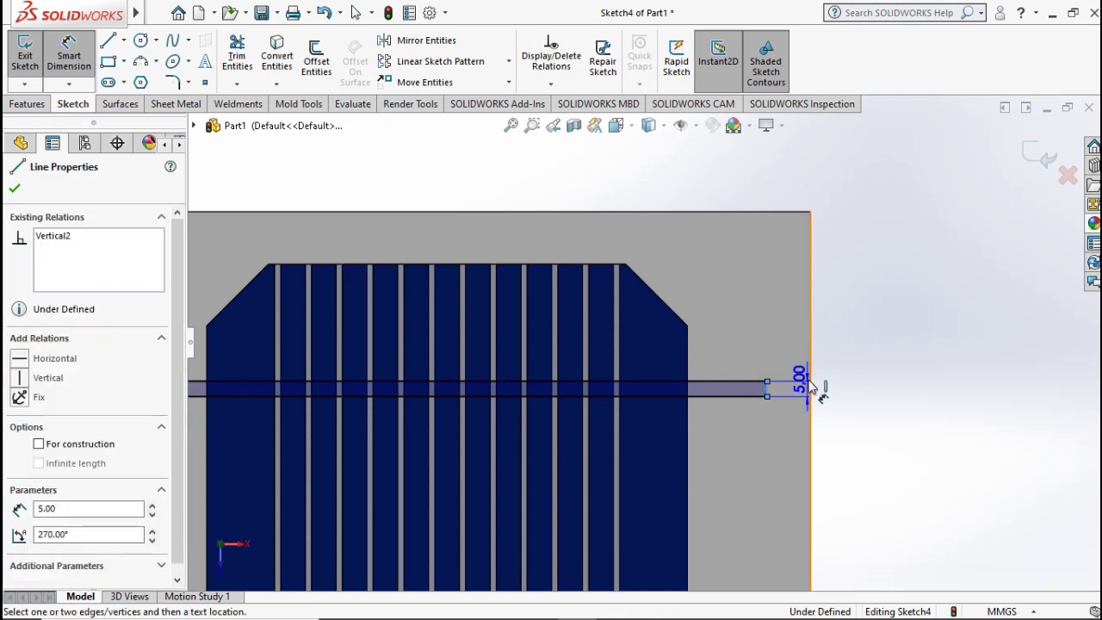
pyautogui.click(809, 383)
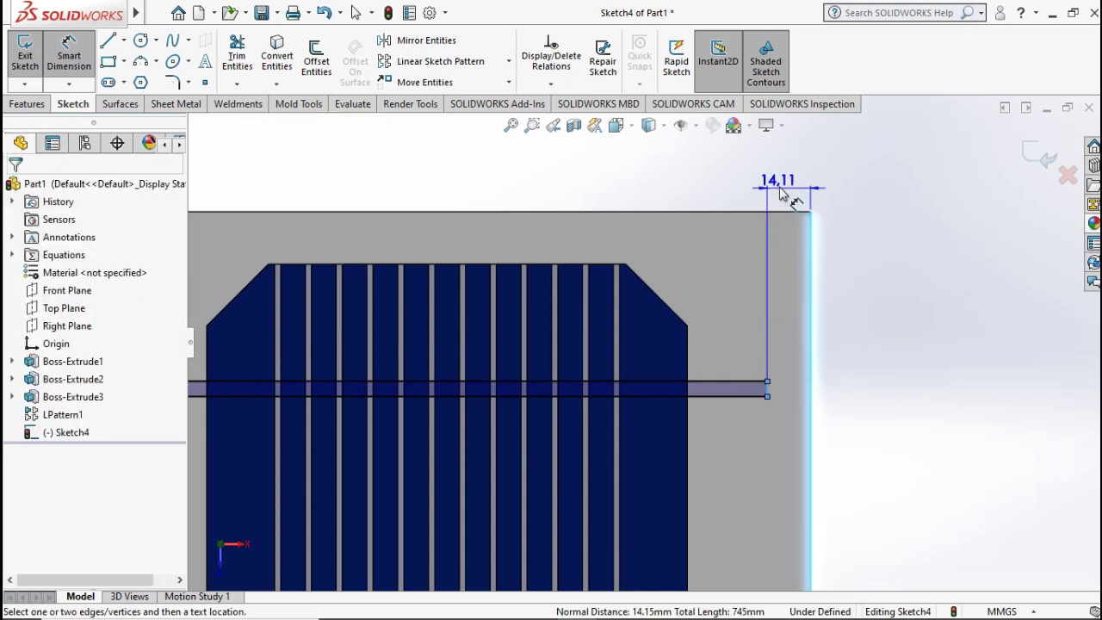
pyautogui.click(786, 188)
pyautogui.click(796, 219)
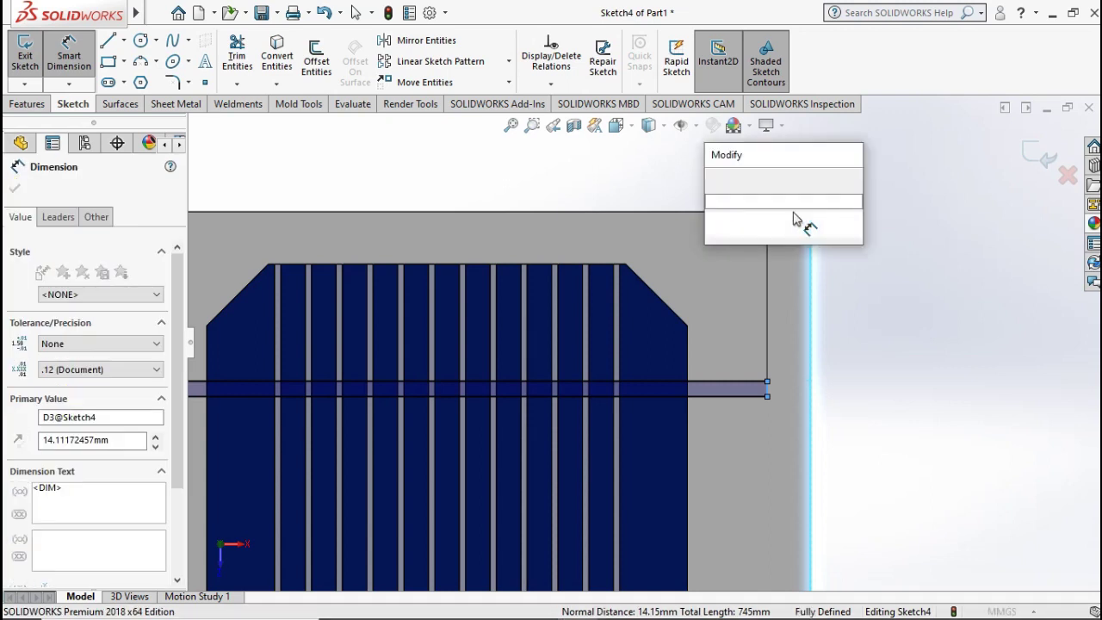
pyautogui.write('15')
pyautogui.click(714, 180)
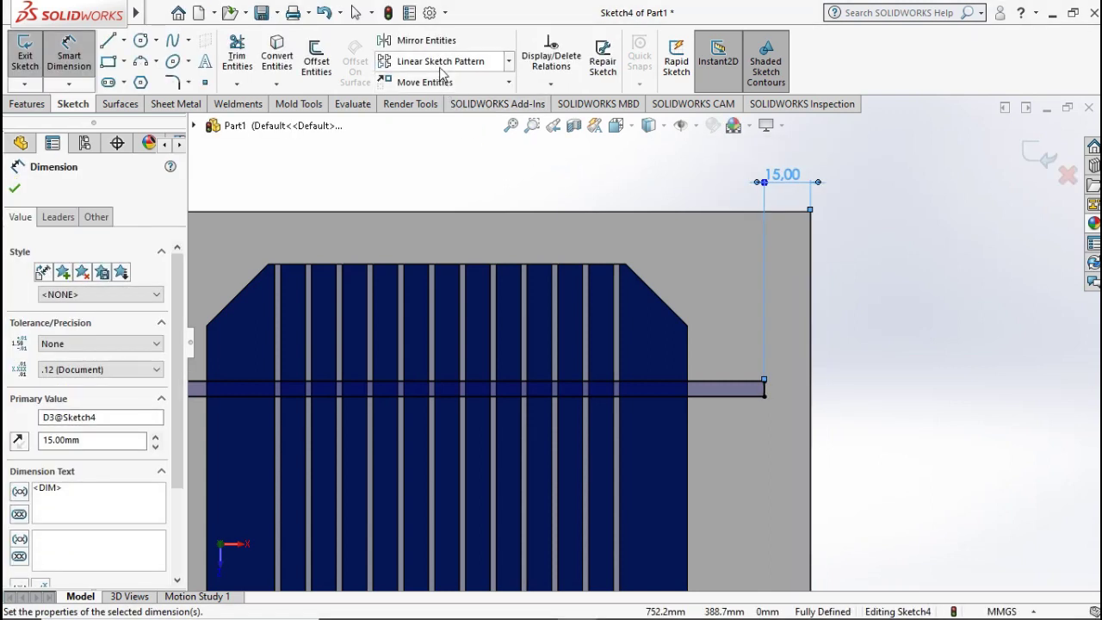
# - Start a linear sketch pattern of the long rectangle with one instance along X and two along Y
pyautogui.click(441, 62)
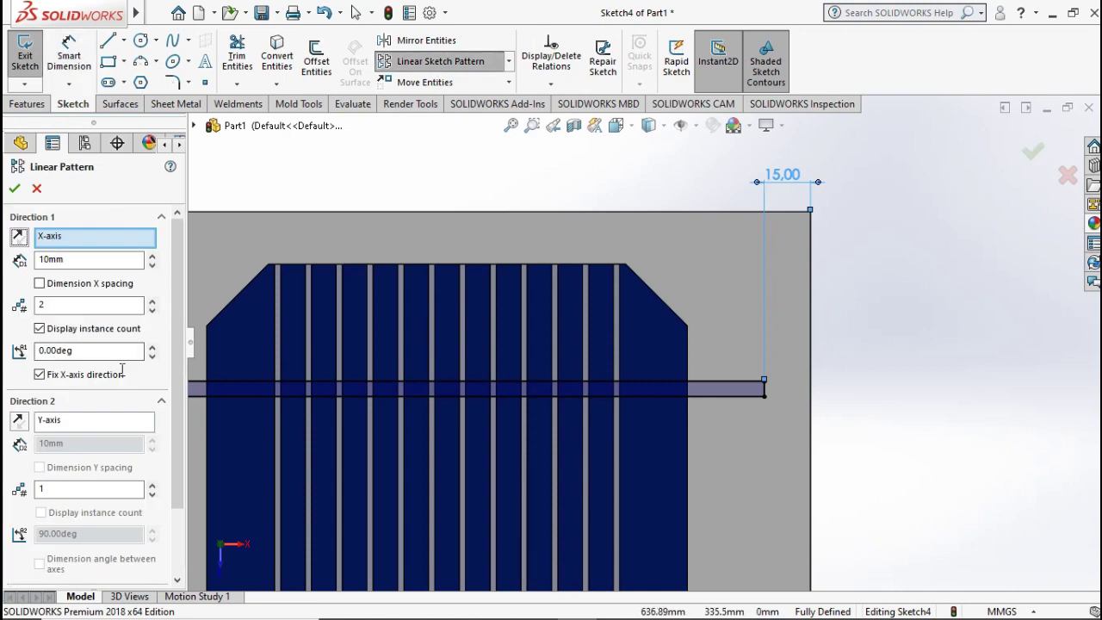
pyautogui.click(152, 312)
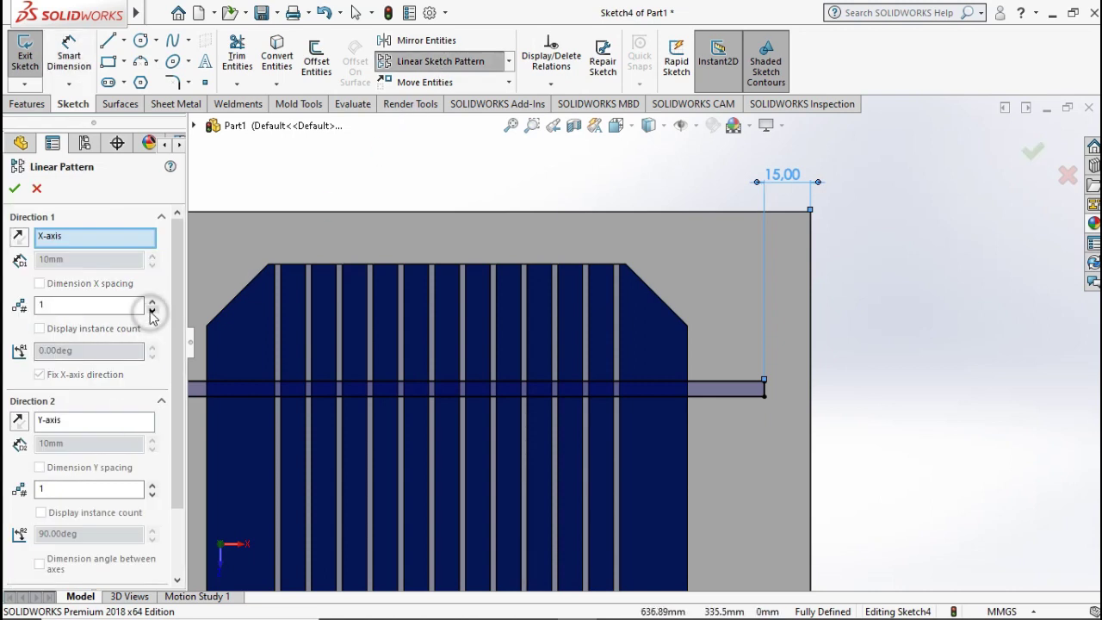
pyautogui.click(151, 485)
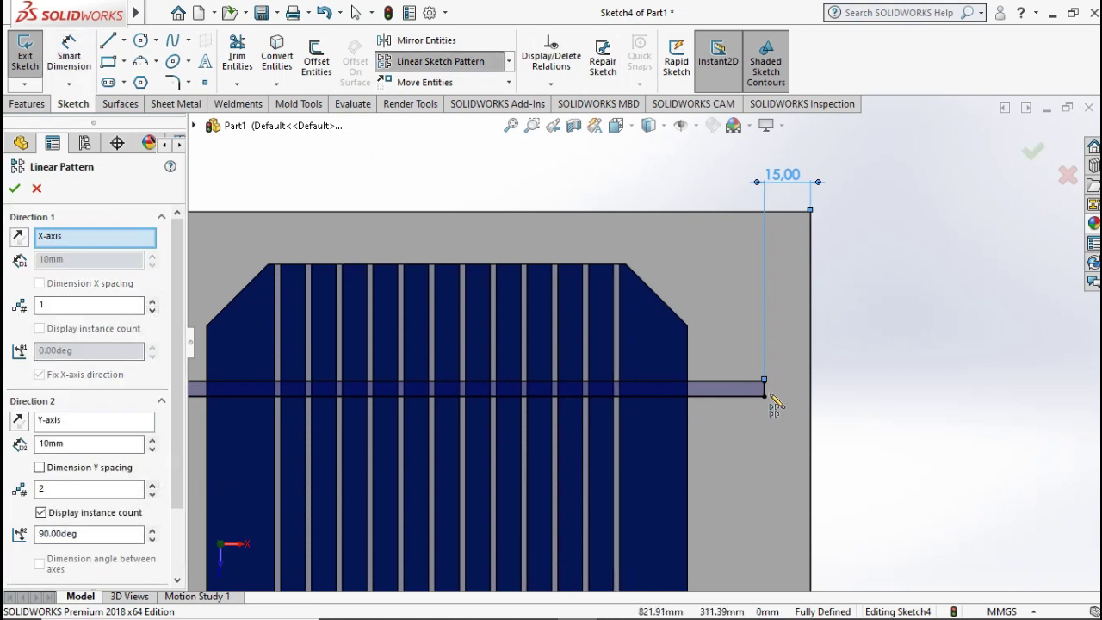
pyautogui.click(758, 395)
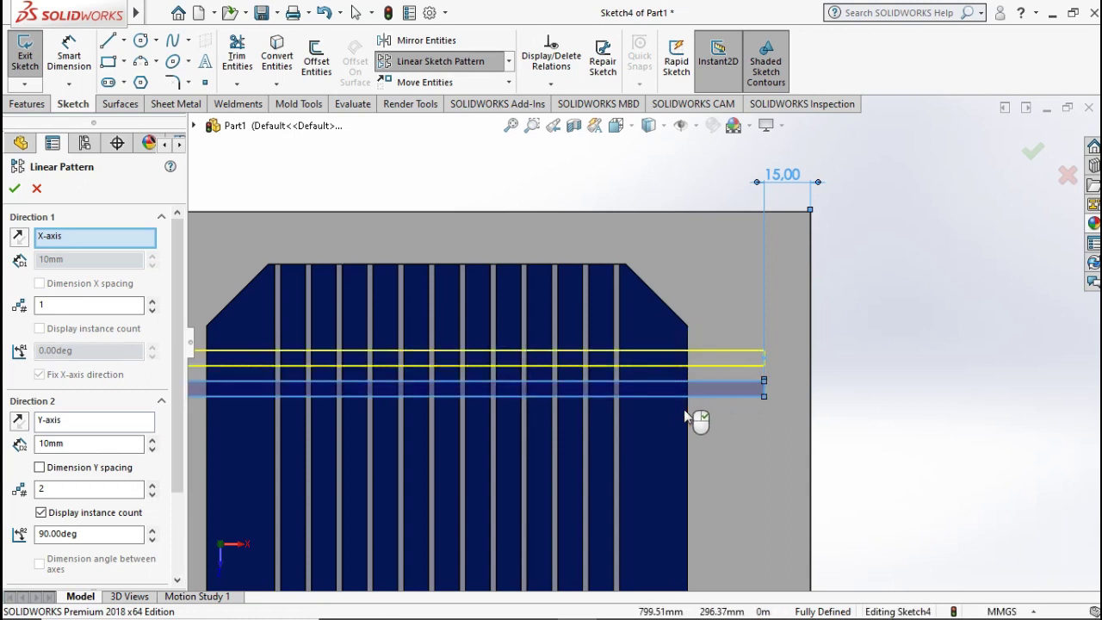
pyautogui.scroll(10, 687, 417)
pyautogui.keyDown('ctrl'); pyautogui.moveTo(418, 422); pyautogui.dragTo(886, 436, button='middle'); pyautogui.keyUp('ctrl')
pyautogui.scroll(5, 614, 443)
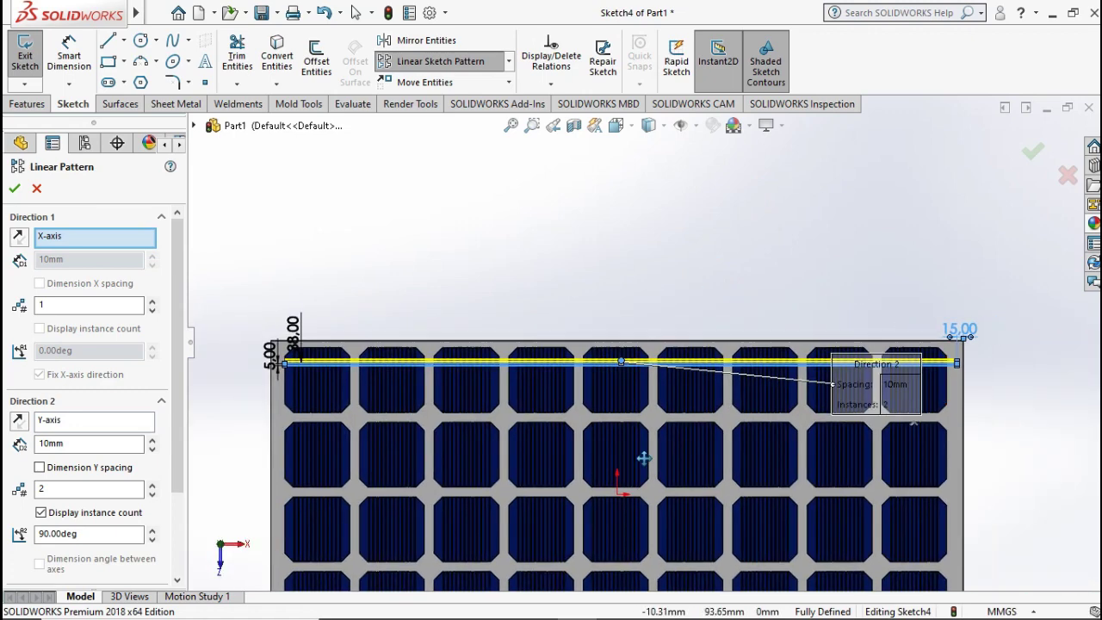
pyautogui.keyDown('ctrl'); pyautogui.moveTo(644, 458); pyautogui.dragTo(842, 484, button='middle'); pyautogui.keyUp('ctrl')
pyautogui.scroll(-3, 505, 395)
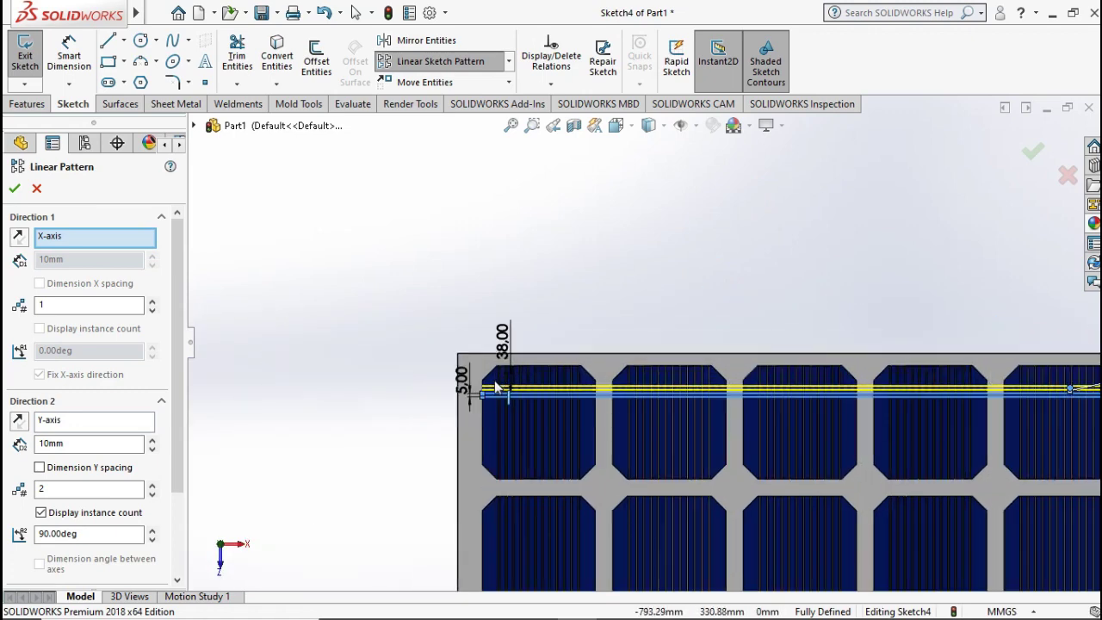
pyautogui.scroll(-5, 496, 388)
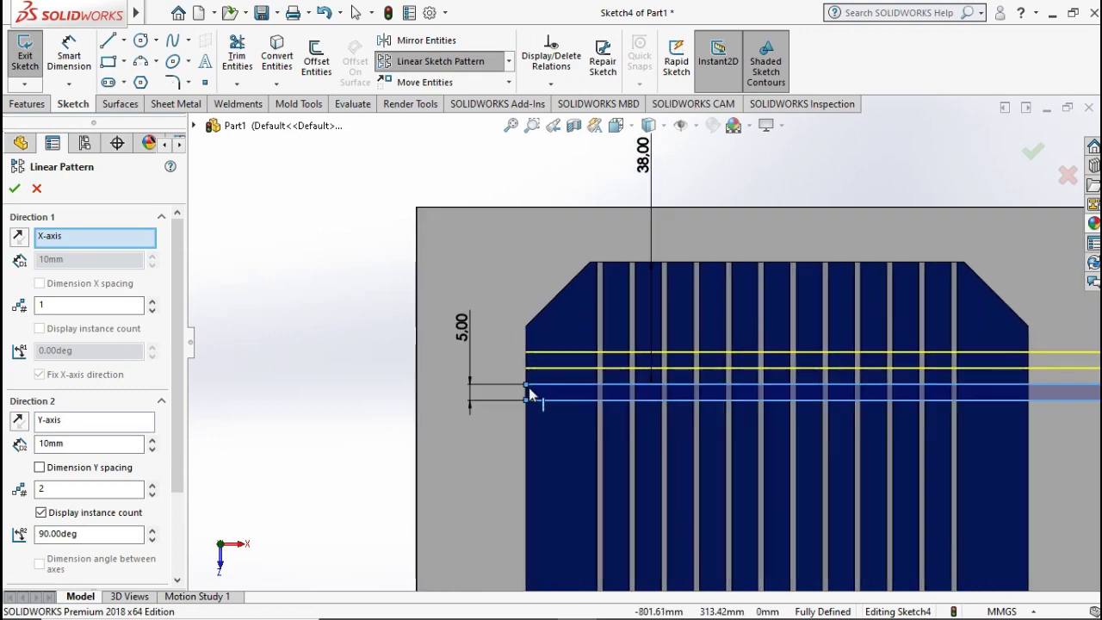
pyautogui.scroll(-3, 529, 388)
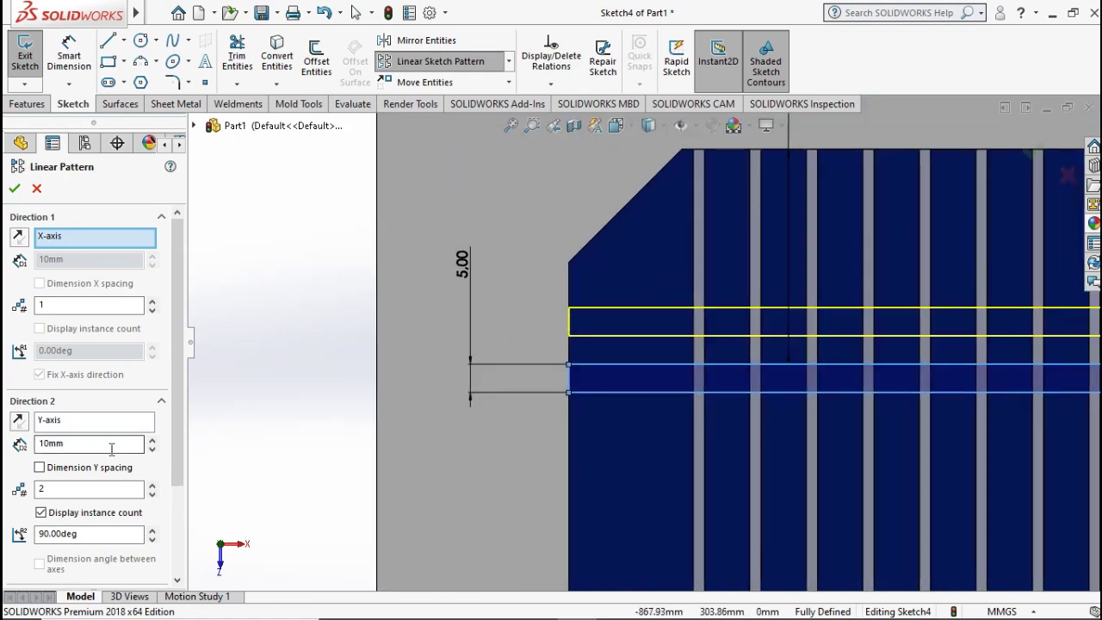
# - Reverse the pattern's Y direction, set its spacing to 80 mm, and create the second bar outline
pyautogui.click(21, 424)
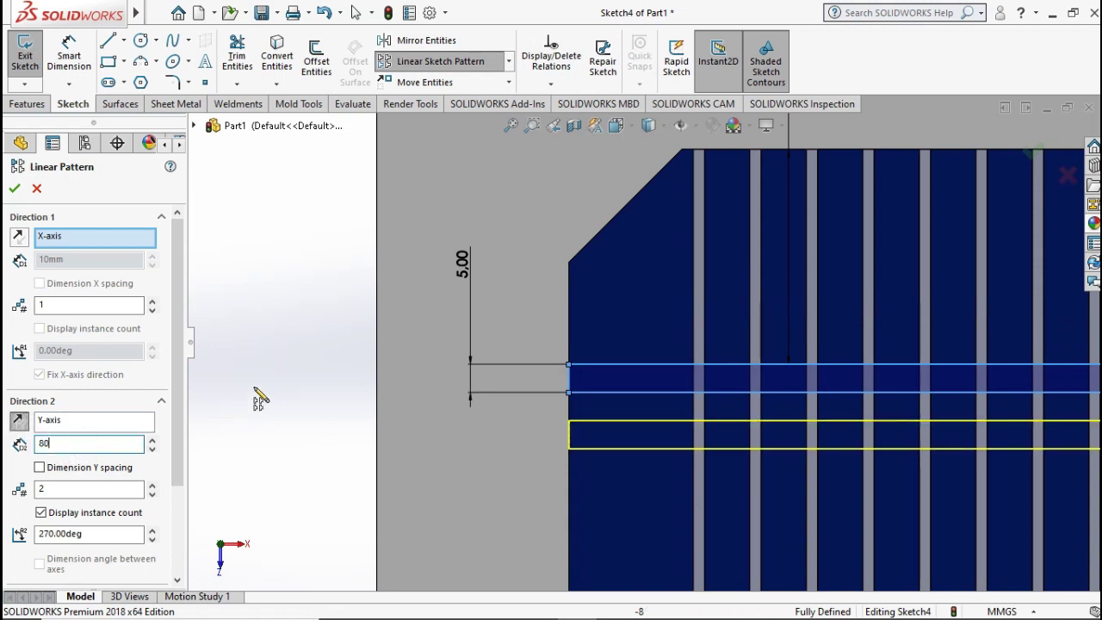
pyautogui.scroll(5, 455, 388)
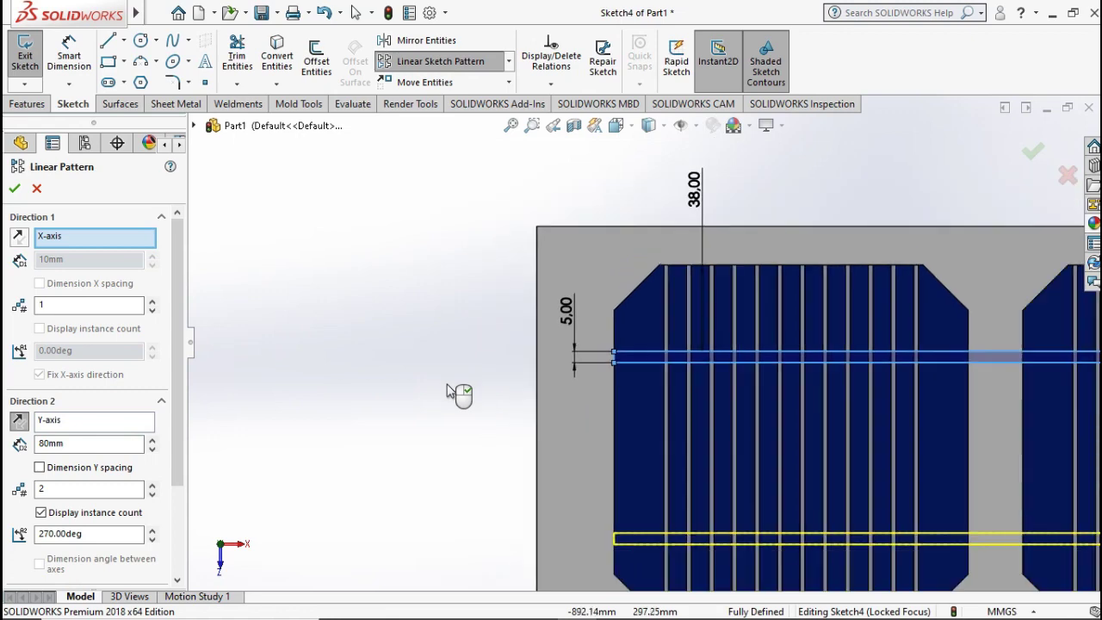
pyautogui.scroll(3, 500, 402)
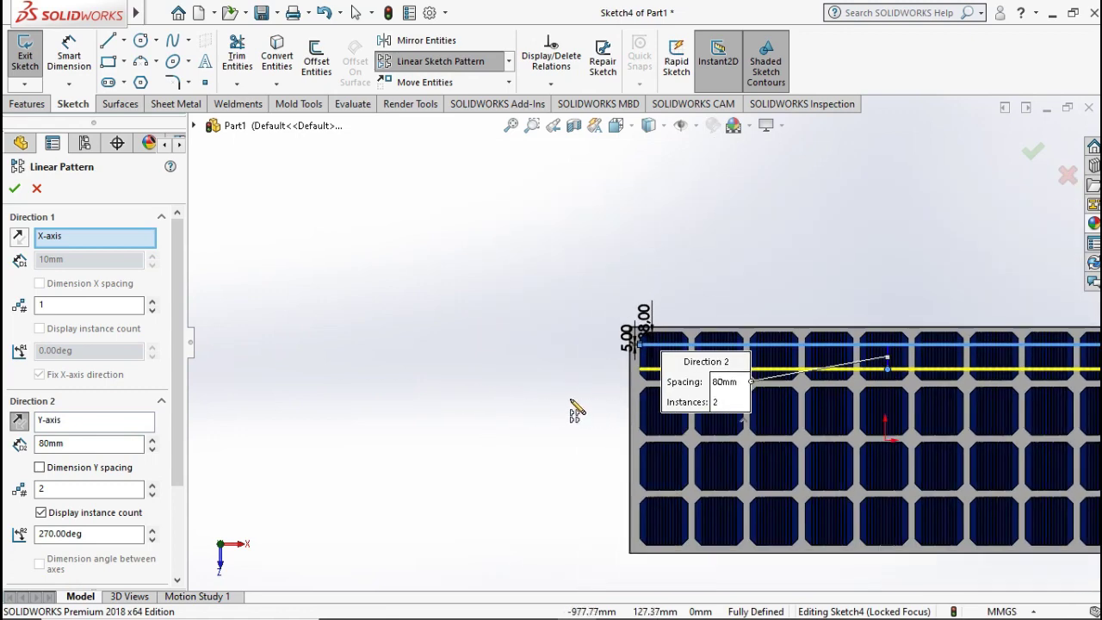
pyautogui.keyDown('ctrl'); pyautogui.moveTo(576, 412); pyautogui.dragTo(430, 396, button='middle'); pyautogui.keyUp('ctrl')
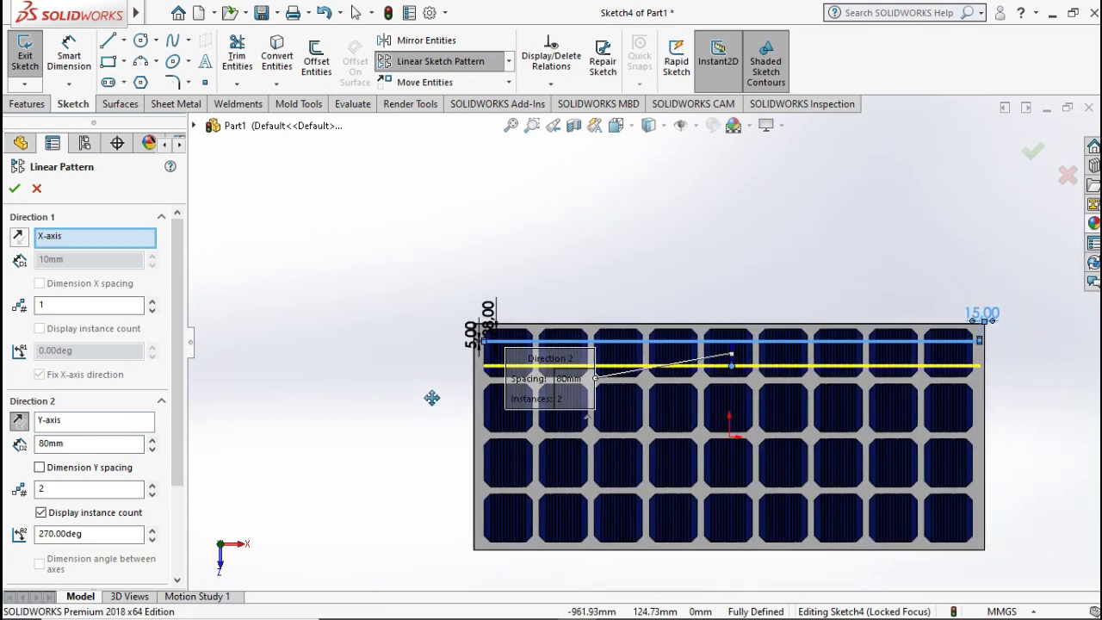
pyautogui.click(16, 191)
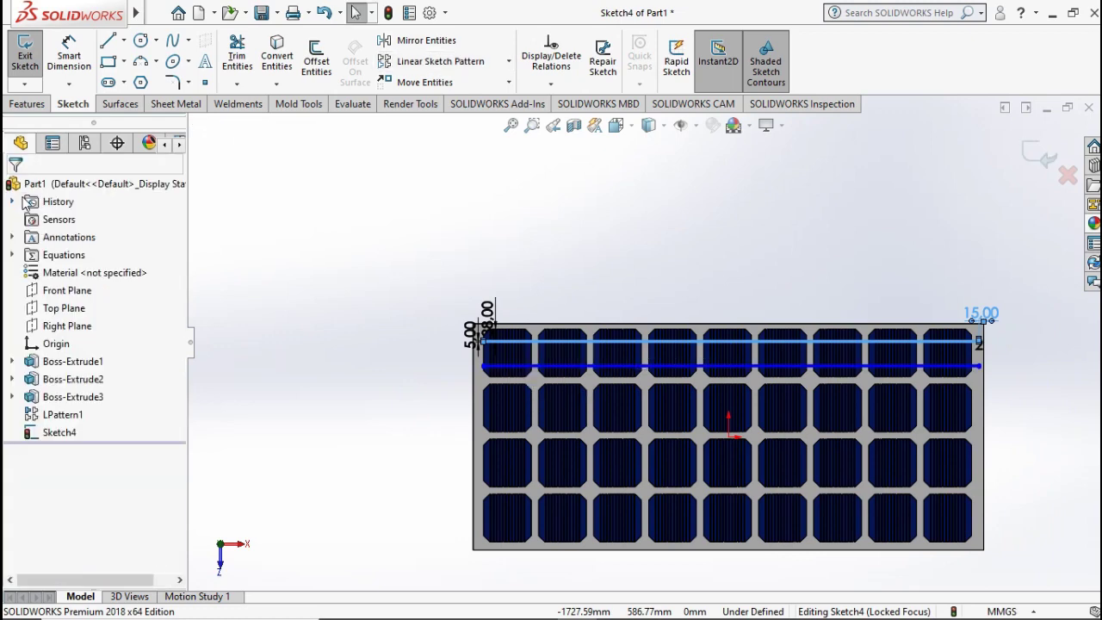
# - Extrude both long bar profiles across the first row of cells as a 0.5 mm blind boss with merged result
pyautogui.click(28, 103)
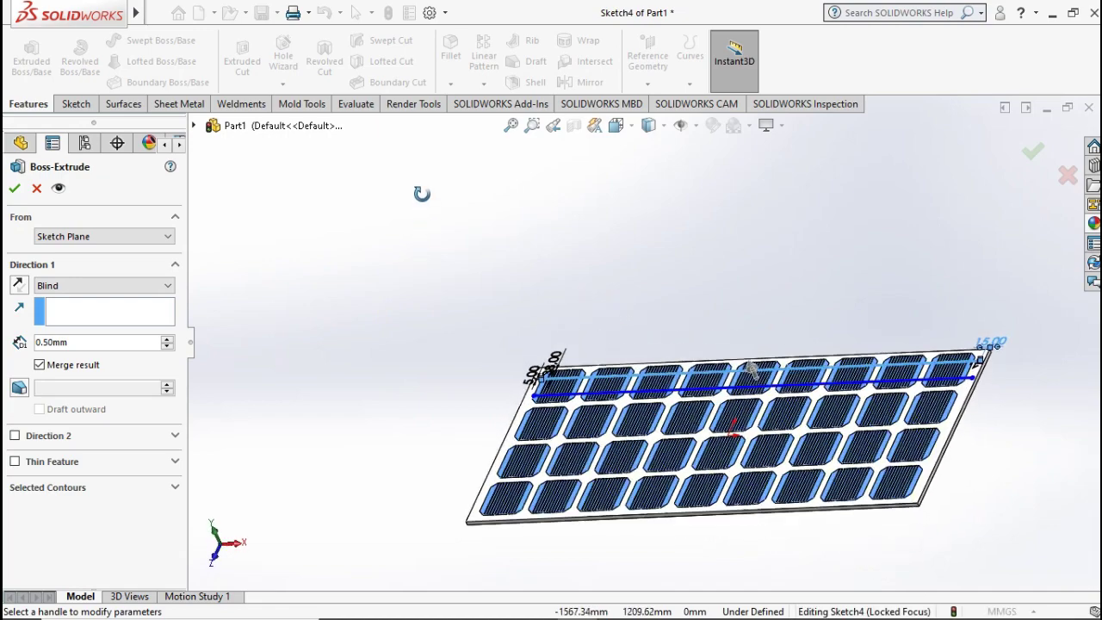
pyautogui.click(13, 190)
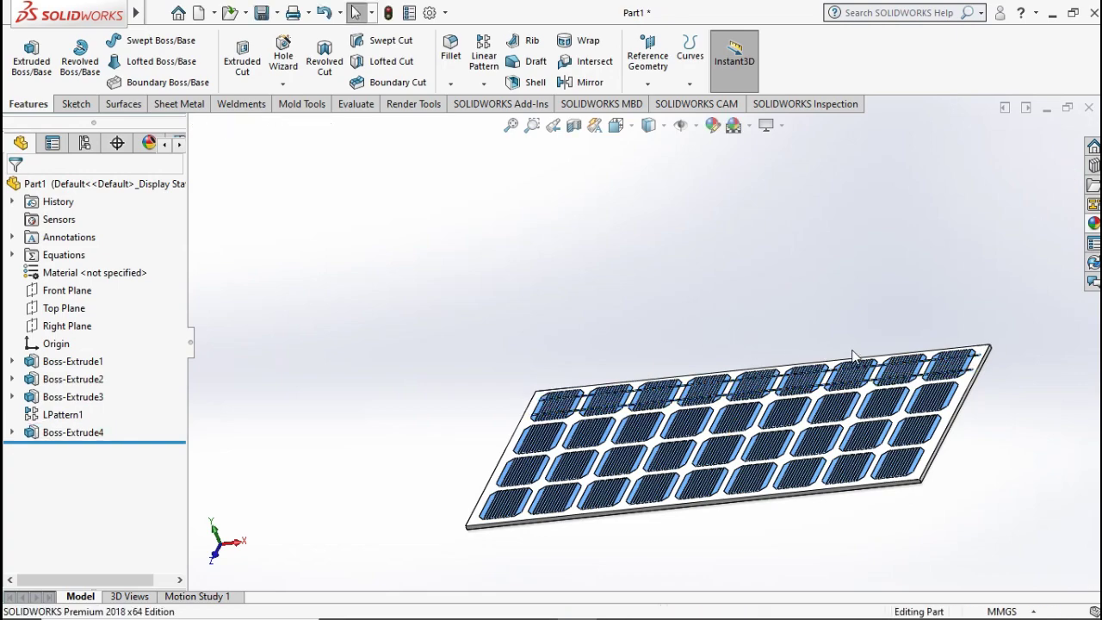
pyautogui.scroll(-6, 853, 353)
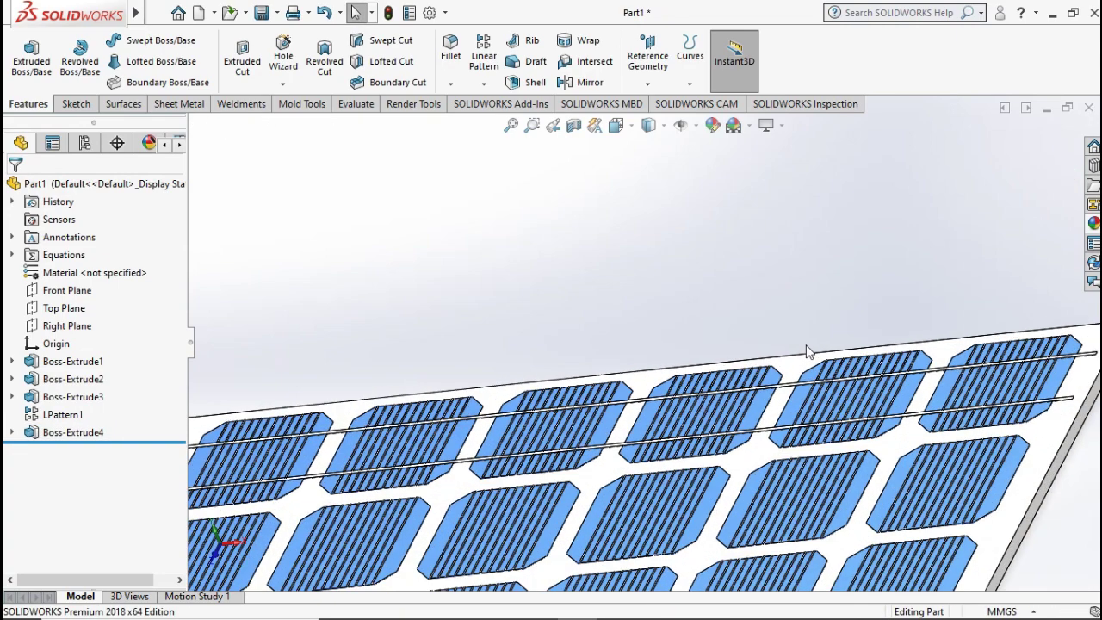
pyautogui.moveTo(808, 351); pyautogui.dragTo(800, 384, button='middle')
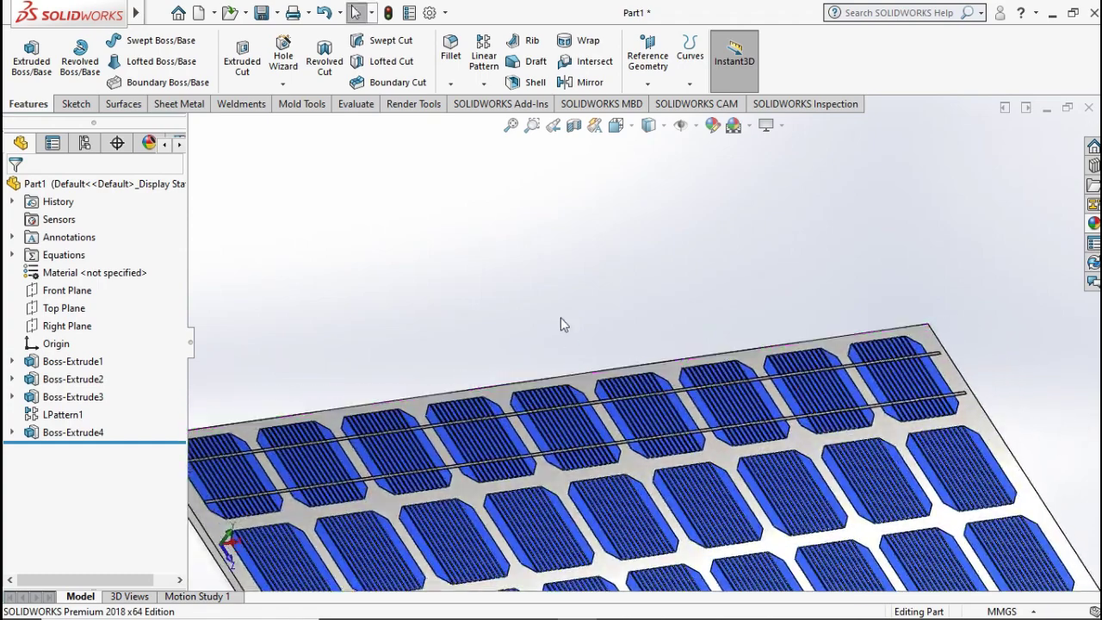
# - Linearly pattern the extruded bar pair along the plate's 740 mm edge with 180 mm spacing and 4 instances, then show the part in isometric view
pyautogui.click(73, 432)
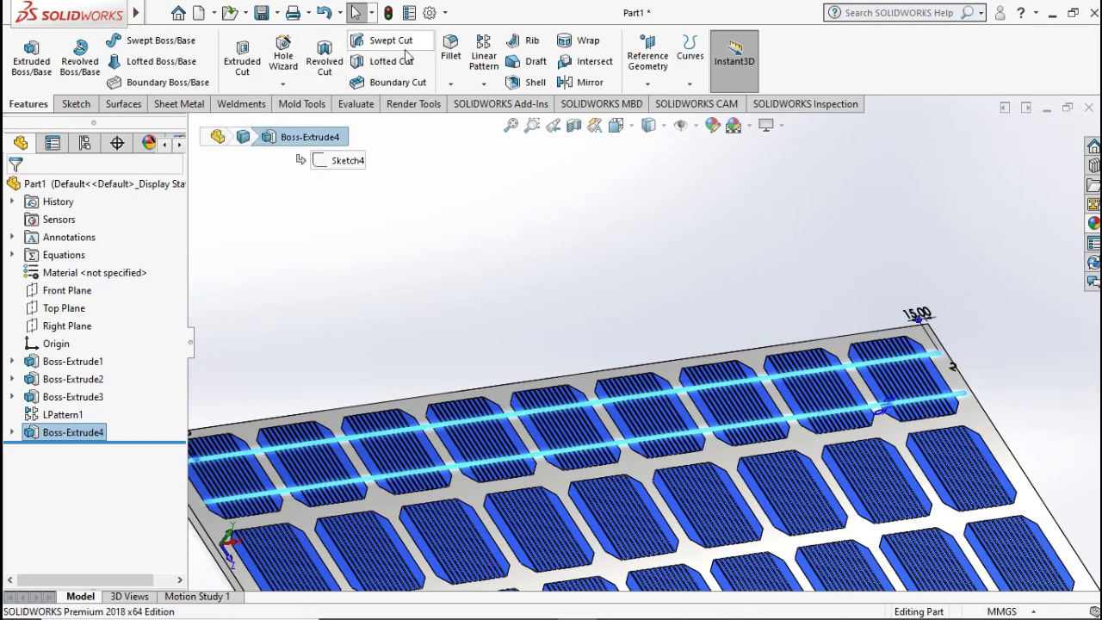
pyautogui.click(472, 60)
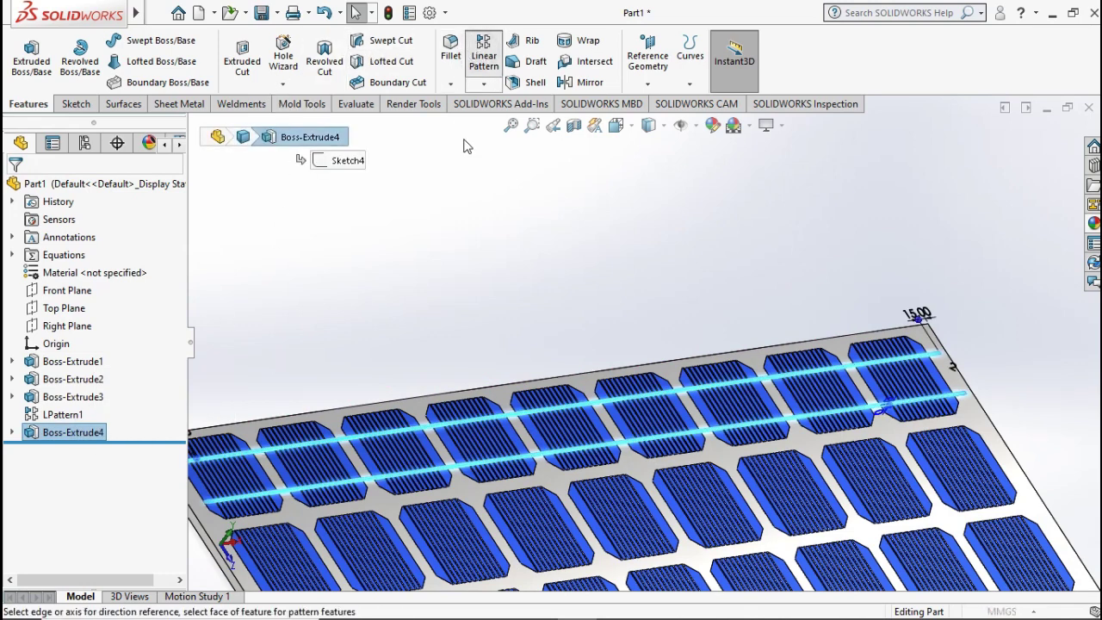
pyautogui.scroll(3, 435, 316)
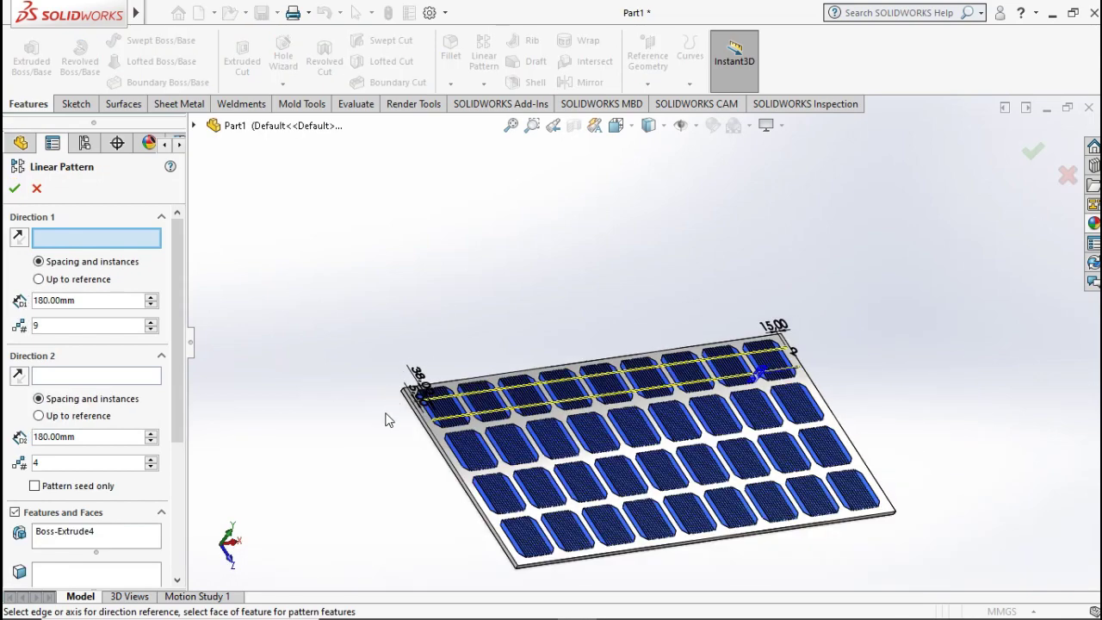
pyautogui.click(438, 450)
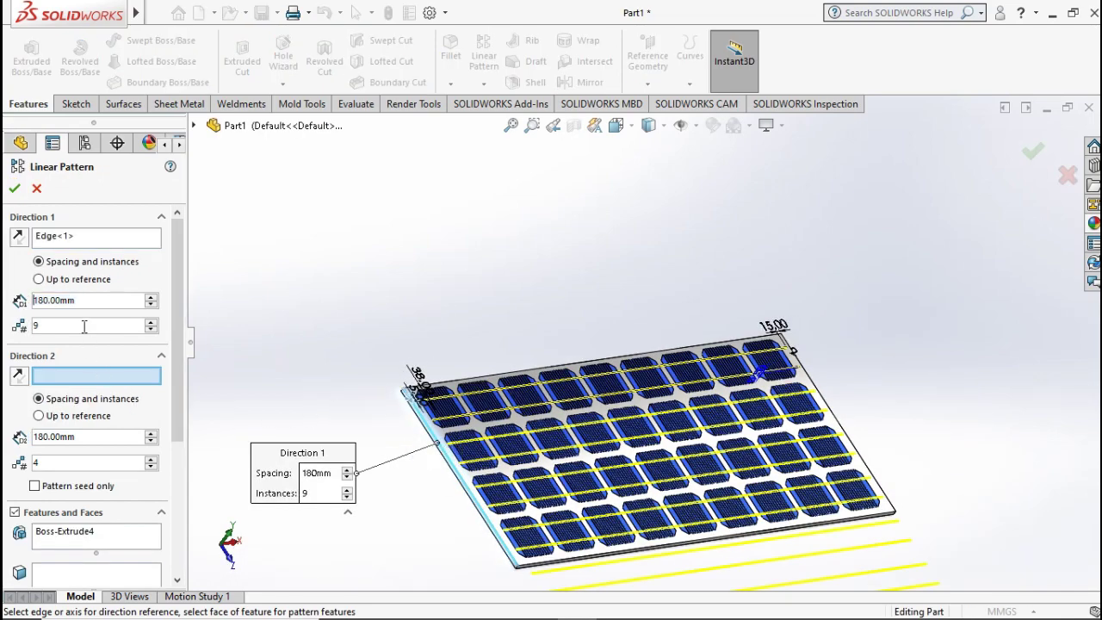
pyautogui.click(152, 331)
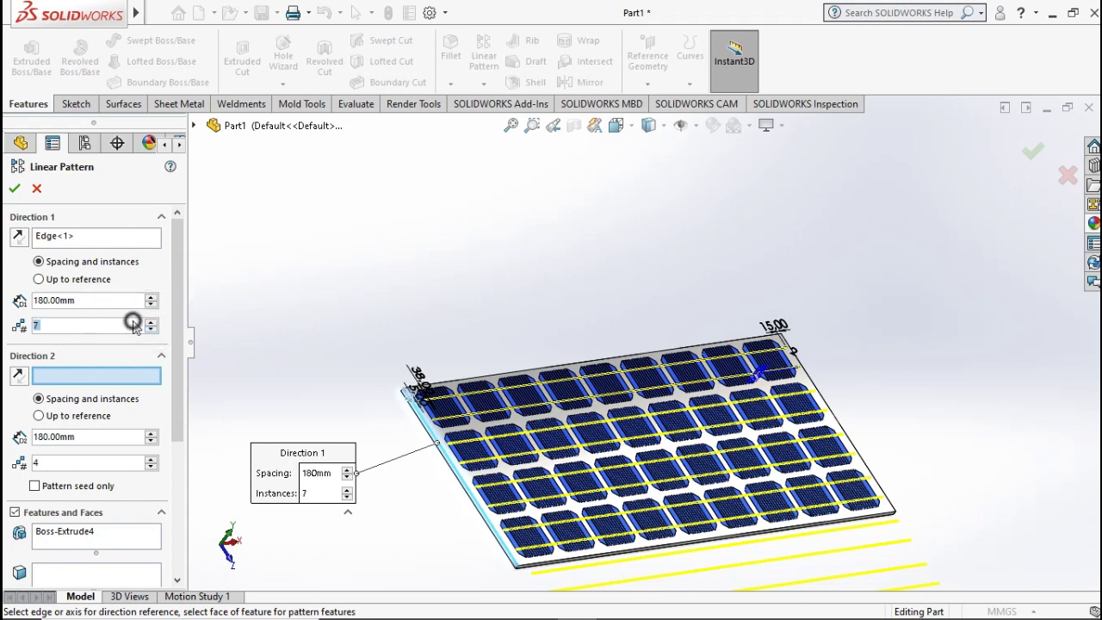
pyautogui.press('Return')
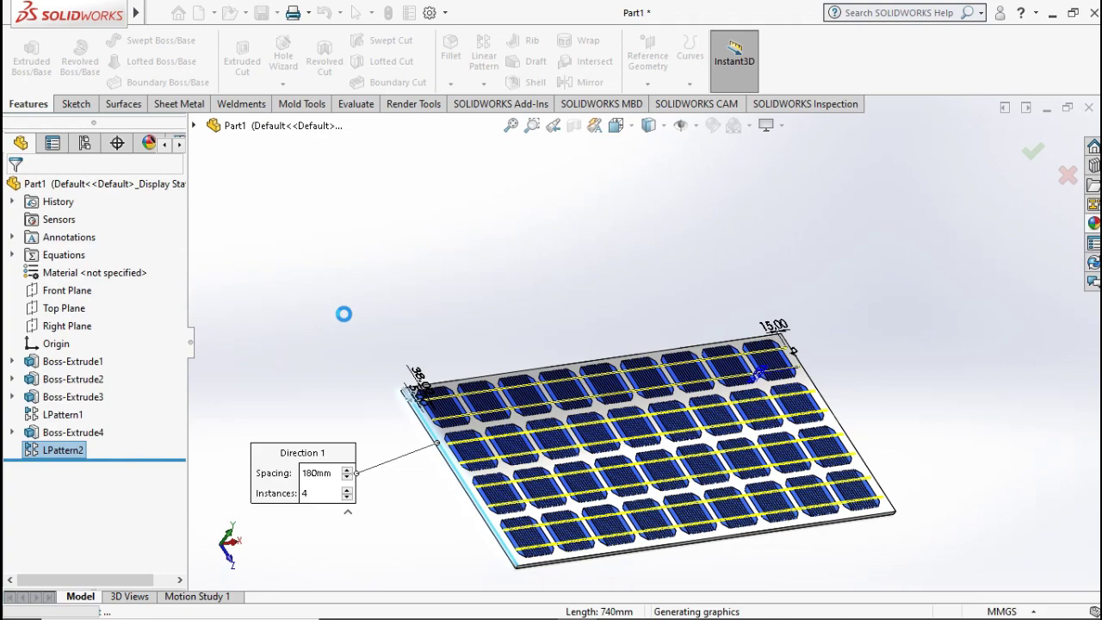
pyautogui.click(344, 317)
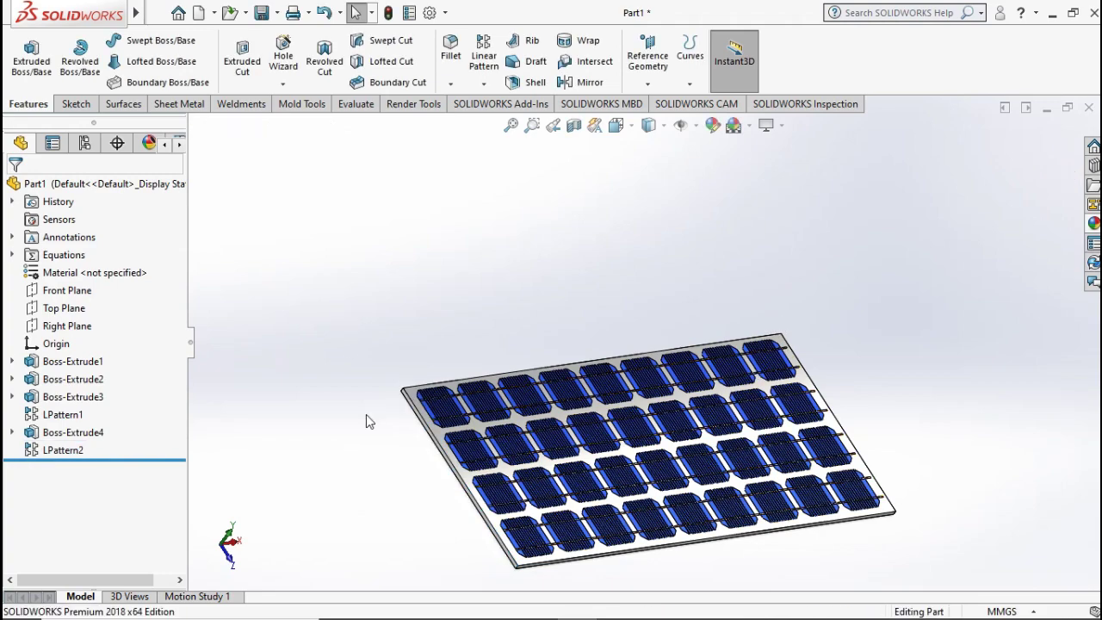
pyautogui.hotkey('ctrl', '7')
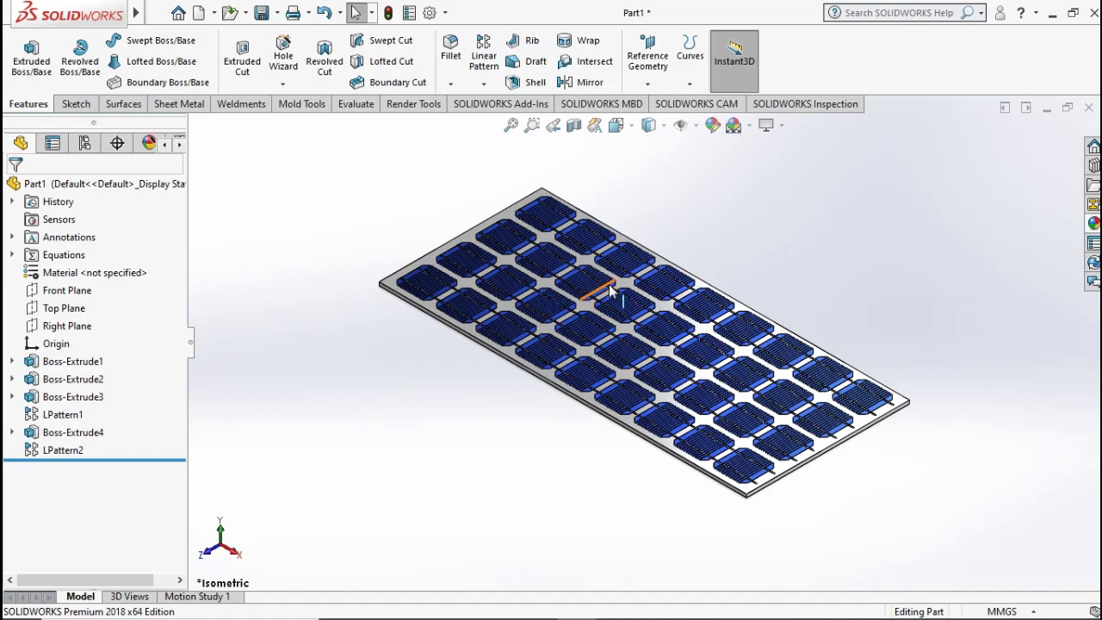
pyautogui.scroll(-3, 610, 293)
pyautogui.scroll(2, 603, 298)
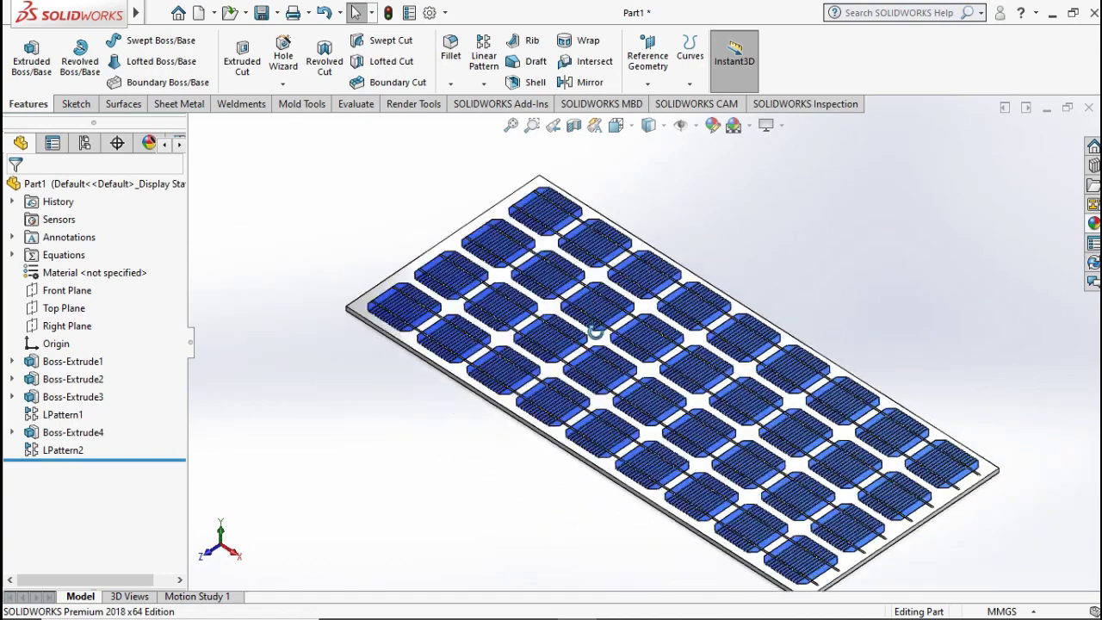
# - Sketch a narrow vertical rectangle about 17 x 692 mm on the plate's top face, beside the last column of cells
pyautogui.moveTo(594, 332); pyautogui.dragTo(655, 345, button='middle')
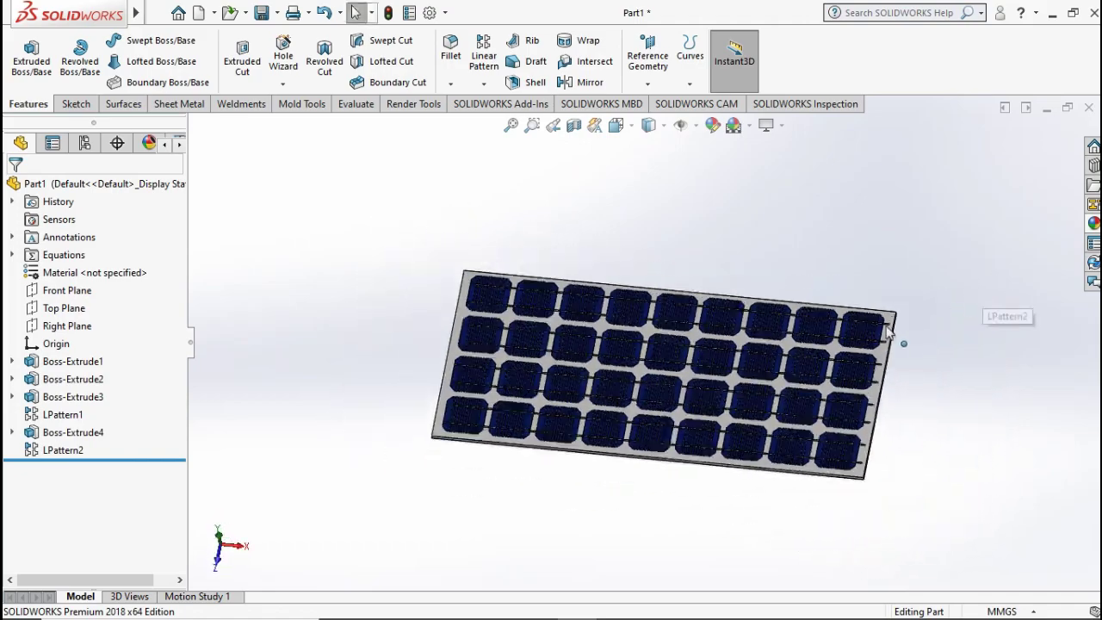
pyautogui.scroll(-5, 888, 332)
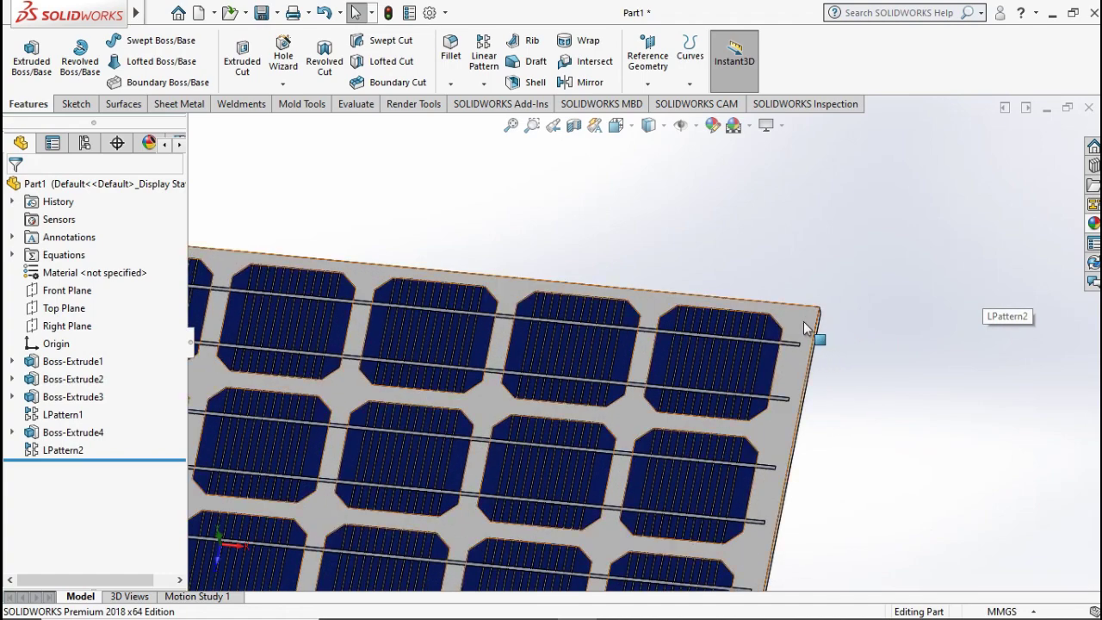
pyautogui.click(803, 323)
pyautogui.click(868, 273)
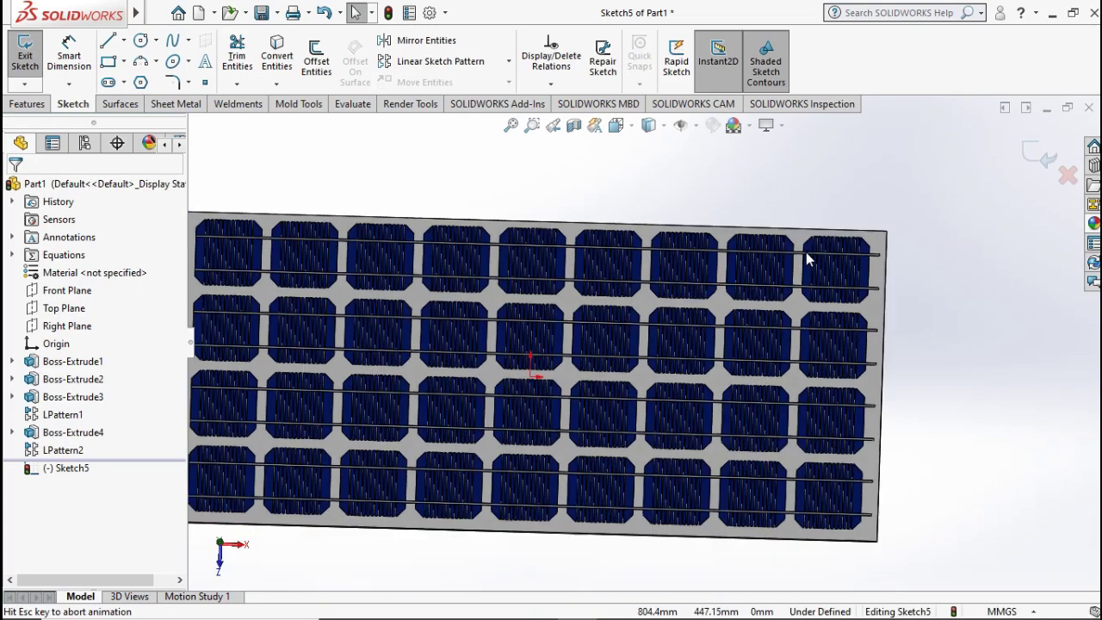
pyautogui.scroll(-4, 922, 216)
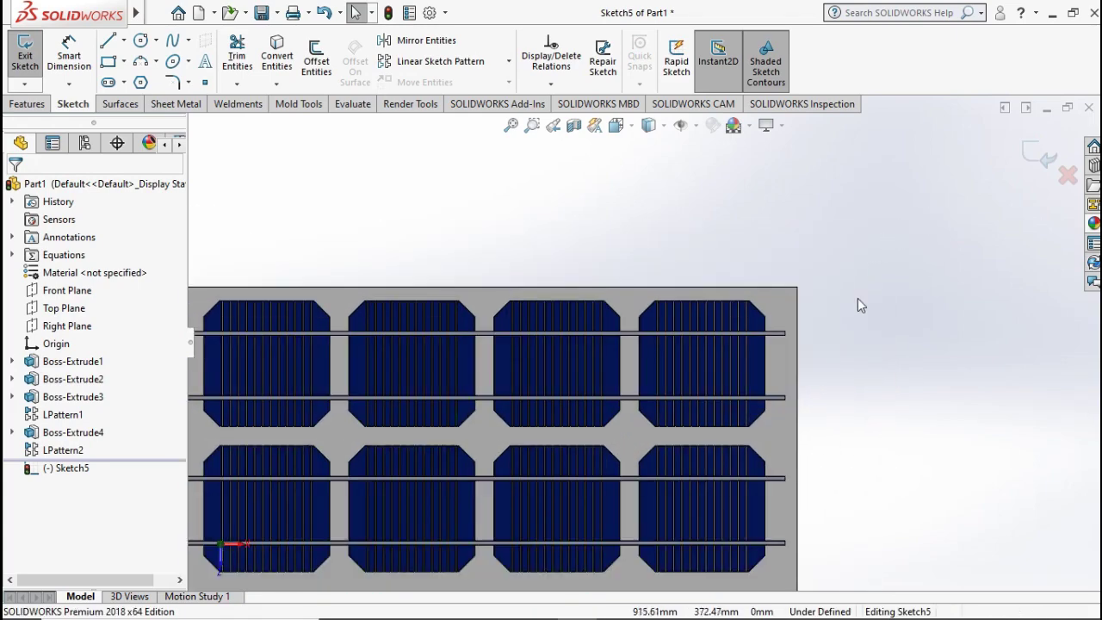
pyautogui.scroll(4, 855, 303)
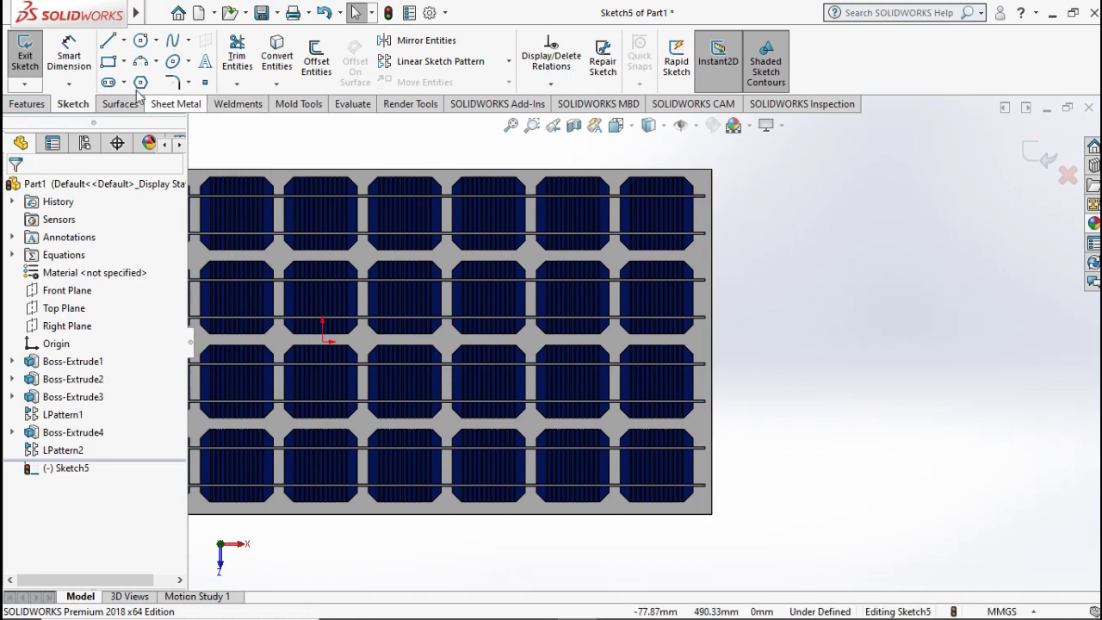
pyautogui.click(107, 61)
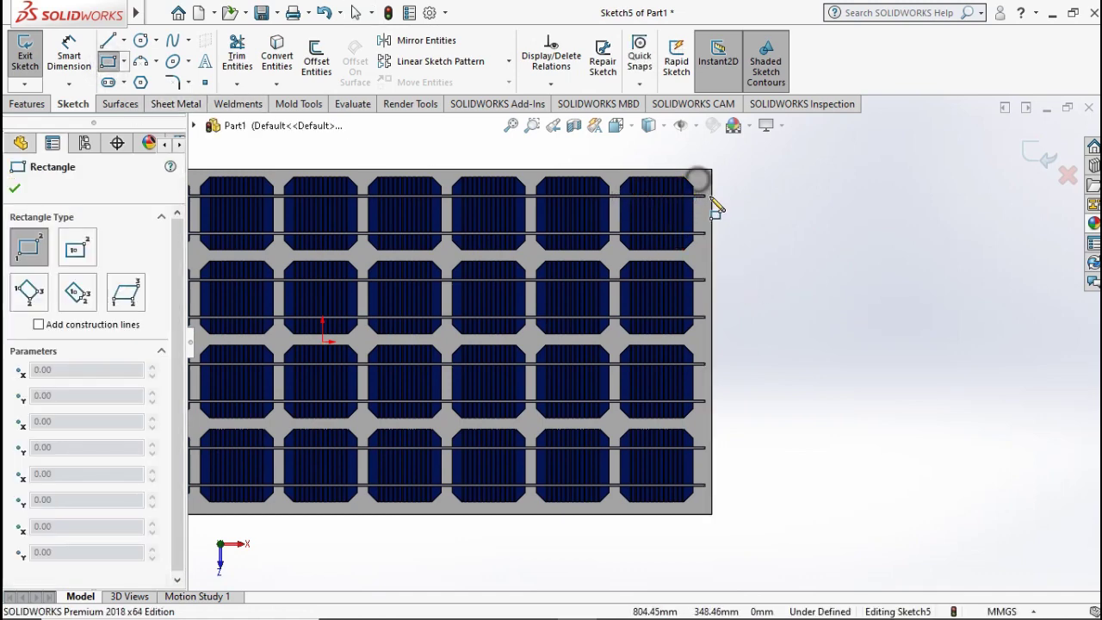
pyautogui.click(712, 199)
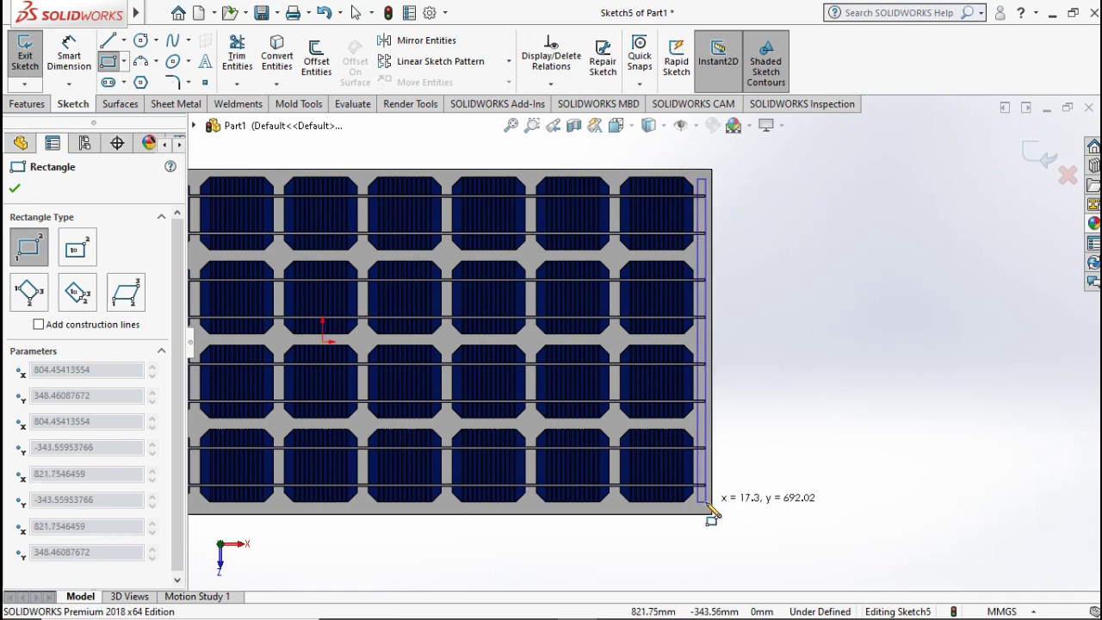
pyautogui.click(708, 504)
# - Dimension the rectangle's upper short side 22 mm from the plate's upper long edge
pyautogui.scroll(-3, 721, 227)
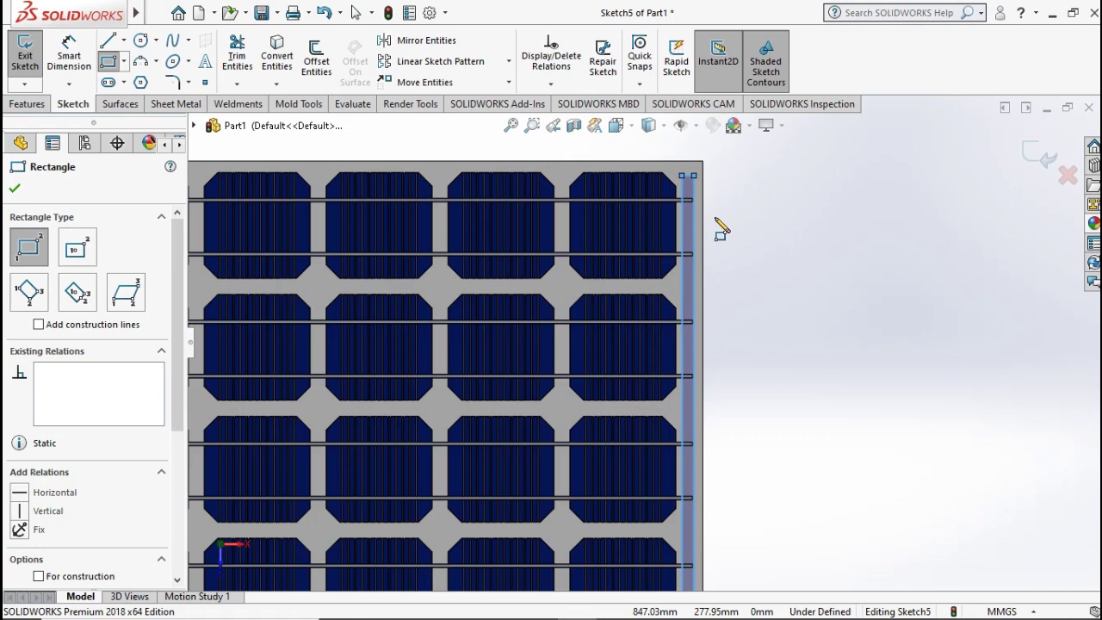
pyautogui.click(69, 52)
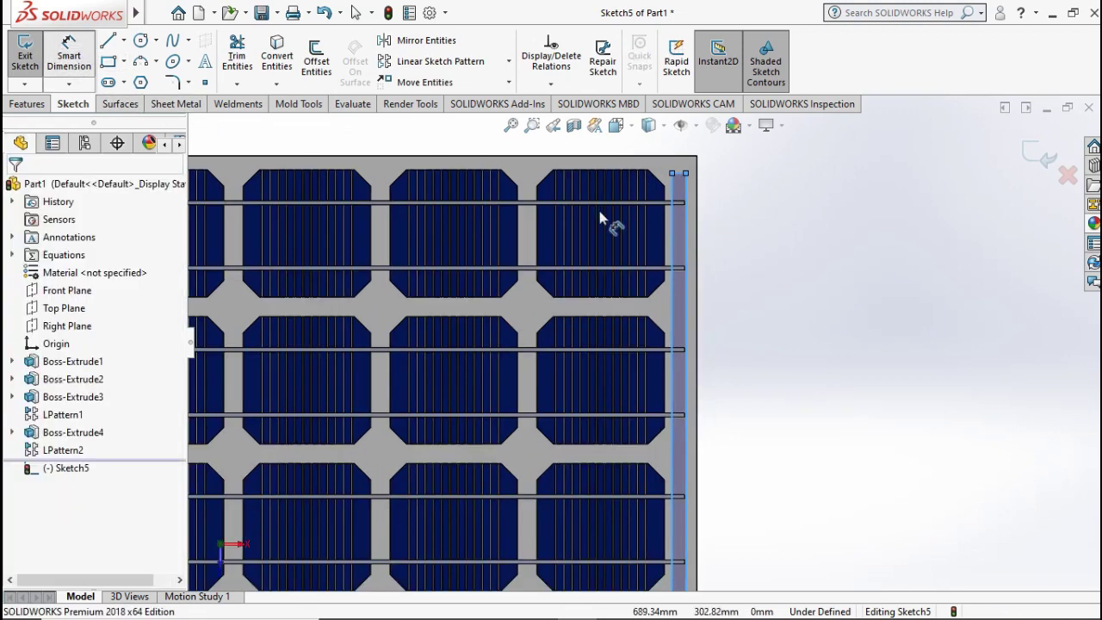
pyautogui.click(679, 174)
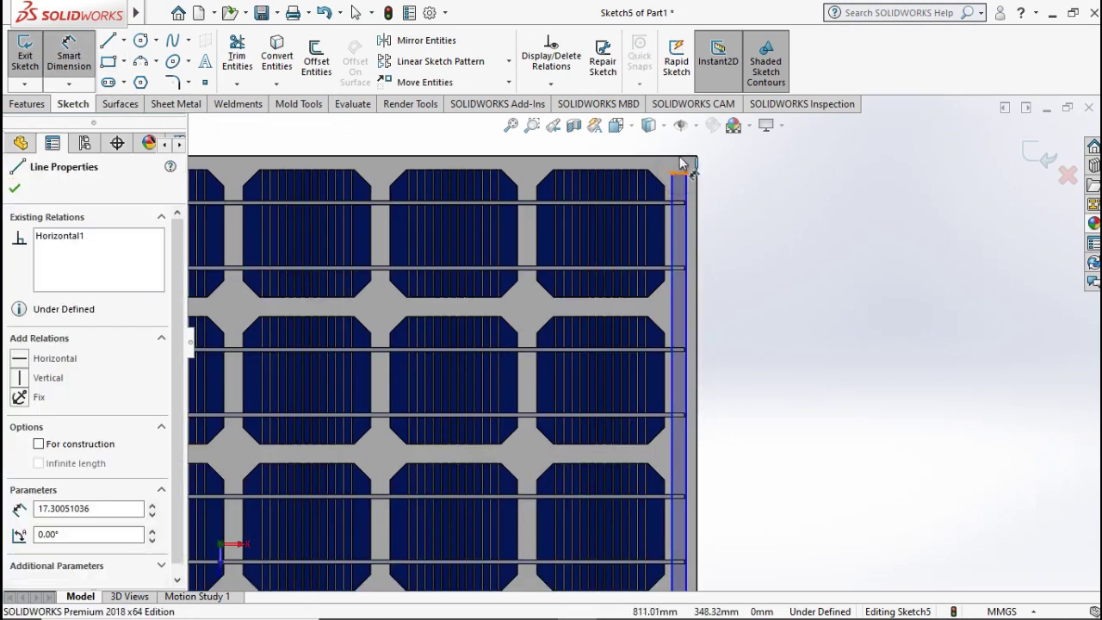
pyautogui.click(680, 157)
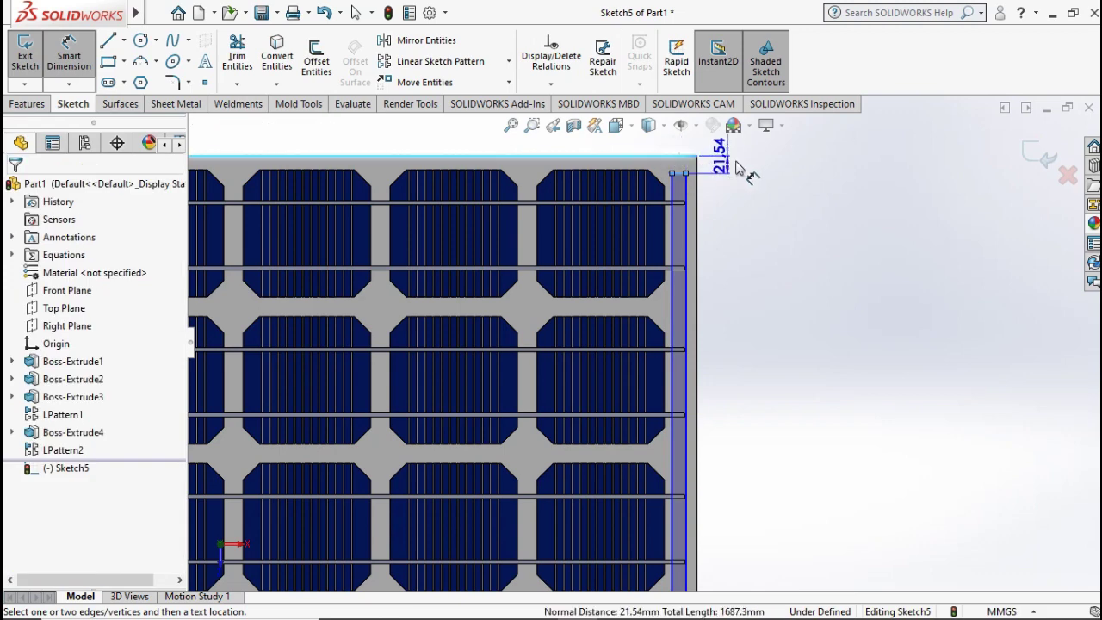
pyautogui.click(770, 236)
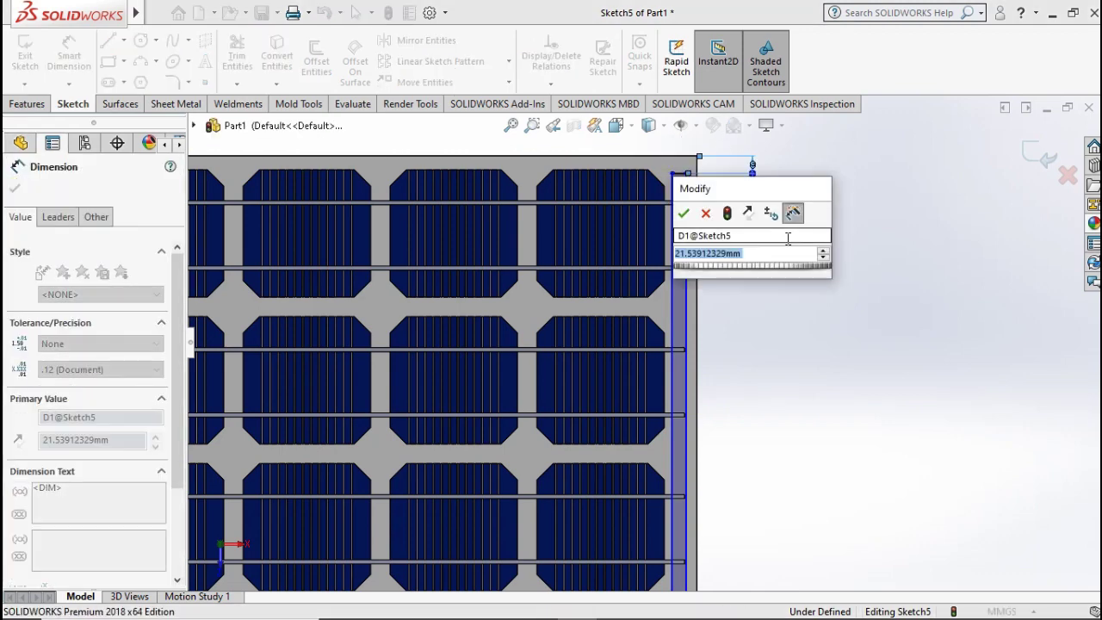
pyautogui.click(684, 213)
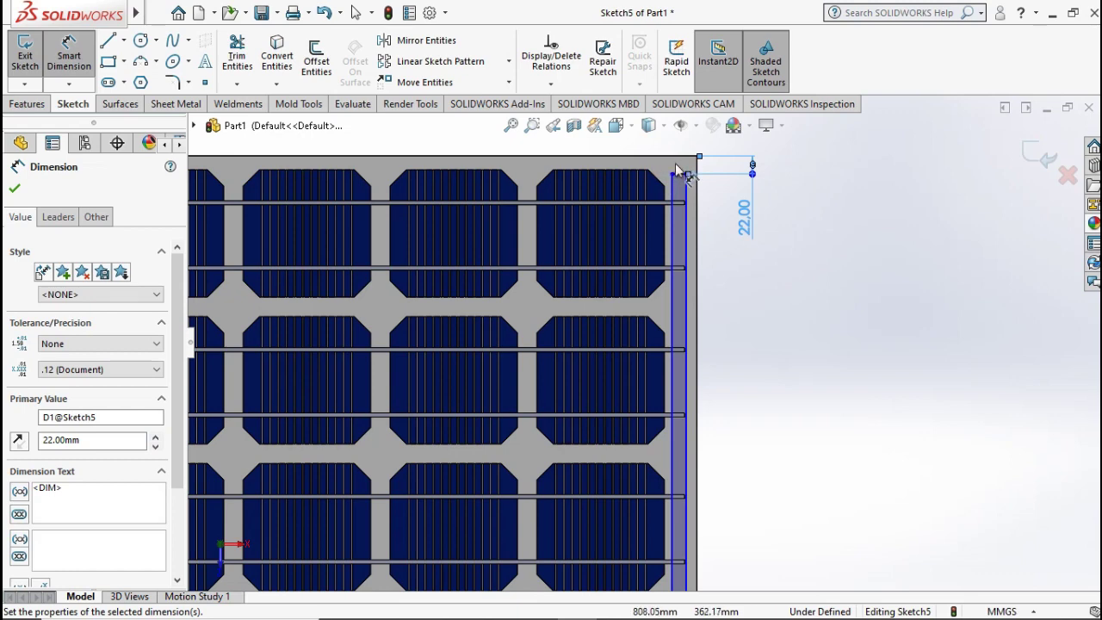
# - Dimension the narrow rectangle's width as 15 mm
pyautogui.click(681, 178)
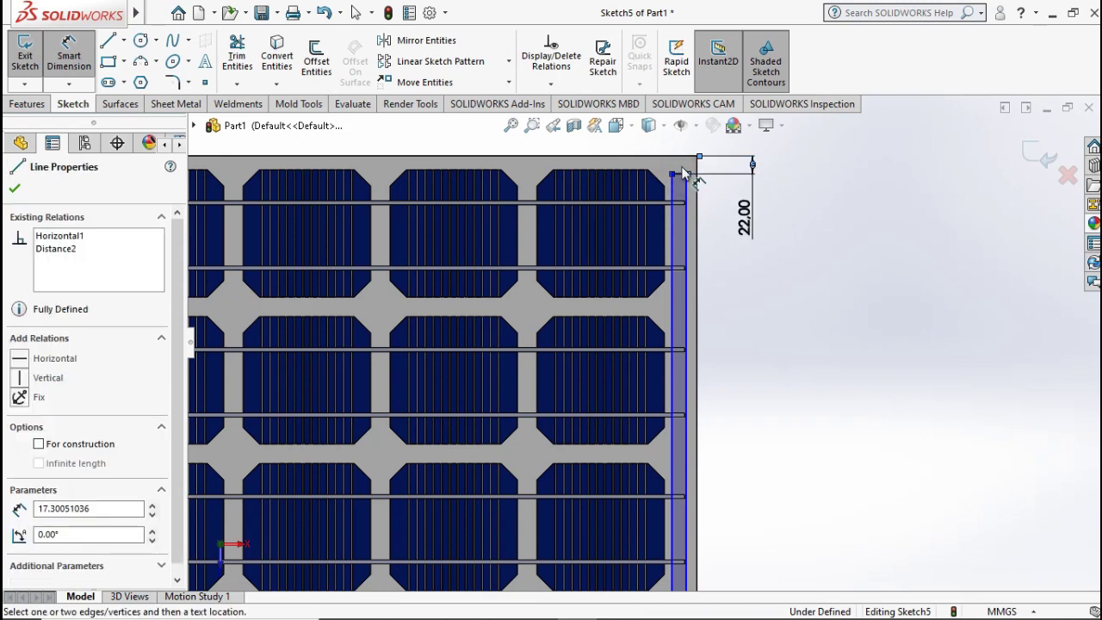
pyautogui.scroll(-2, 698, 165)
pyautogui.scroll(-2, 699, 170)
pyautogui.press('Escape')
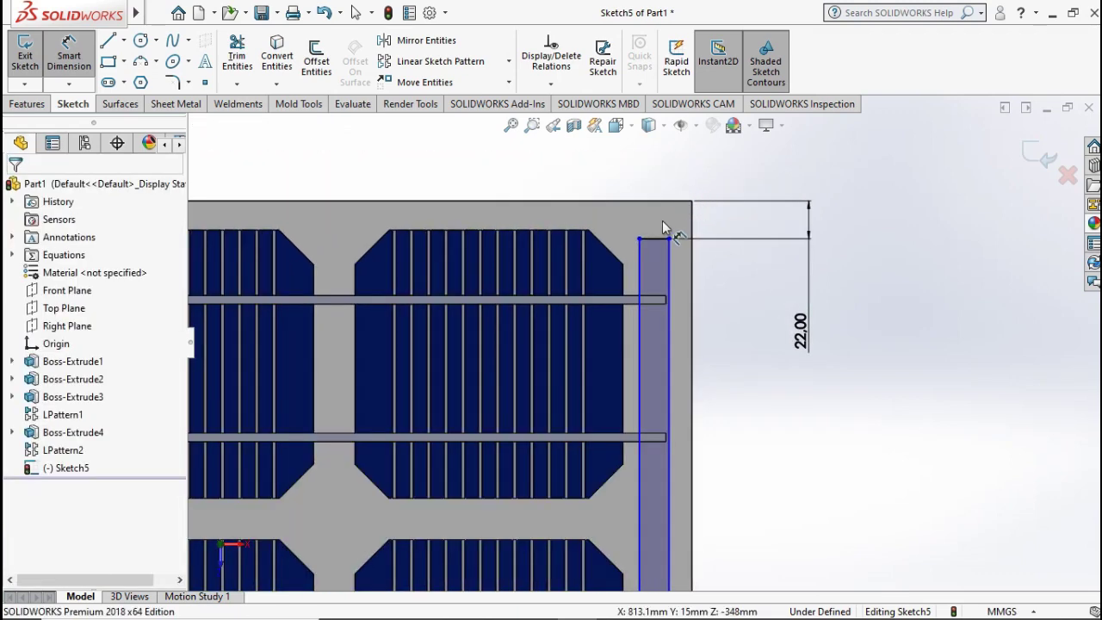
pyautogui.click(656, 207)
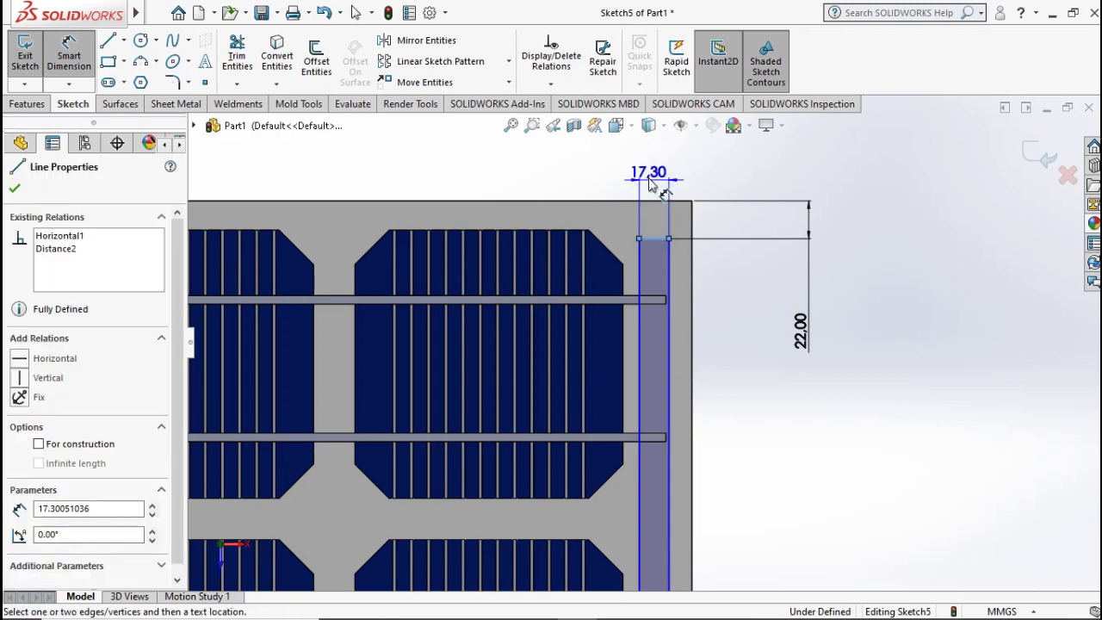
pyautogui.click(659, 174)
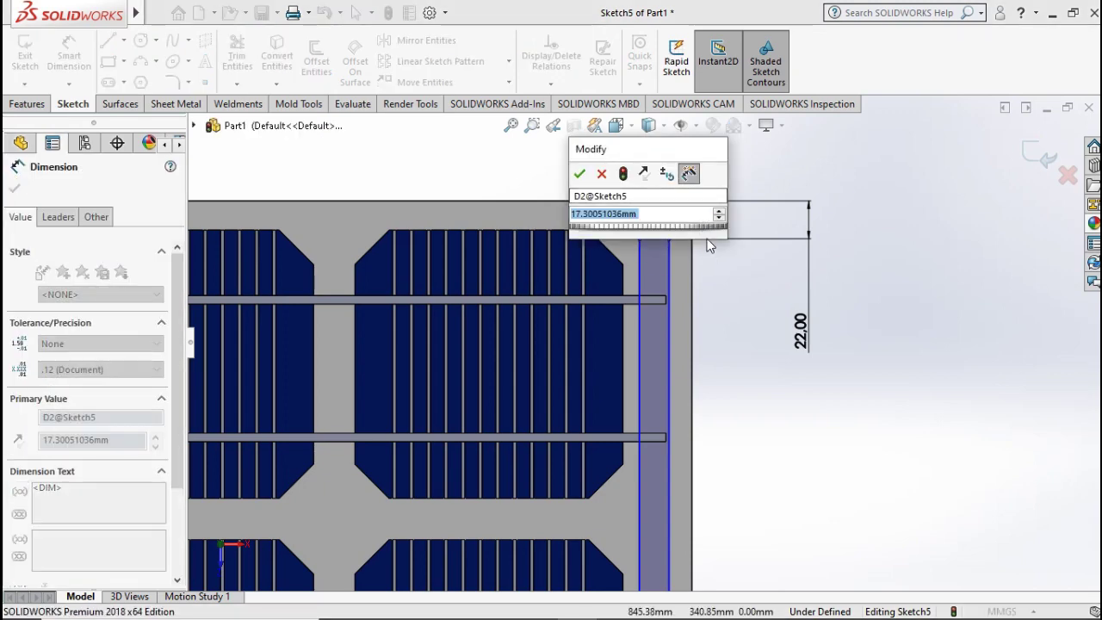
pyautogui.write('15')
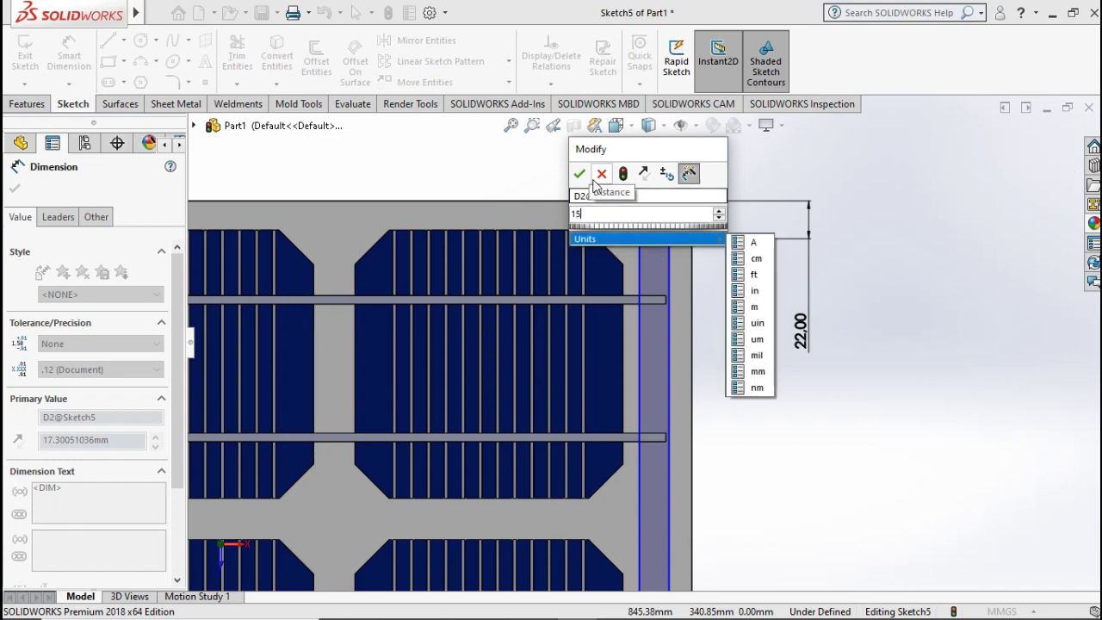
pyautogui.click(579, 175)
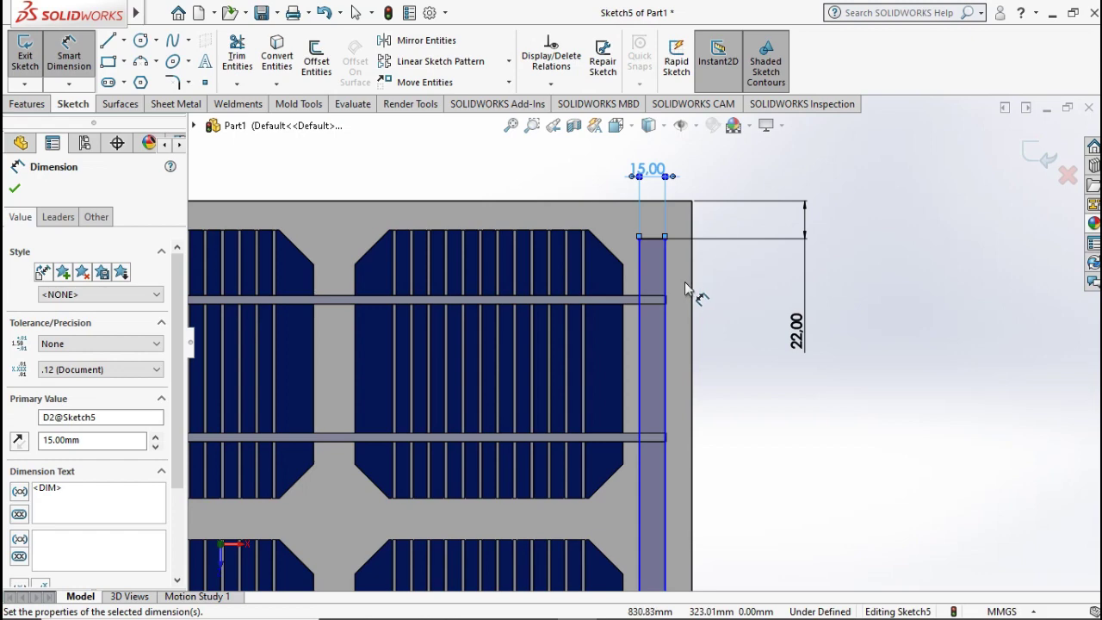
# - Dimension the rectangle's outer long side 16 mm from the plate's adjacent short edge
pyautogui.scroll(3, 708, 320)
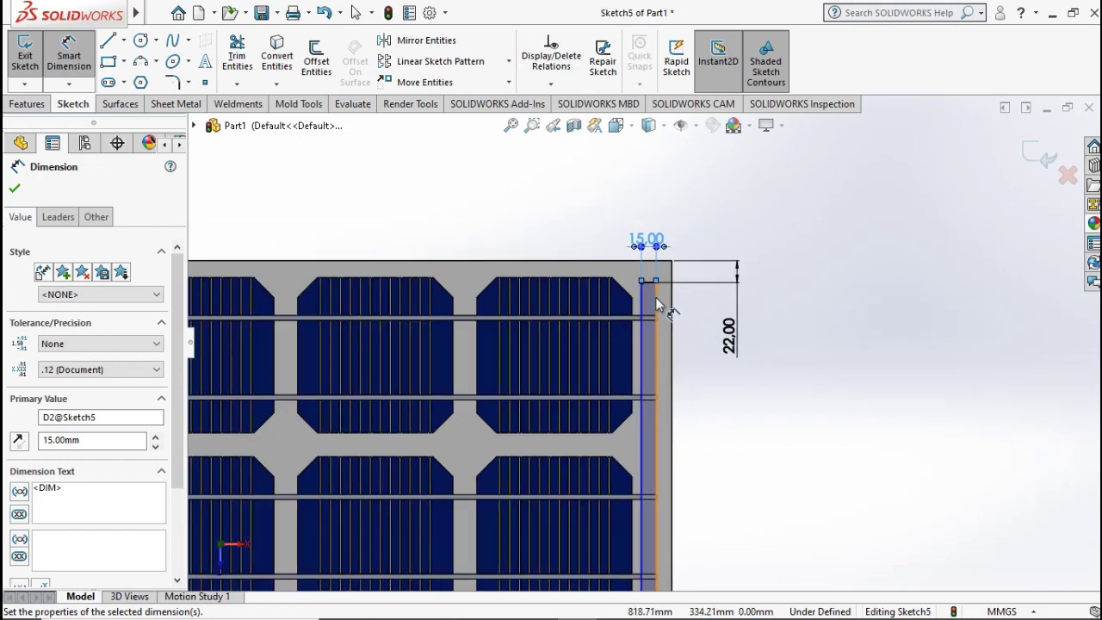
pyautogui.click(671, 307)
pyautogui.click(674, 307)
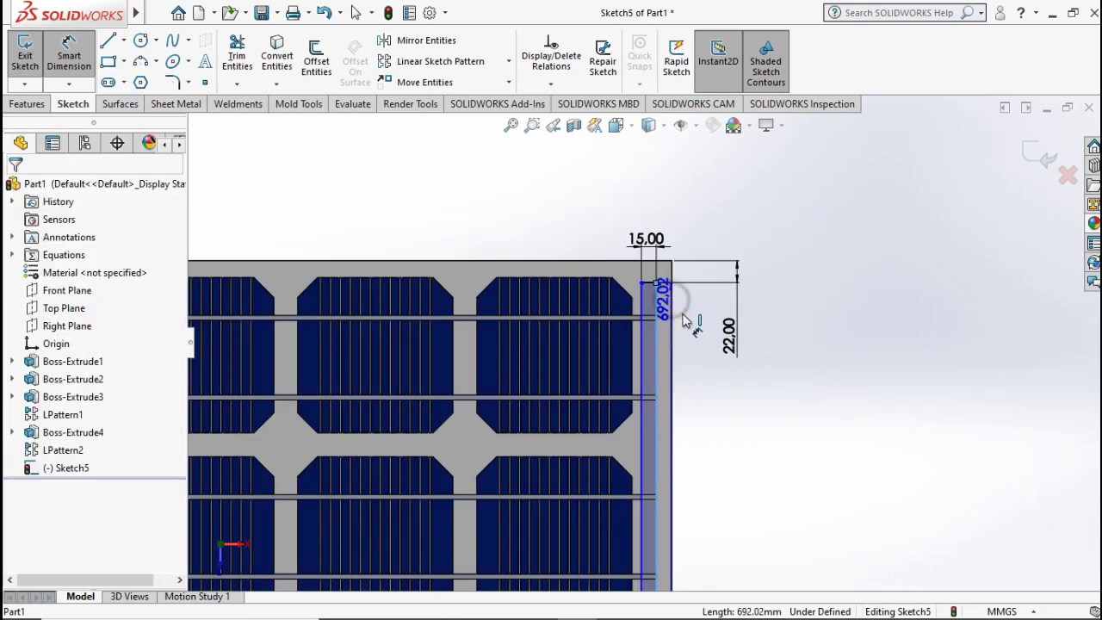
pyautogui.click(759, 399)
pyautogui.write('16')
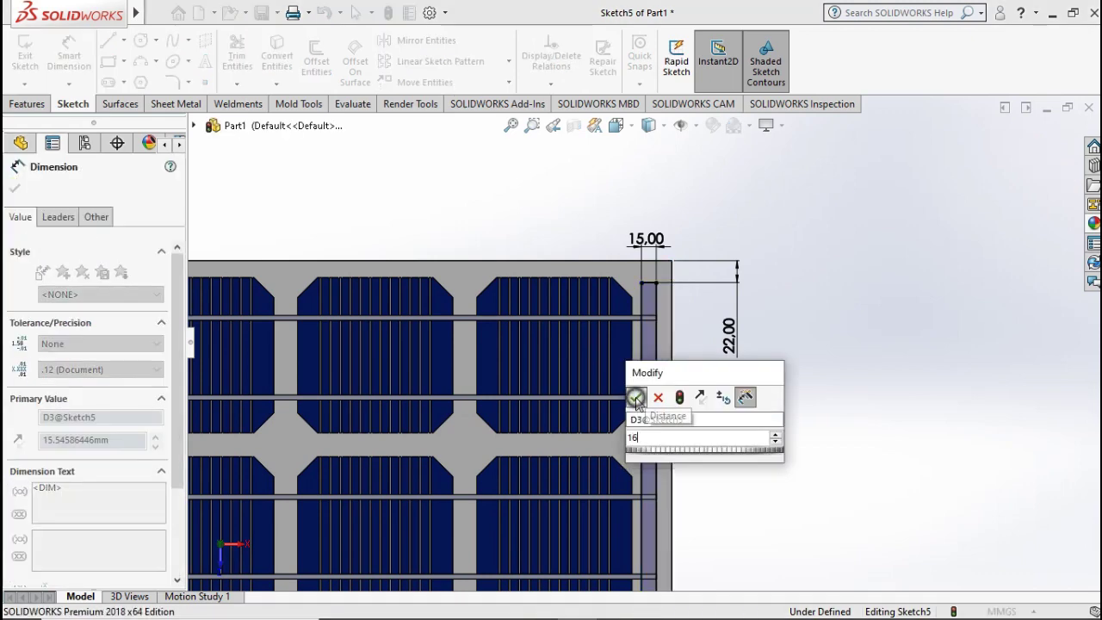
pyautogui.click(637, 399)
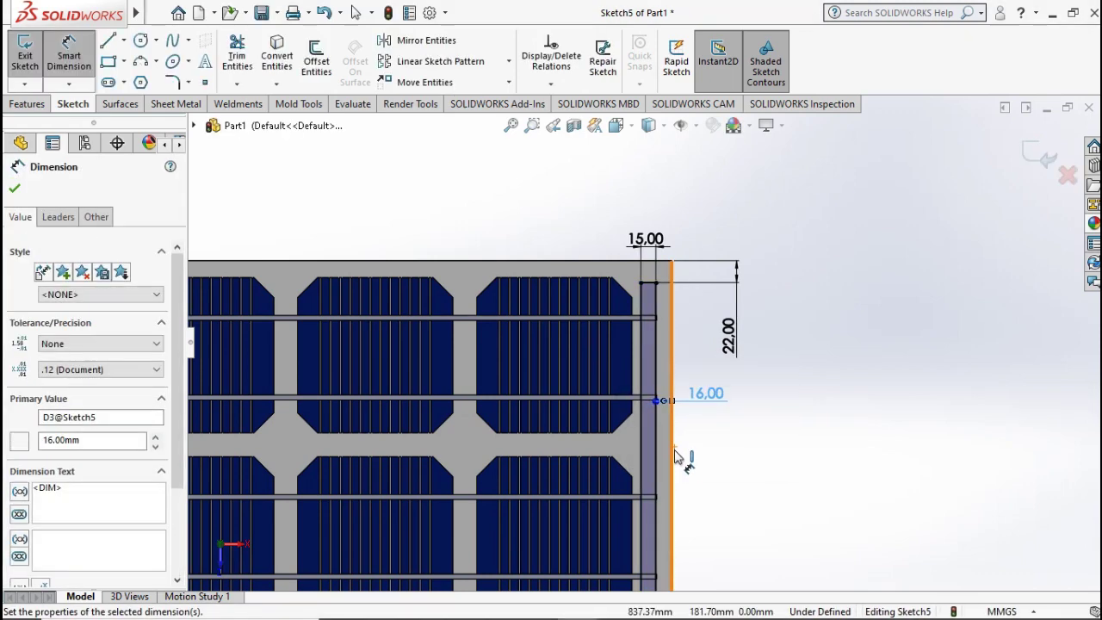
# - Dimension the rectangle's lower short side 22 mm from the plate's lower long edge and finish dimensioning
pyautogui.scroll(-5, 663, 464)
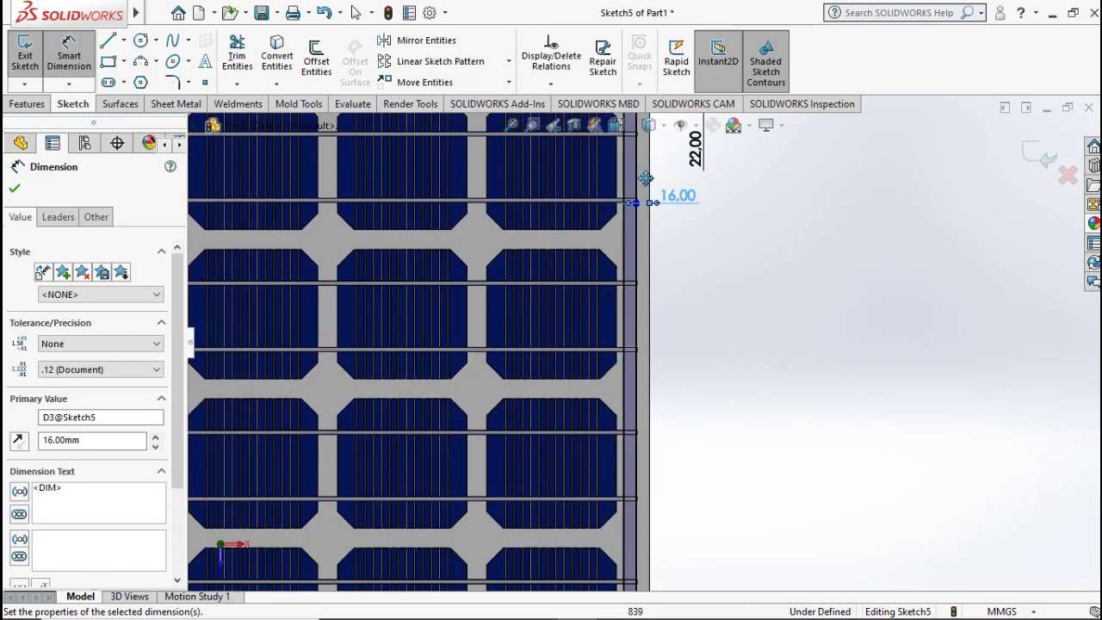
pyautogui.scroll(4, 650, 420)
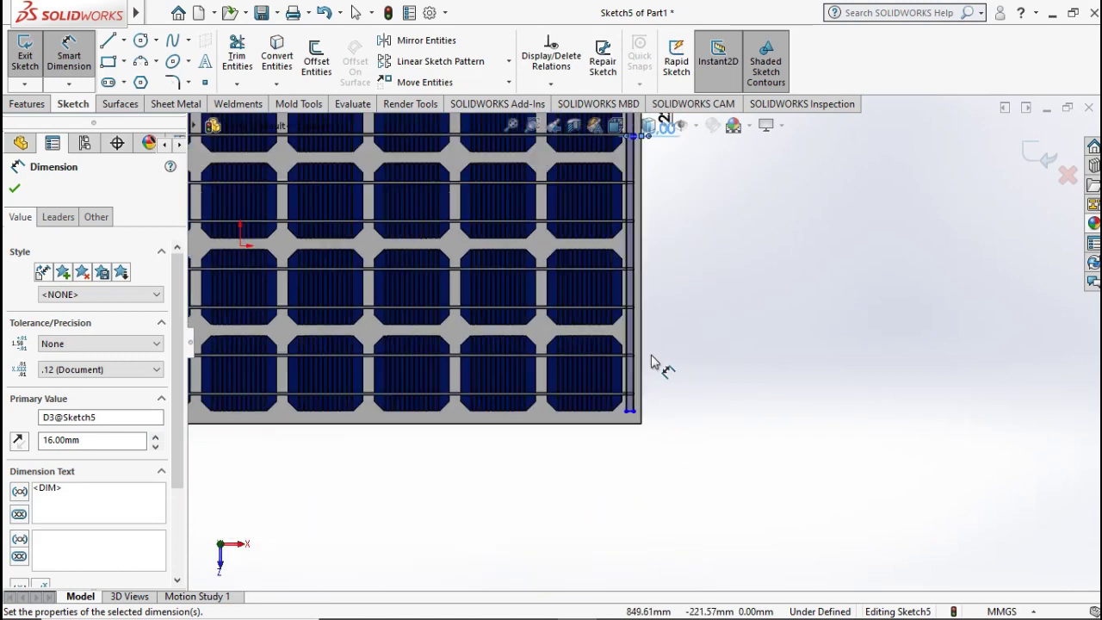
pyautogui.moveTo(655, 354); pyautogui.dragTo(652, 390, button='middle')
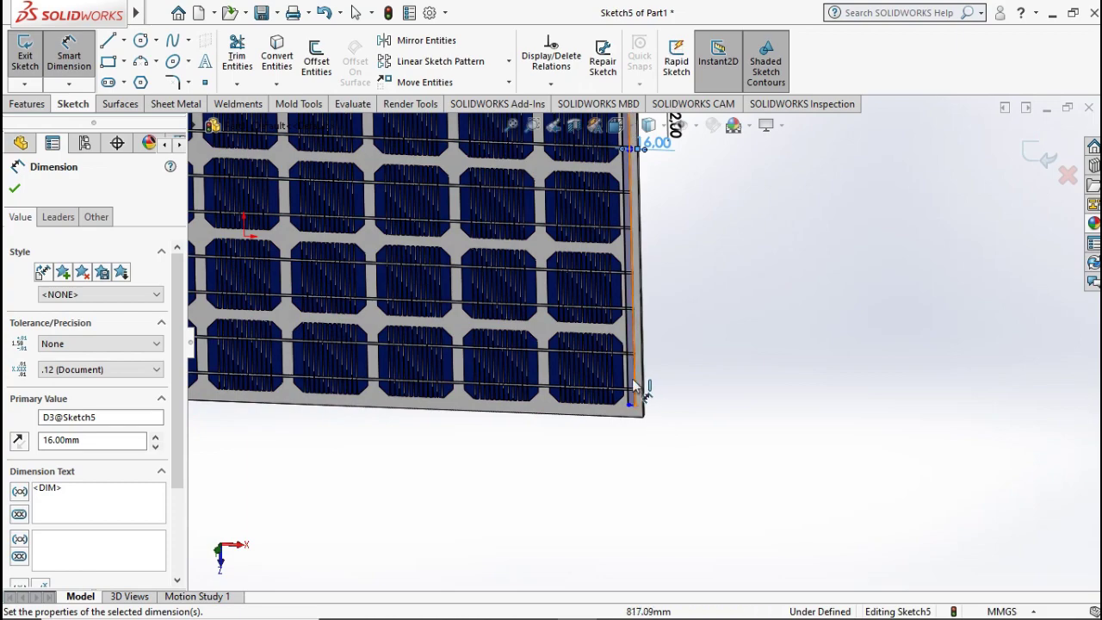
pyautogui.hotkey('ctrl', '8')
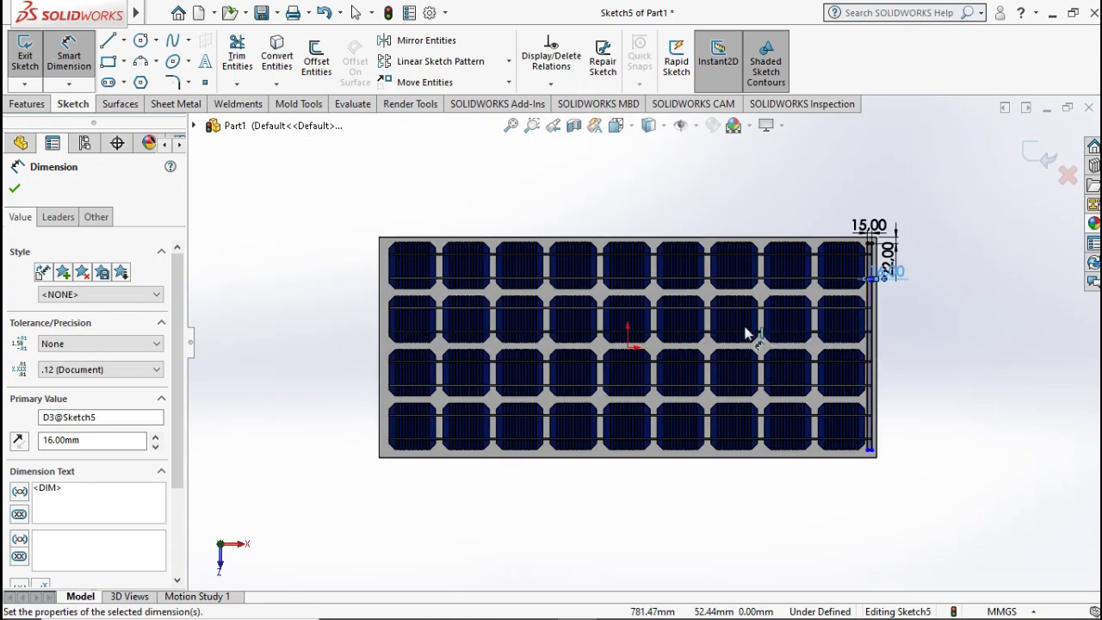
pyautogui.keyDown('ctrl'); pyautogui.moveTo(792, 325); pyautogui.dragTo(572, 315, button='middle'); pyautogui.keyUp('ctrl')
pyautogui.scroll(-5, 657, 374)
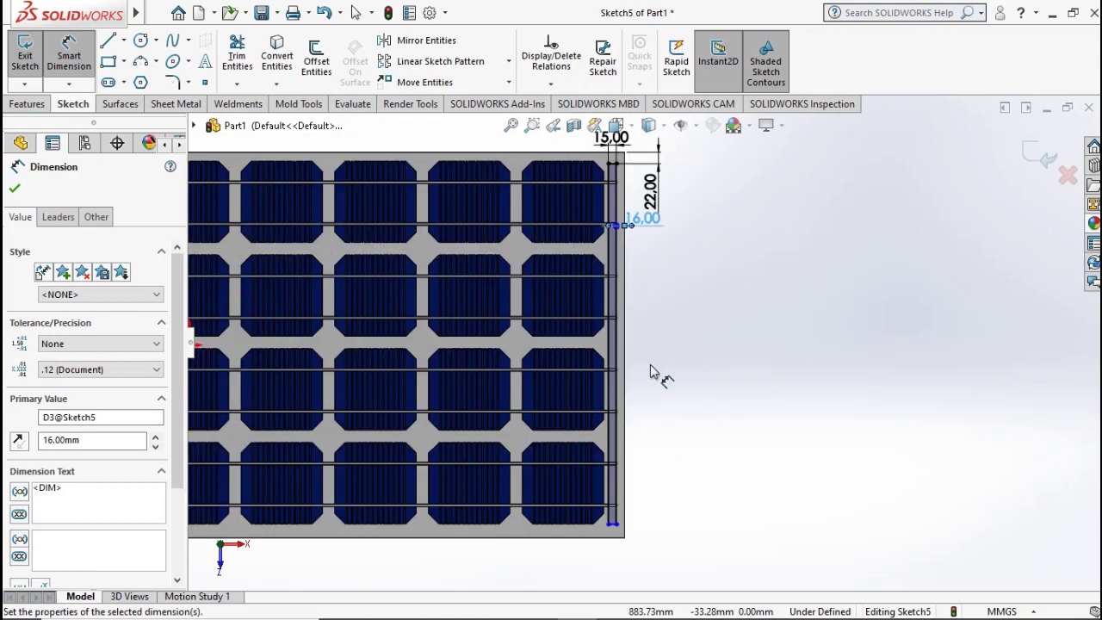
pyautogui.keyDown('ctrl'); pyautogui.moveTo(619, 443); pyautogui.dragTo(641, 341, button='middle'); pyautogui.keyUp('ctrl')
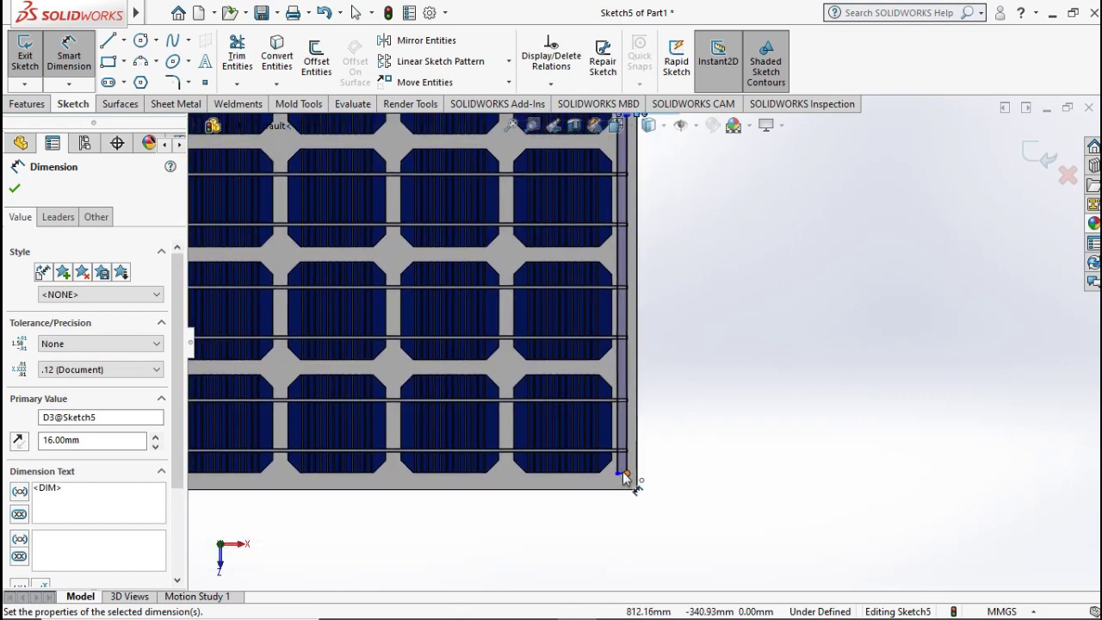
pyautogui.scroll(-2, 627, 480)
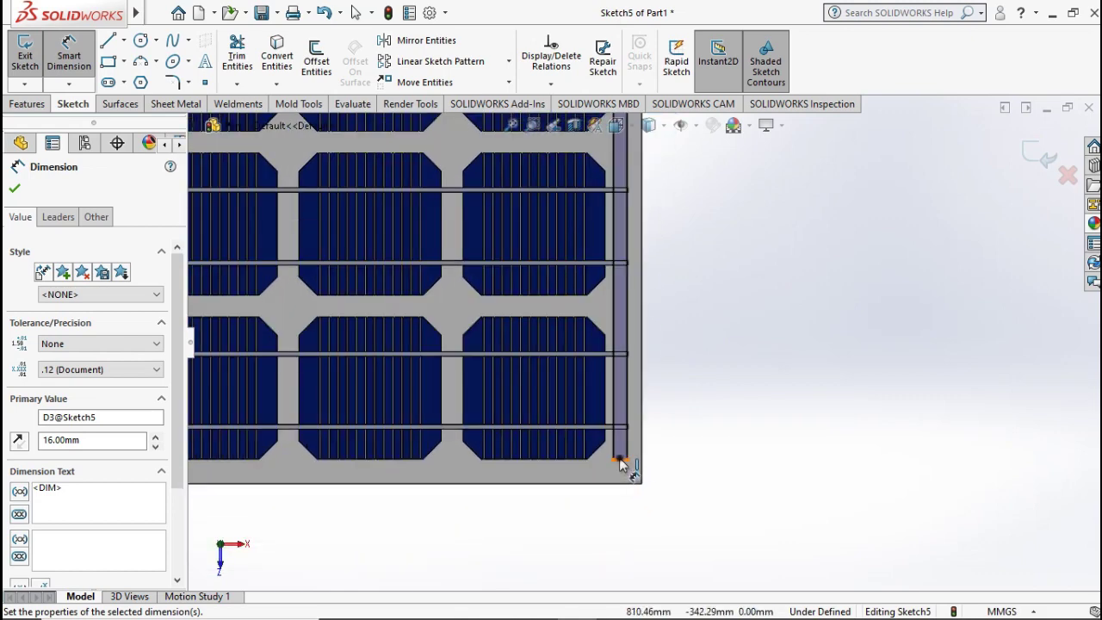
pyautogui.click(622, 460)
pyautogui.click(620, 484)
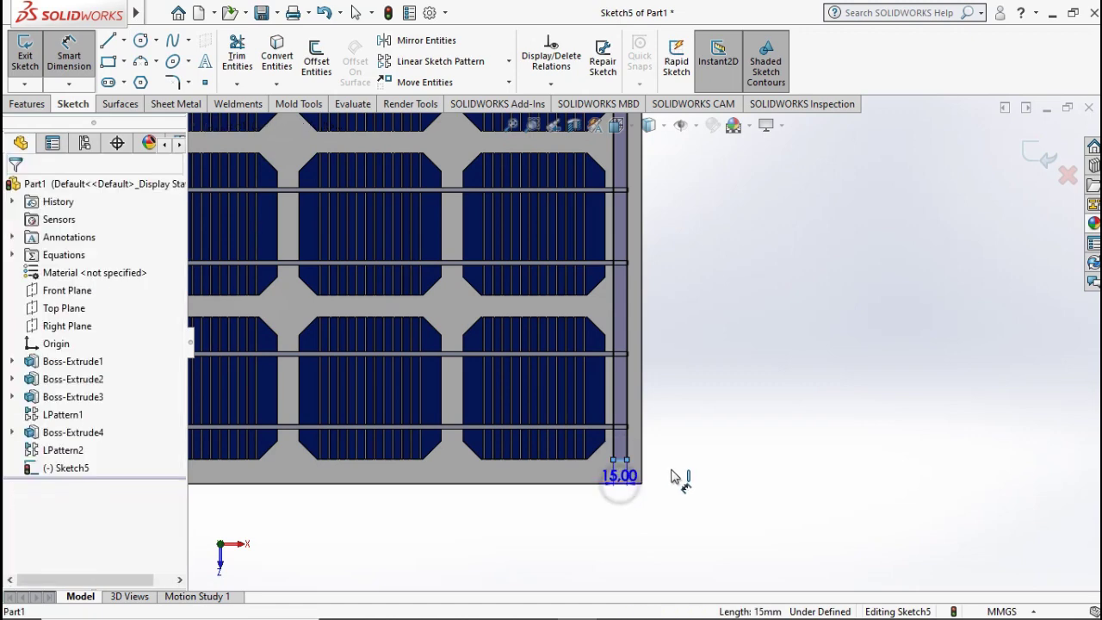
pyautogui.click(676, 522)
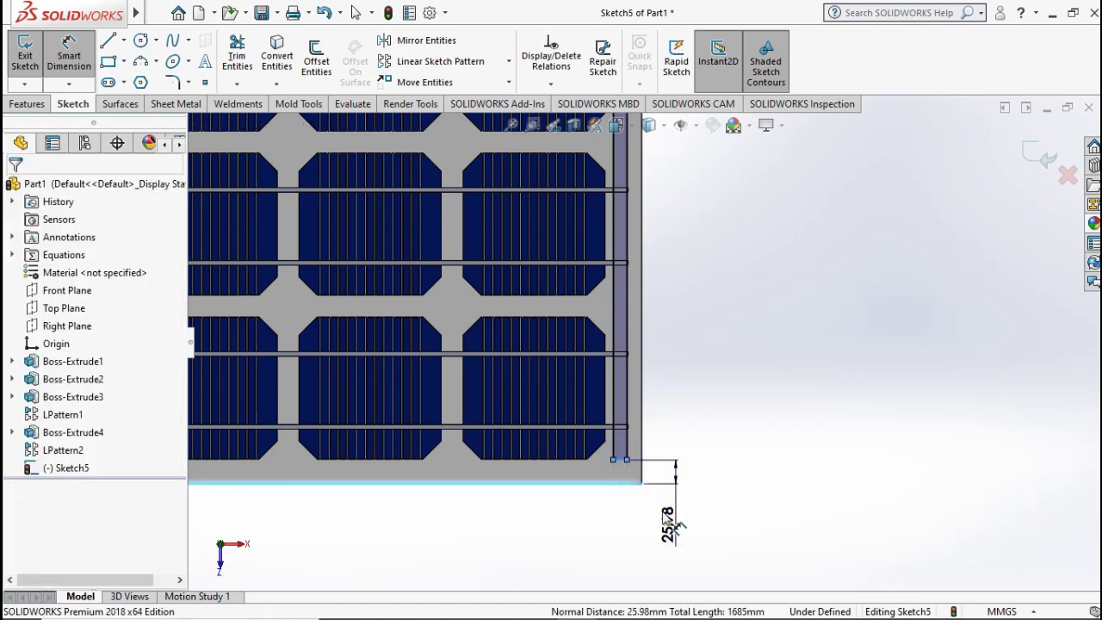
pyautogui.write('22')
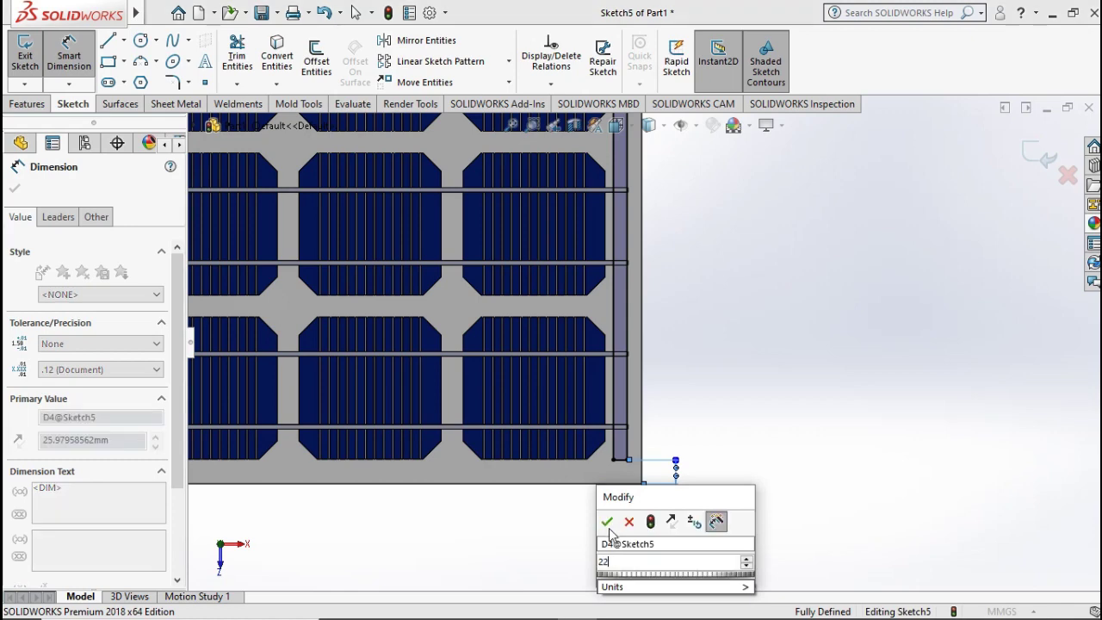
pyautogui.click(607, 521)
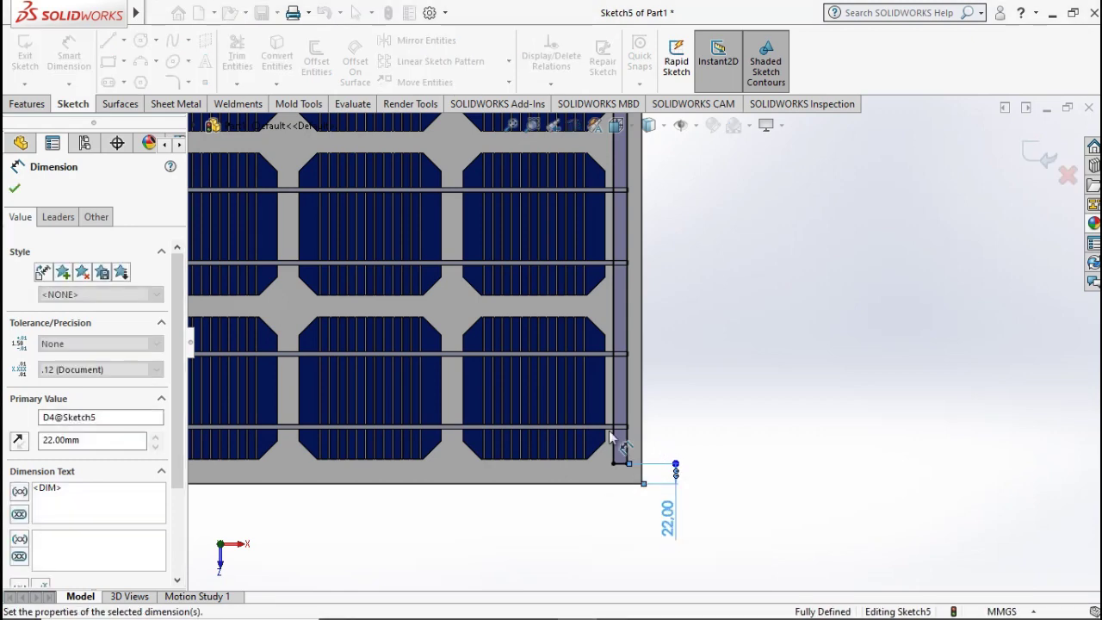
pyautogui.click(15, 187)
# - Extrude the narrow end-strip rectangle 1.8 mm up from the plate
pyautogui.click(26, 104)
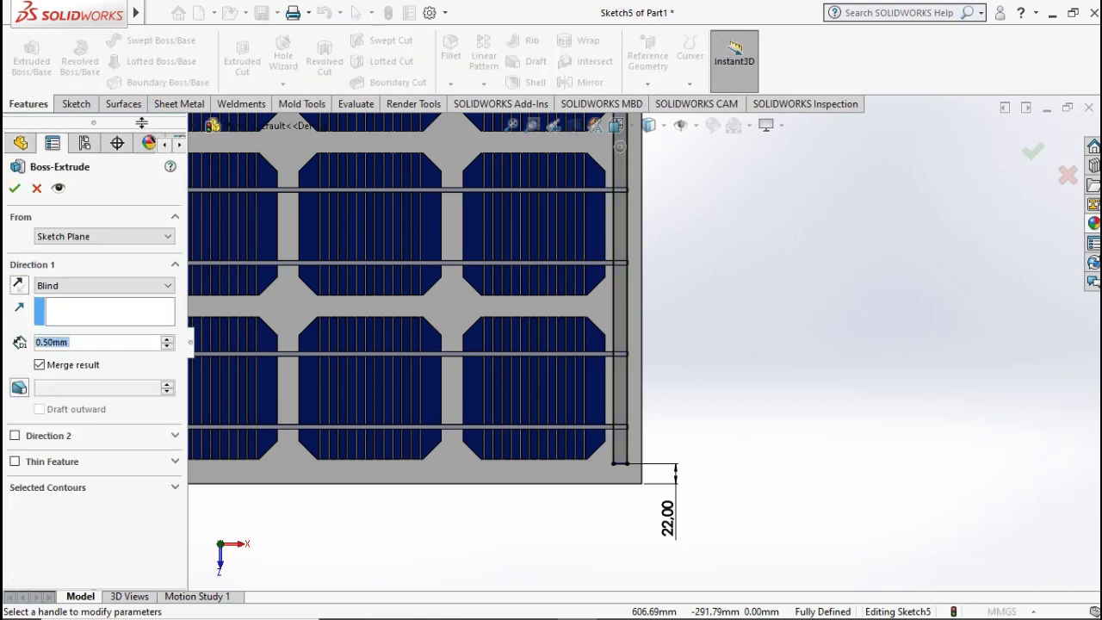
pyautogui.click(754, 308)
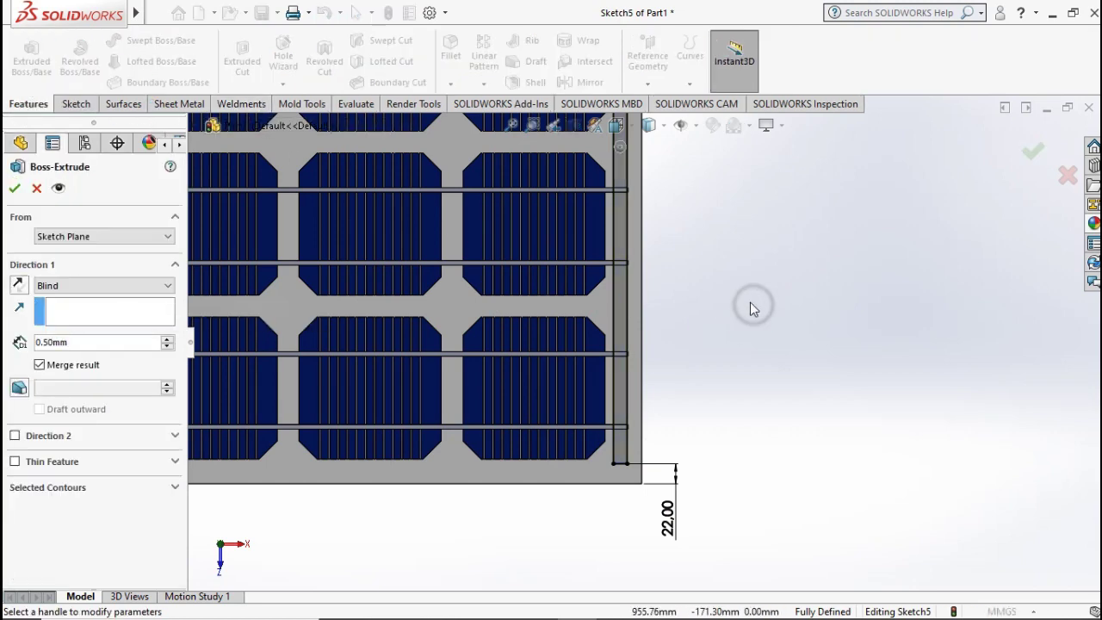
pyautogui.hotkey('ctrl', '7')
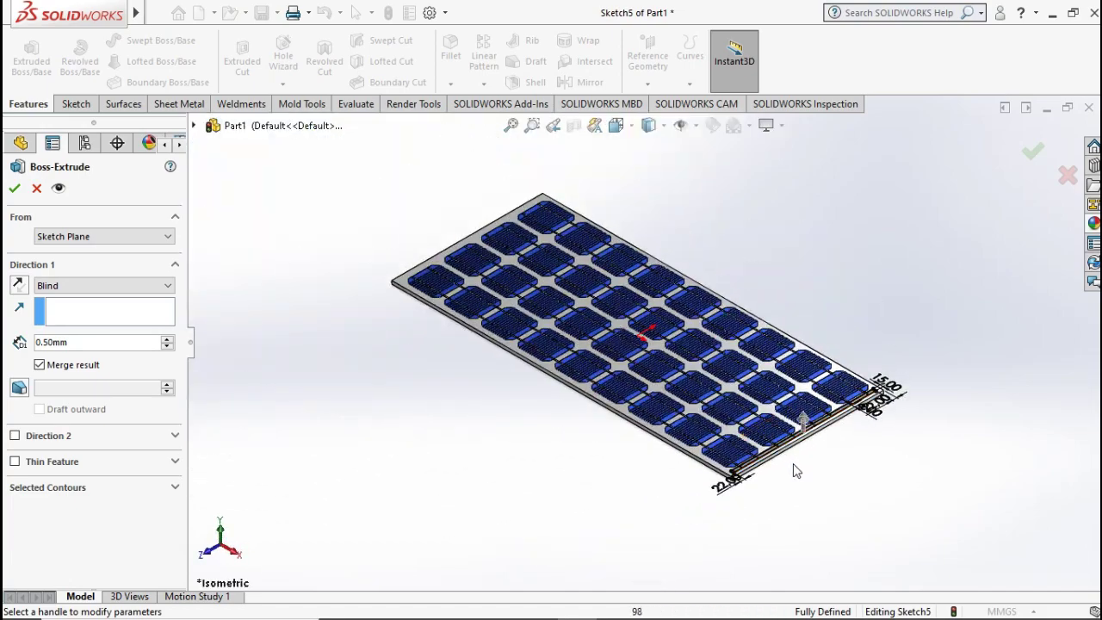
pyautogui.scroll(-3, 795, 471)
pyautogui.scroll(-1, 737, 405)
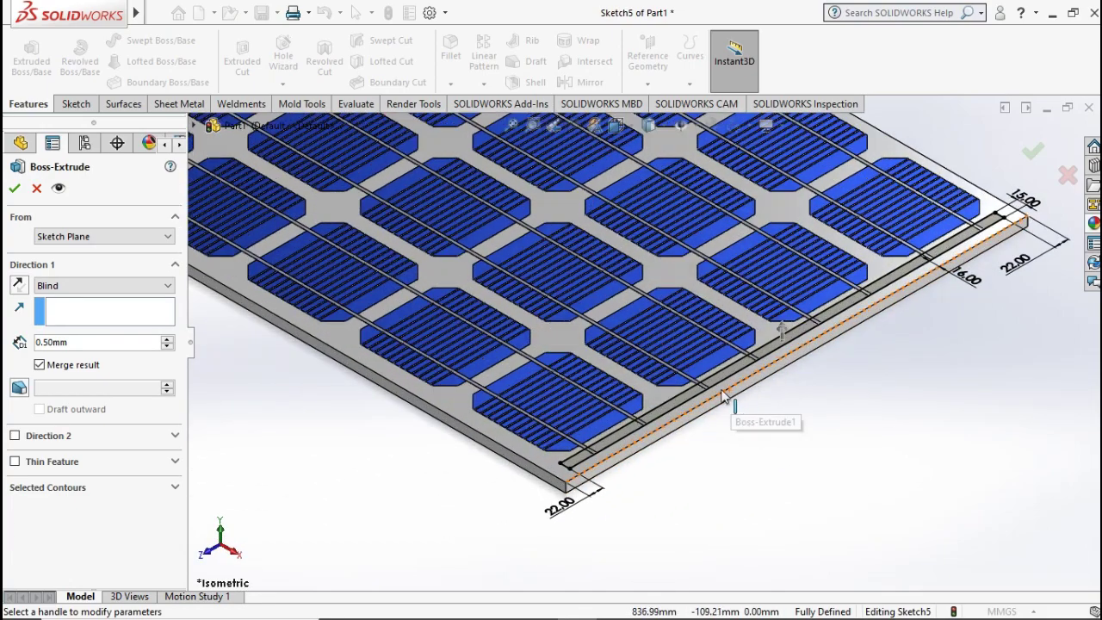
pyautogui.scroll(-2, 732, 398)
pyautogui.click(79, 343)
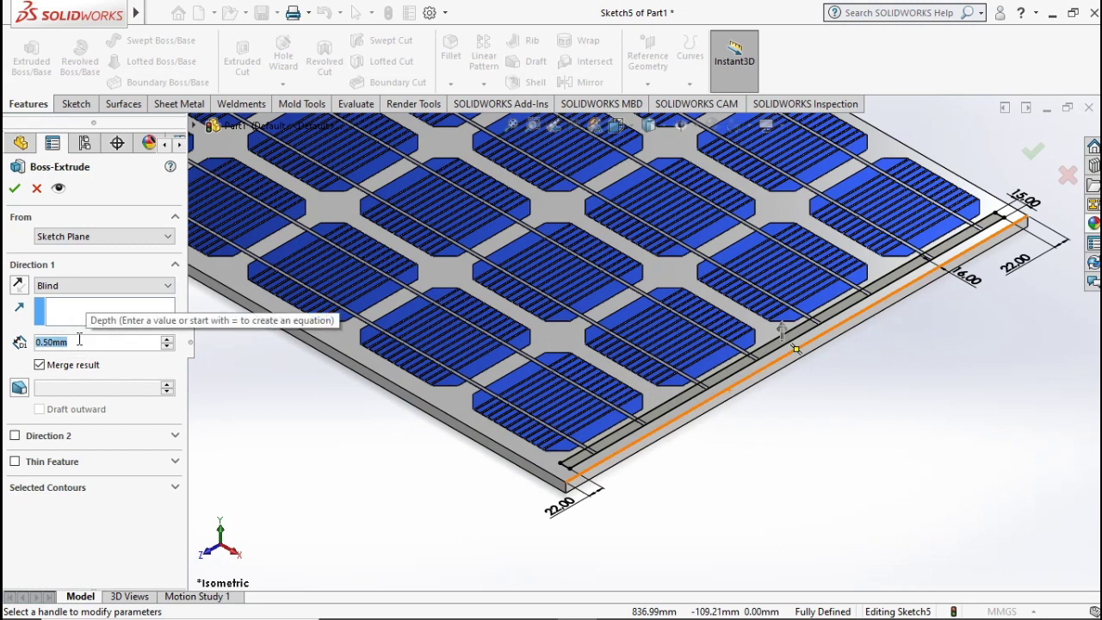
pyautogui.write('1.8')
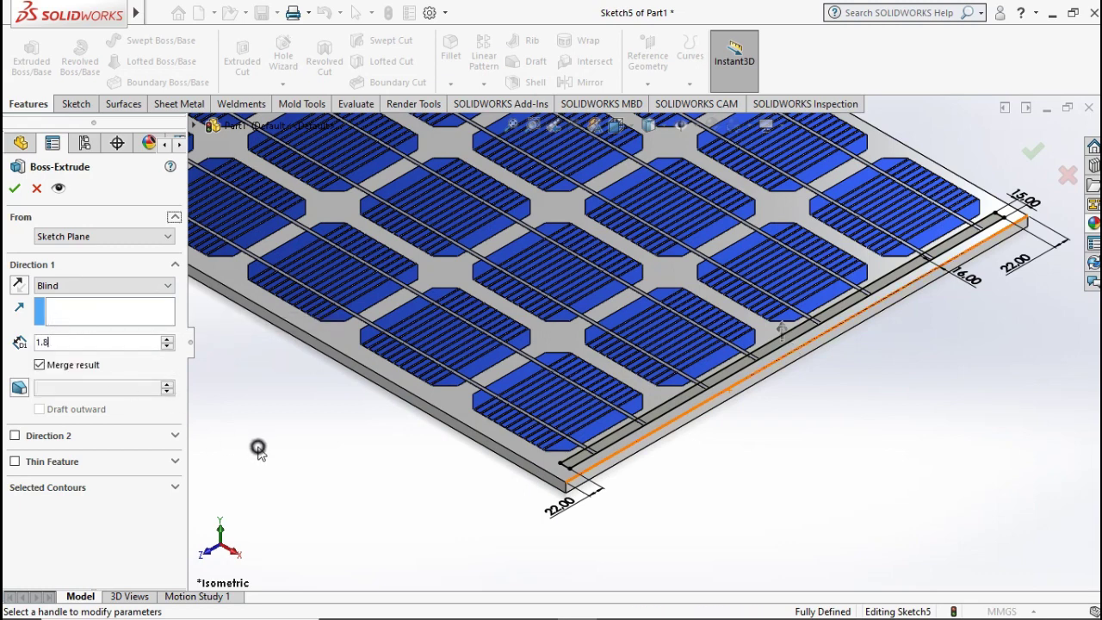
pyautogui.press('Return')
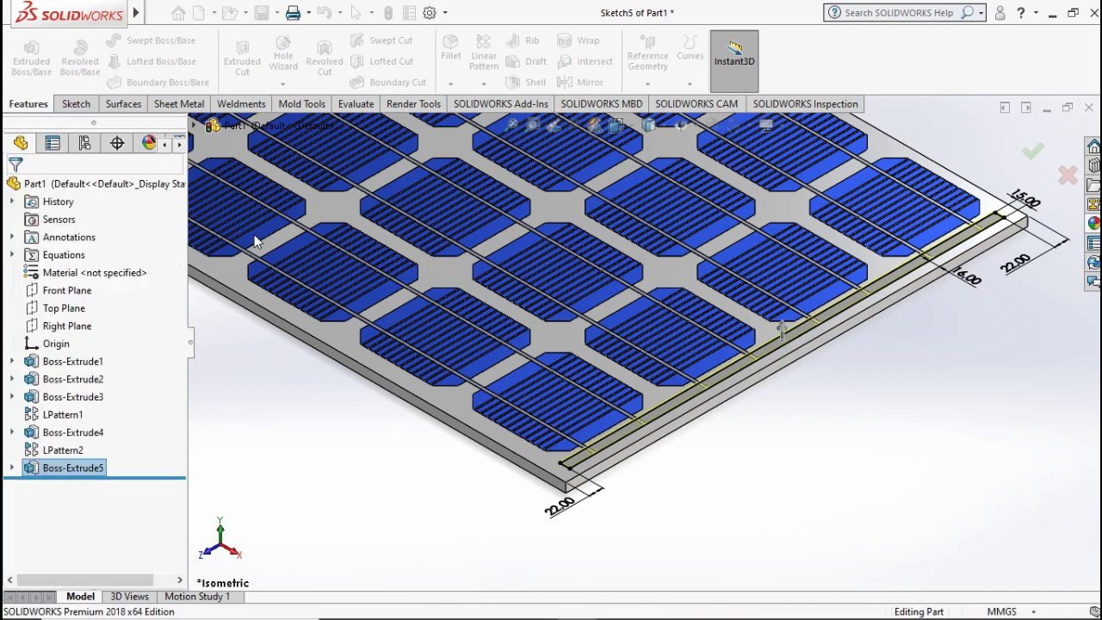
pyautogui.click(292, 417)
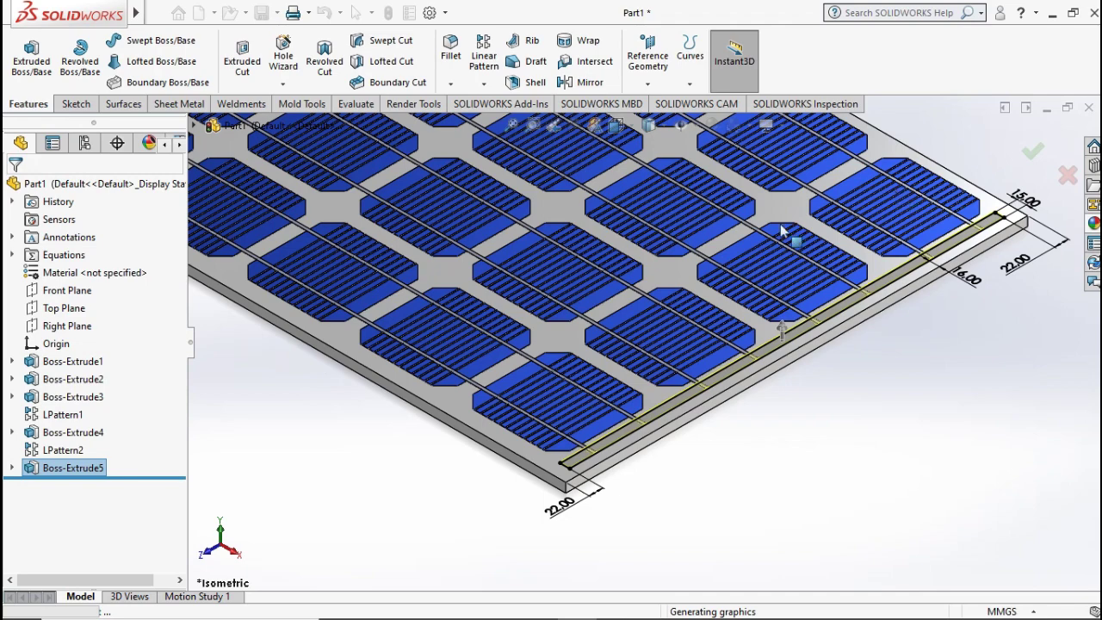
pyautogui.click(402, 383)
pyautogui.scroll(1, 402, 384)
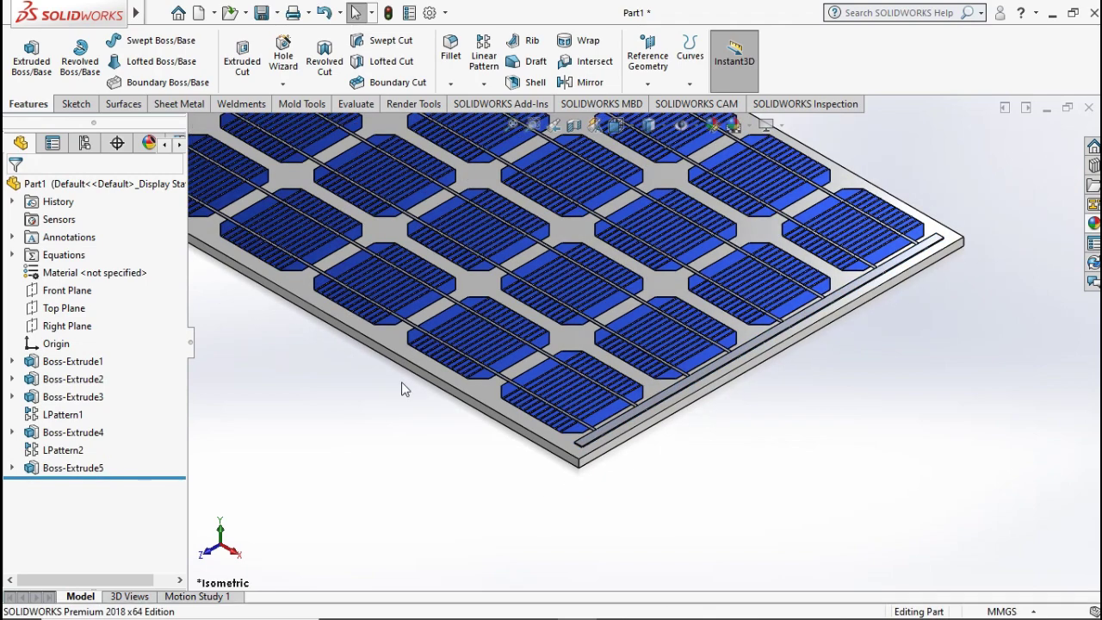
# - Apply the polished silver appearance to the raised strips, the cross bars, both of their linear patterns and the end strip
pyautogui.keyDown('ctrl'); pyautogui.moveTo(461, 278); pyautogui.dragTo(575, 437, button='middle'); pyautogui.keyUp('ctrl')
pyautogui.keyDown('ctrl'); pyautogui.moveTo(492, 369); pyautogui.dragTo(572, 395, button='middle'); pyautogui.keyUp('ctrl')
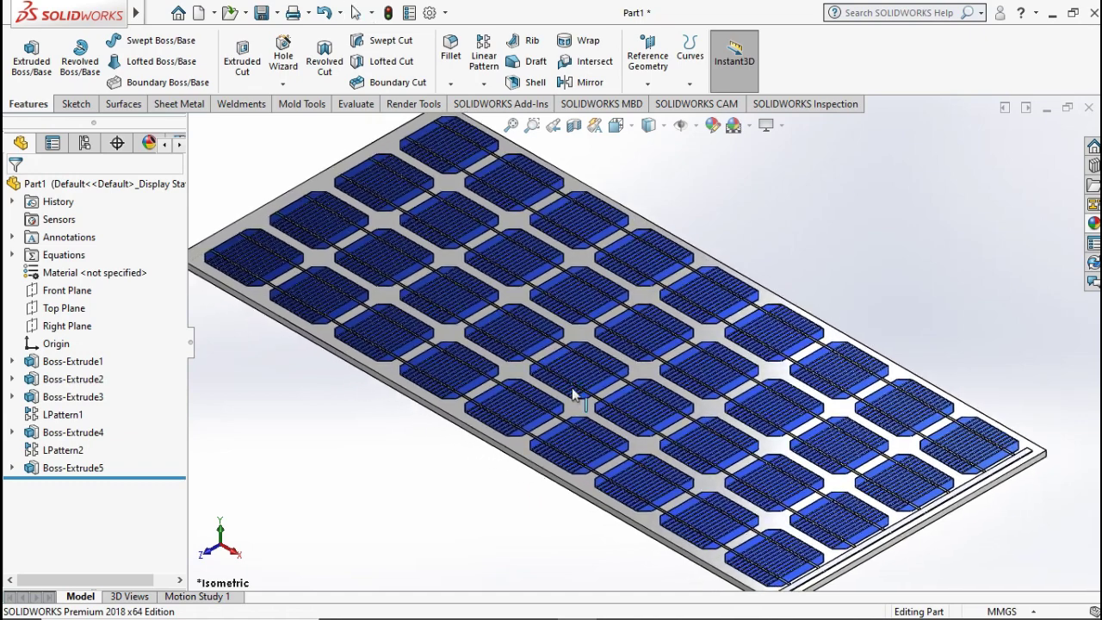
pyautogui.click(80, 397)
pyautogui.keyDown('ctrl'); pyautogui.click(69, 415); pyautogui.keyUp('ctrl')
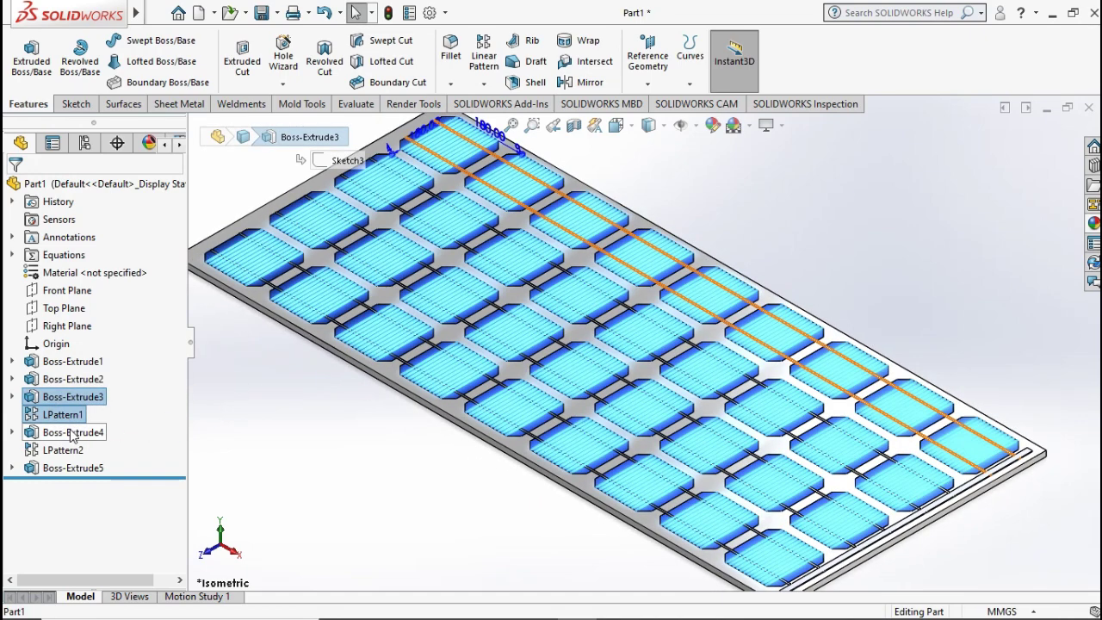
pyautogui.keyDown('ctrl'); pyautogui.click(72, 432); pyautogui.keyUp('ctrl')
pyautogui.keyDown('ctrl'); pyautogui.click(66, 449); pyautogui.keyUp('ctrl')
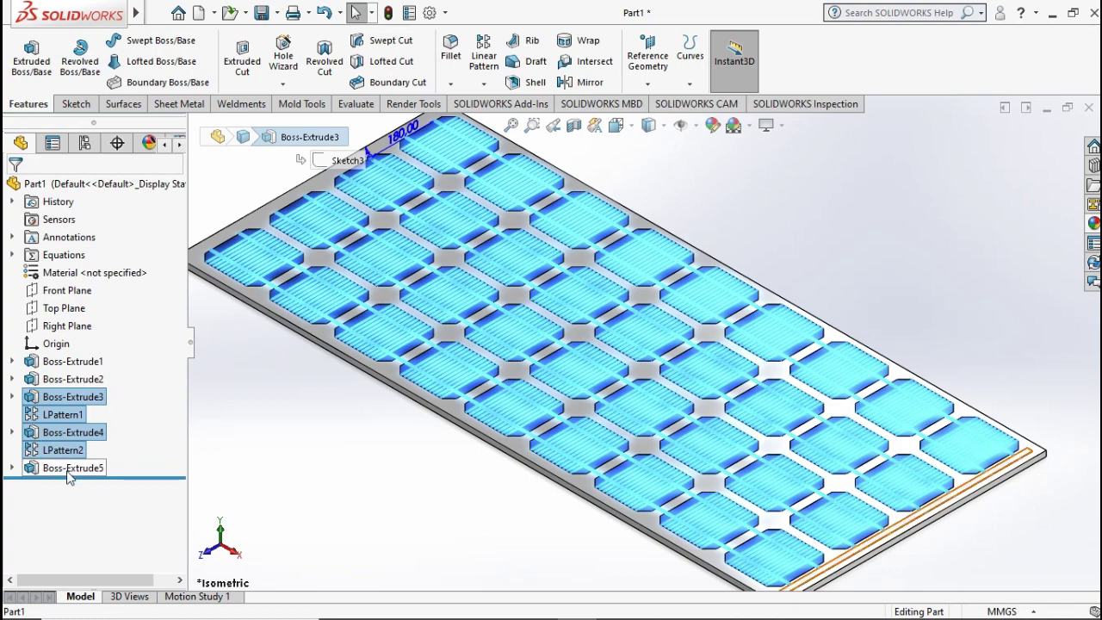
pyautogui.keyDown('ctrl'); pyautogui.click(69, 471); pyautogui.keyUp('ctrl')
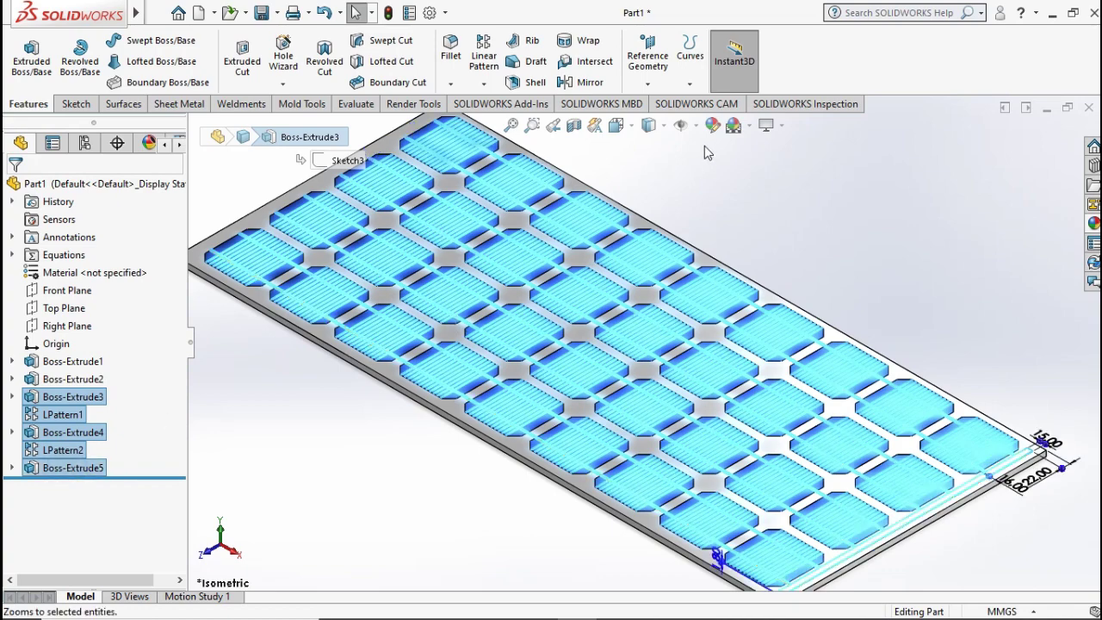
pyautogui.click(712, 129)
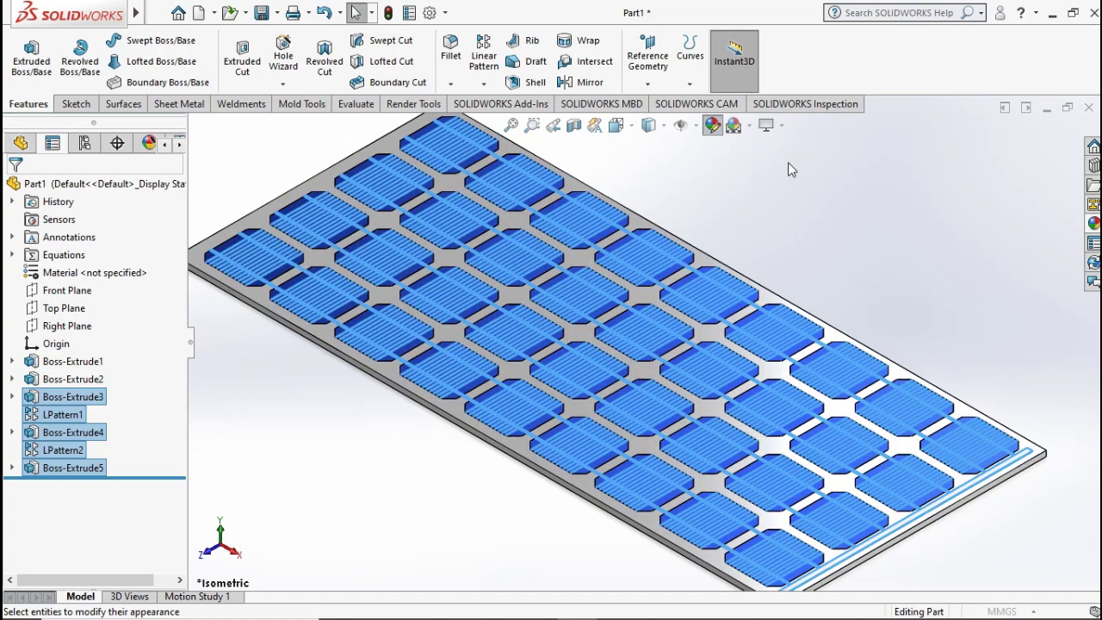
pyautogui.click(890, 209)
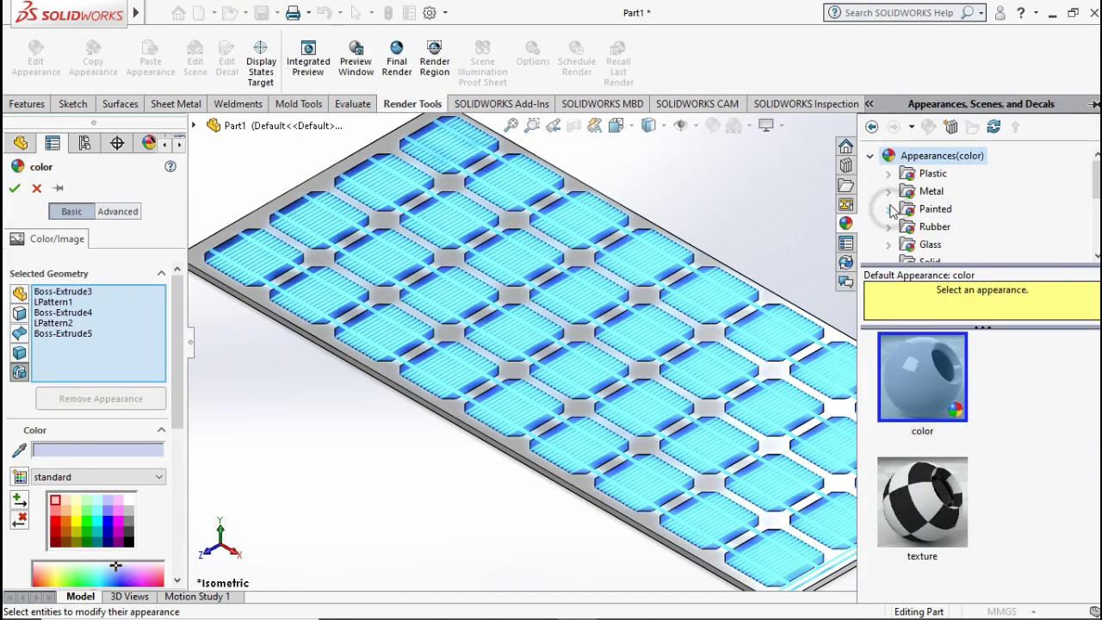
pyautogui.click(889, 193)
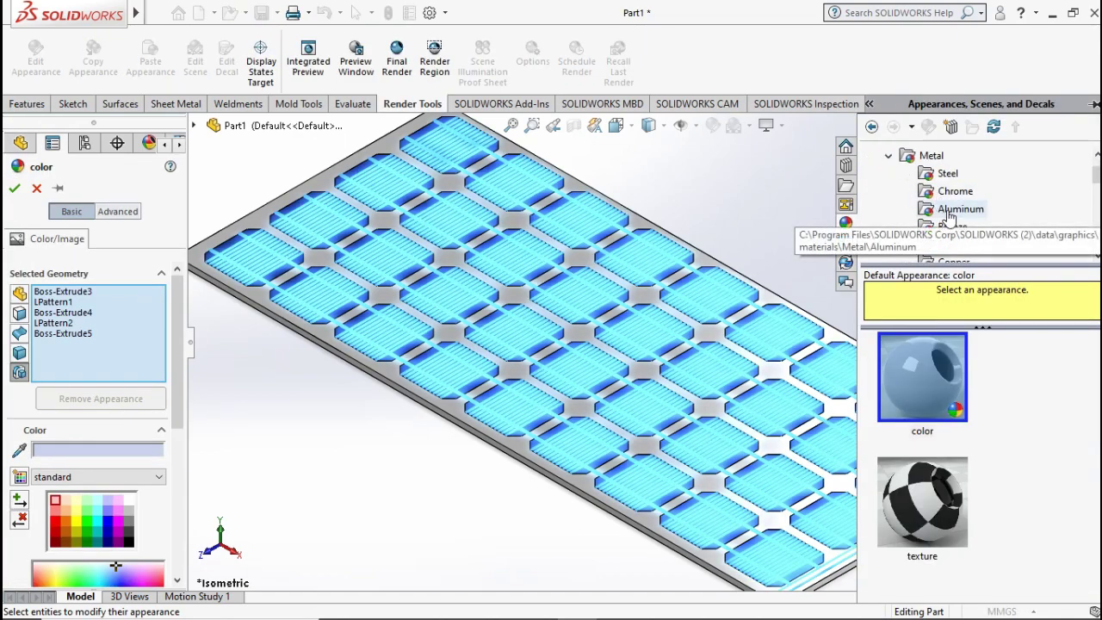
pyautogui.moveTo(1095, 181); pyautogui.dragTo(1095, 210)
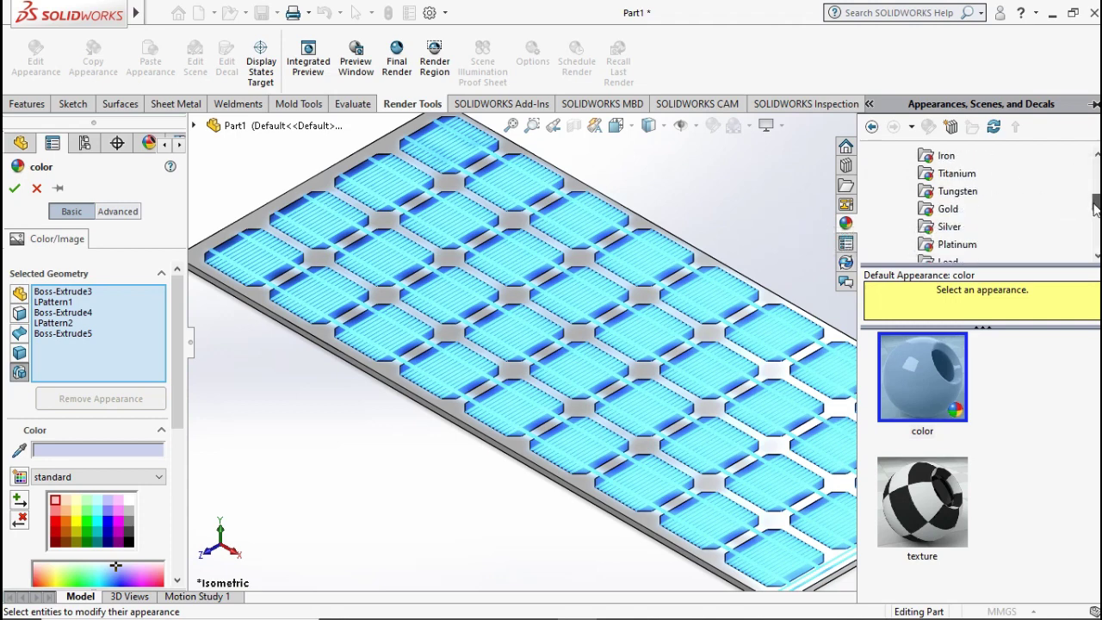
pyautogui.click(949, 226)
pyautogui.click(924, 376)
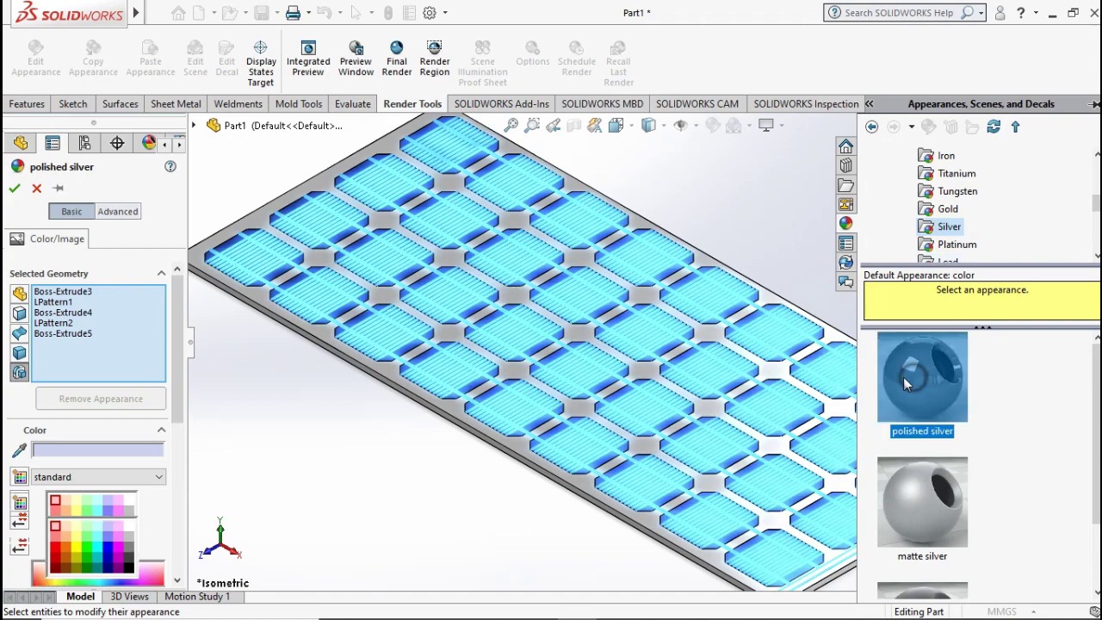
pyautogui.click(14, 191)
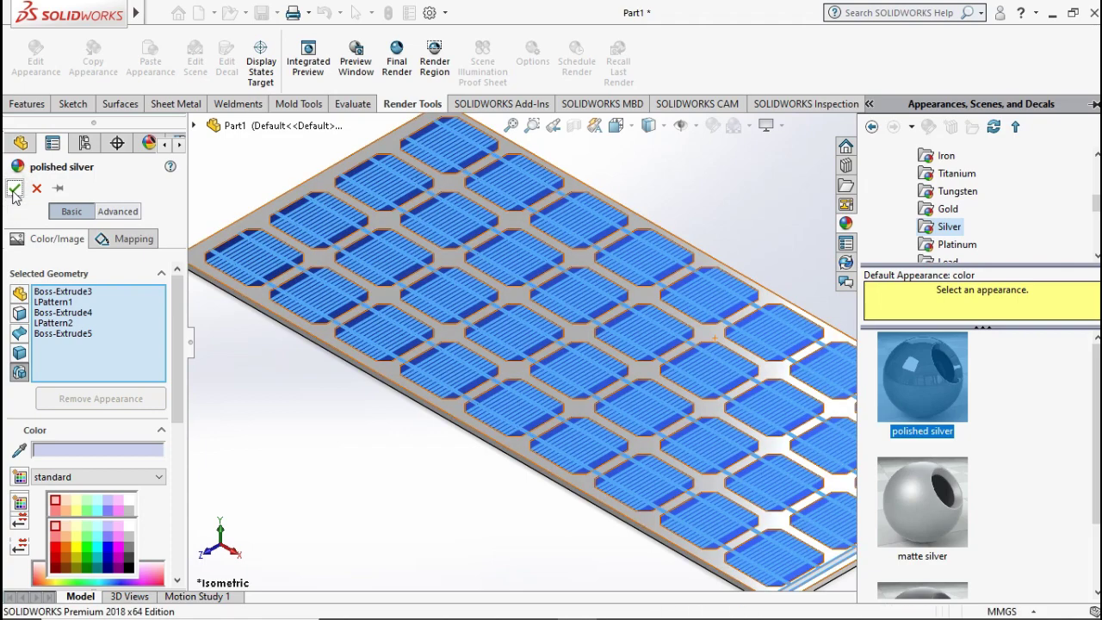
pyautogui.click(14, 192)
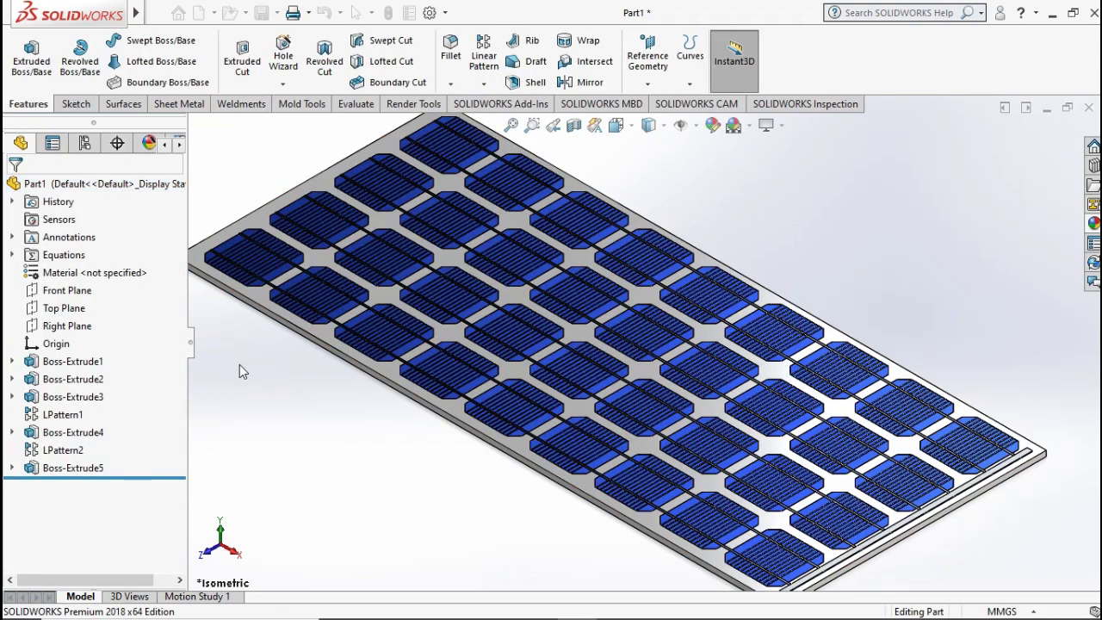
# - Start a sketch on the end strip's top face and draw a corner rectangle covering the whole plate outline
pyautogui.press('f')
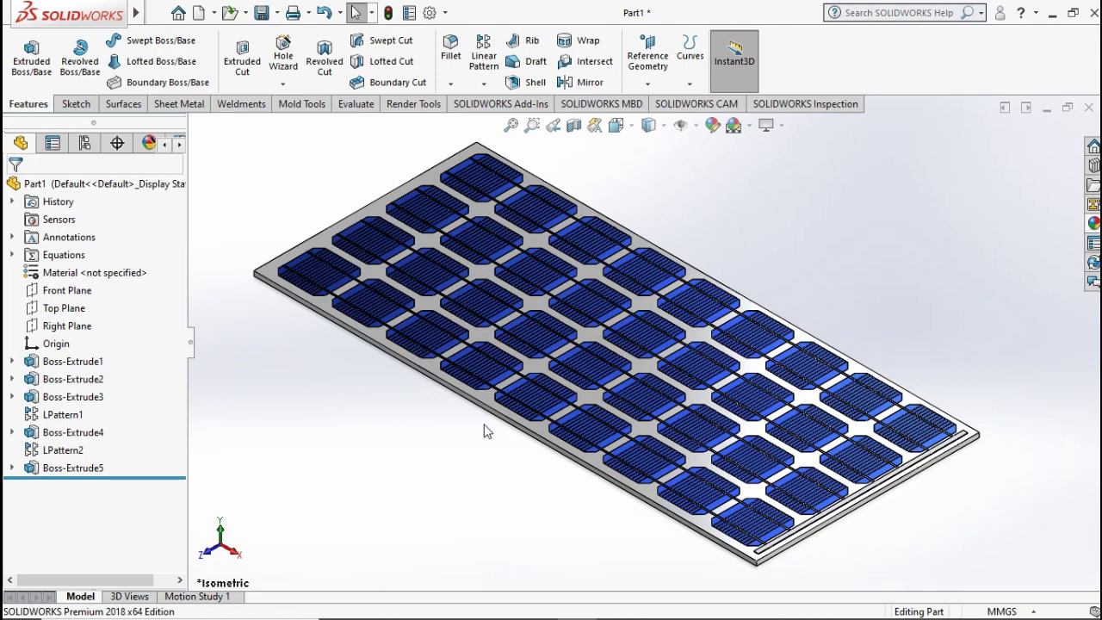
pyautogui.scroll(-5, 861, 504)
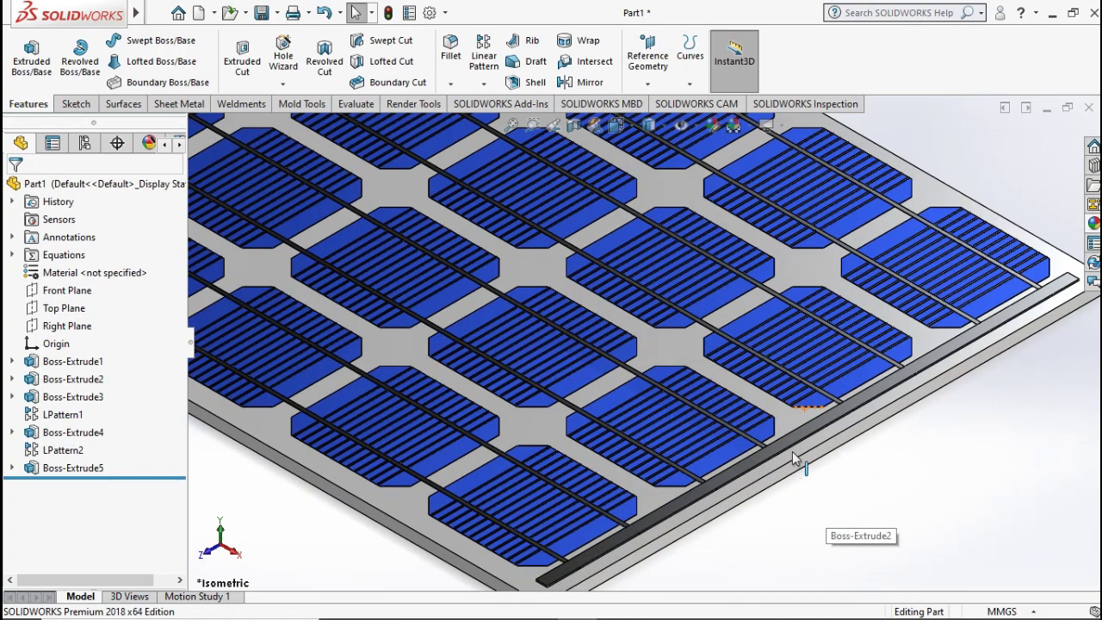
pyautogui.click(794, 436)
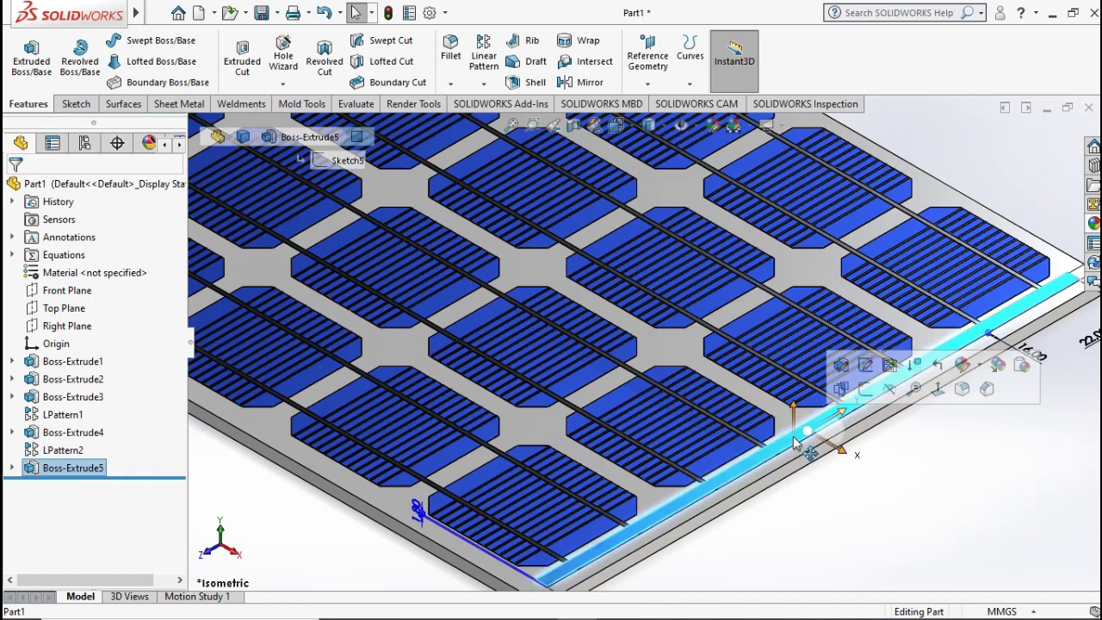
pyautogui.click(864, 389)
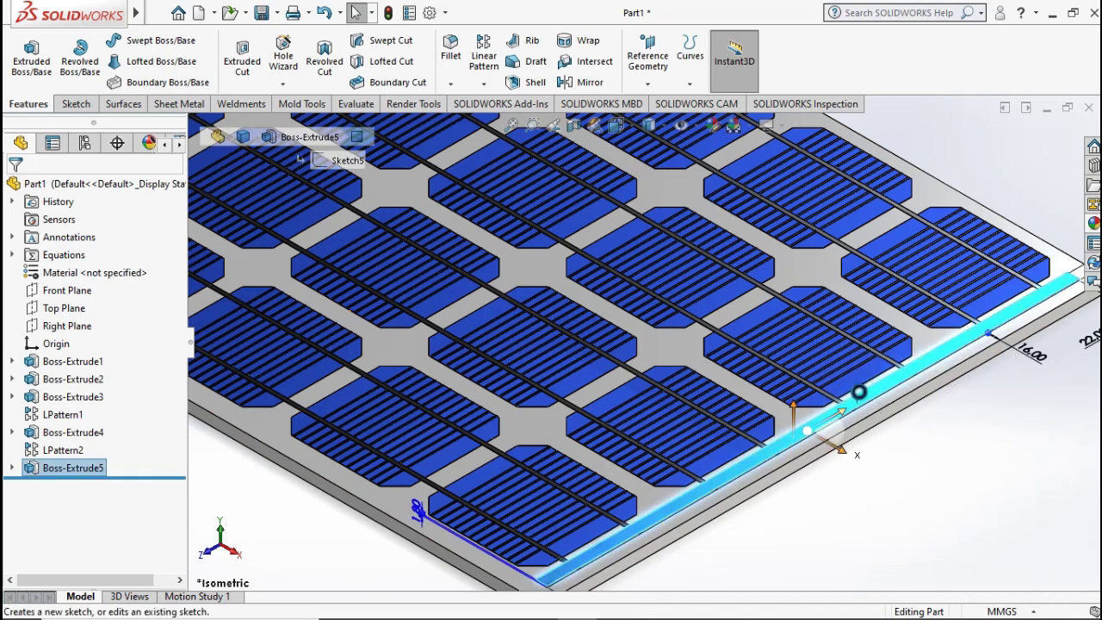
pyautogui.click(875, 489)
pyautogui.press('f')
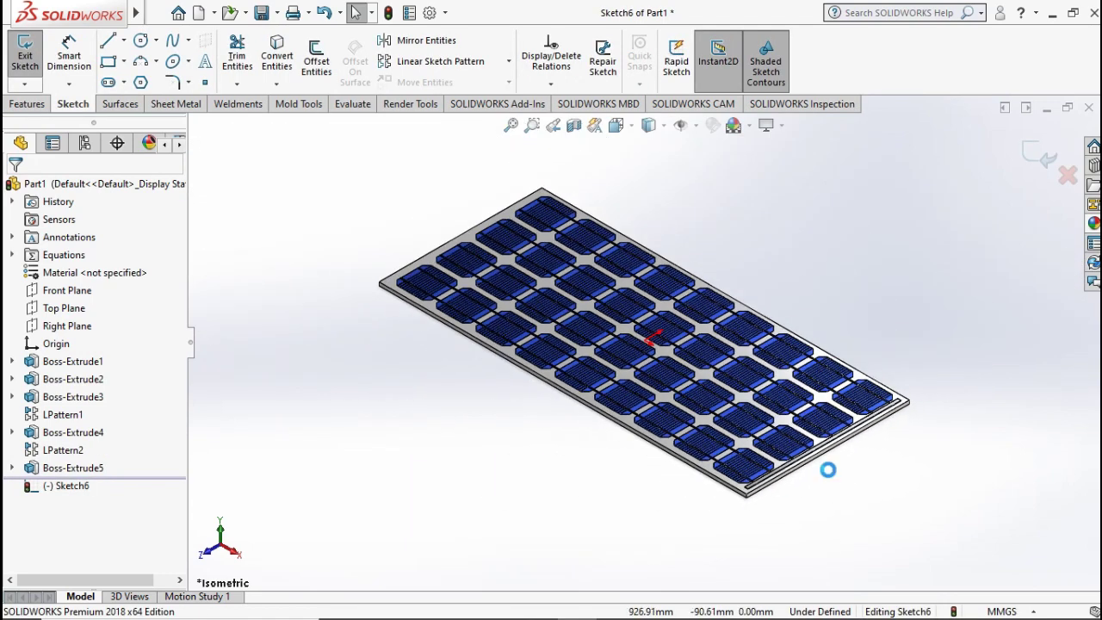
pyautogui.hotkey('ctrl', '8')
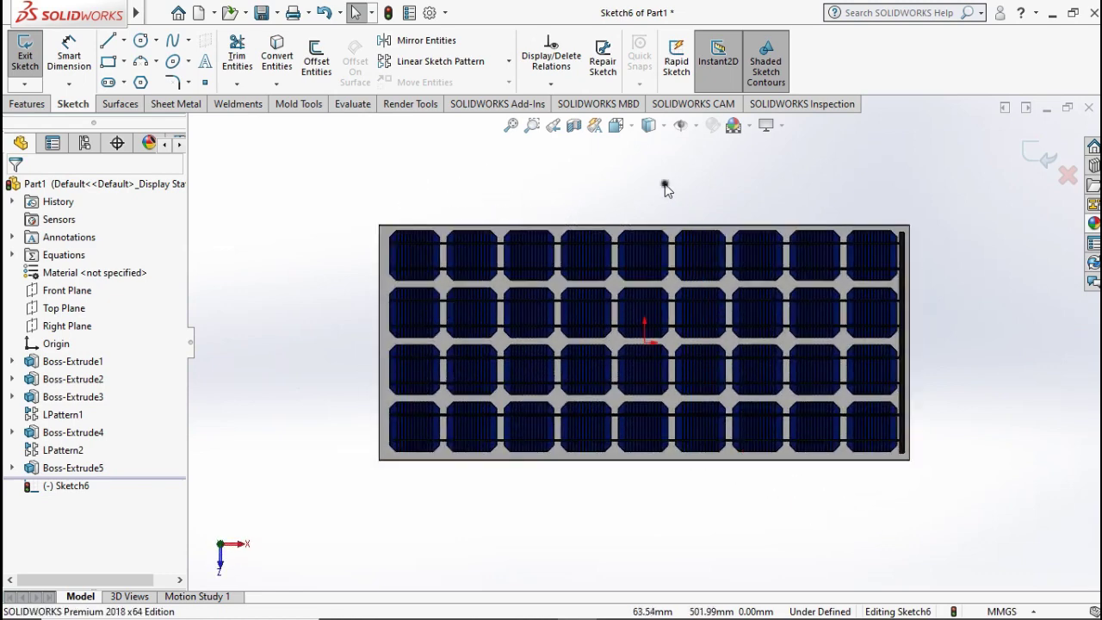
pyautogui.click(108, 61)
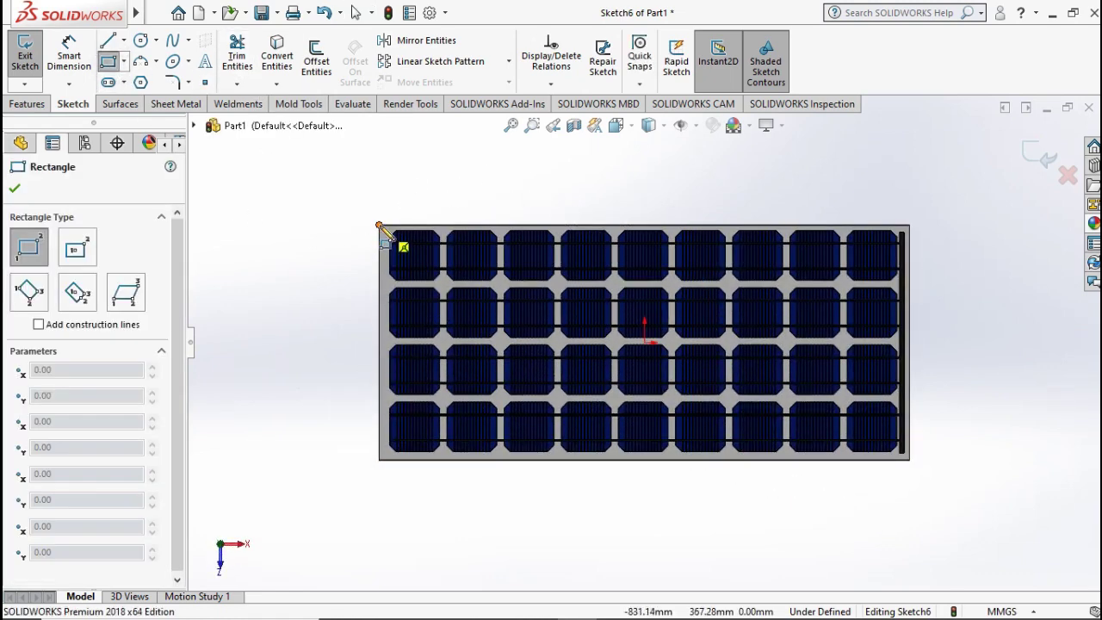
pyautogui.click(379, 225)
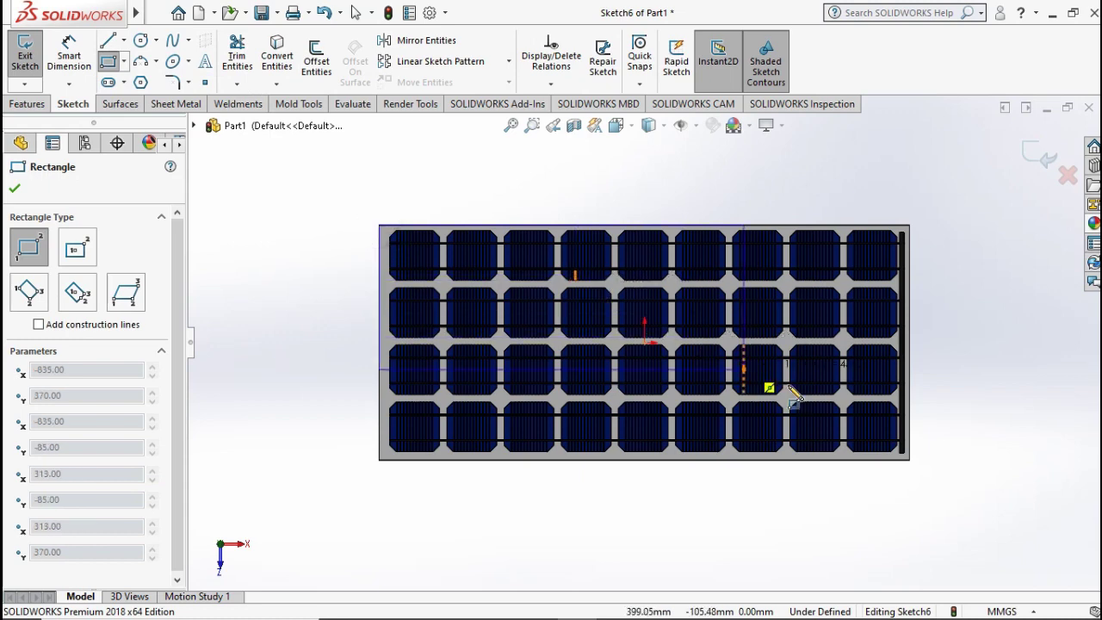
pyautogui.click(909, 460)
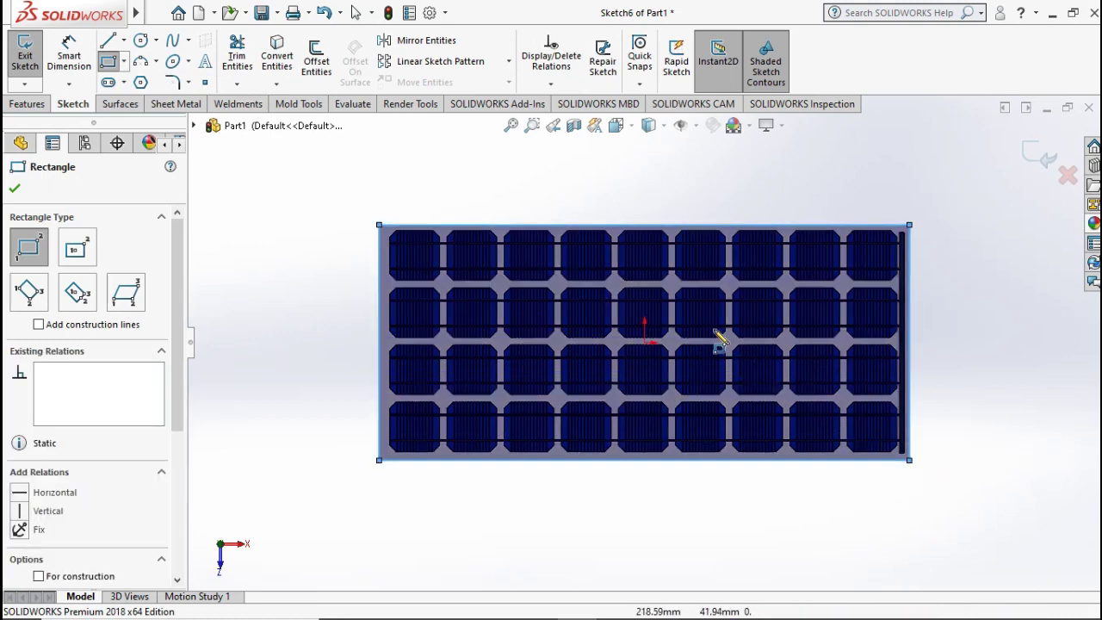
# - Extrude the full-size rectangle 3 mm as a cover layer over the cells
pyautogui.click(21, 104)
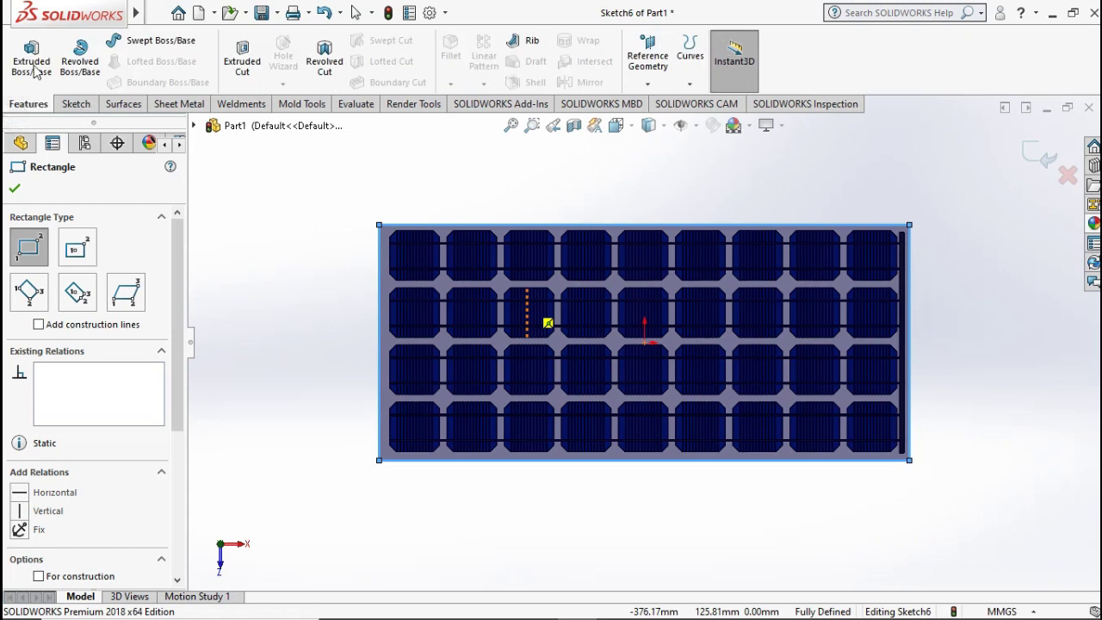
pyautogui.click(35, 62)
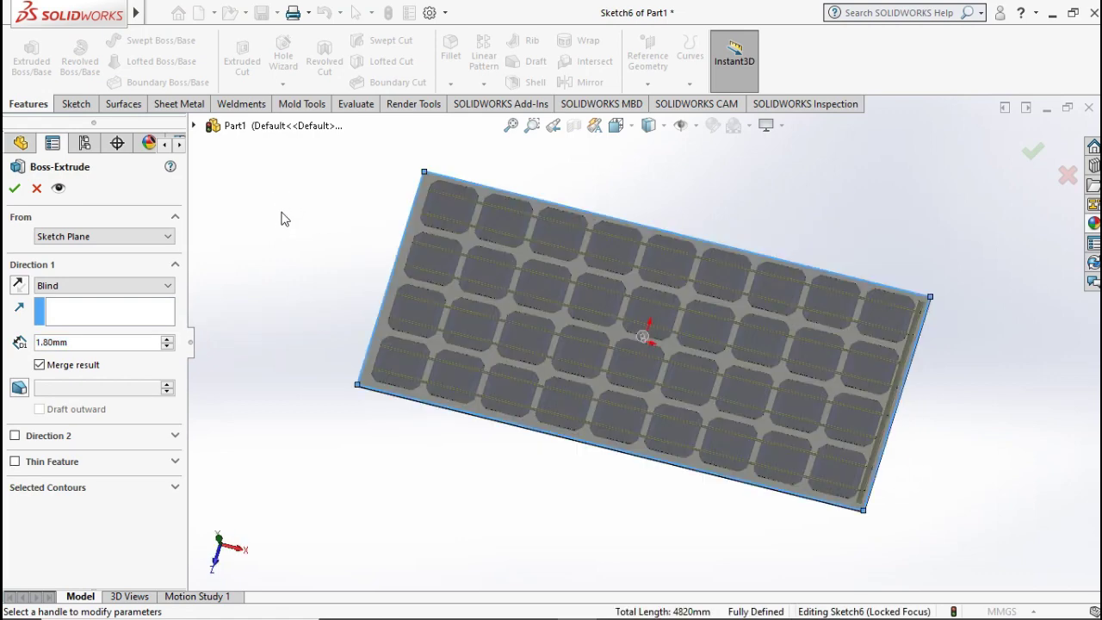
pyautogui.doubleClick(120, 342)
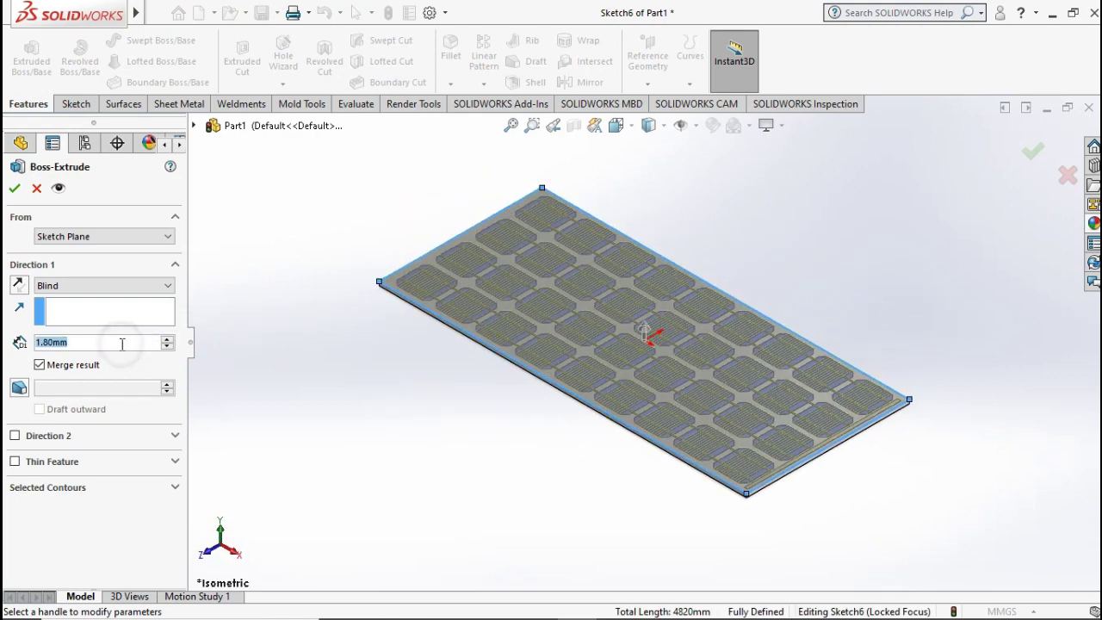
pyautogui.write('3')
pyautogui.press('Return')
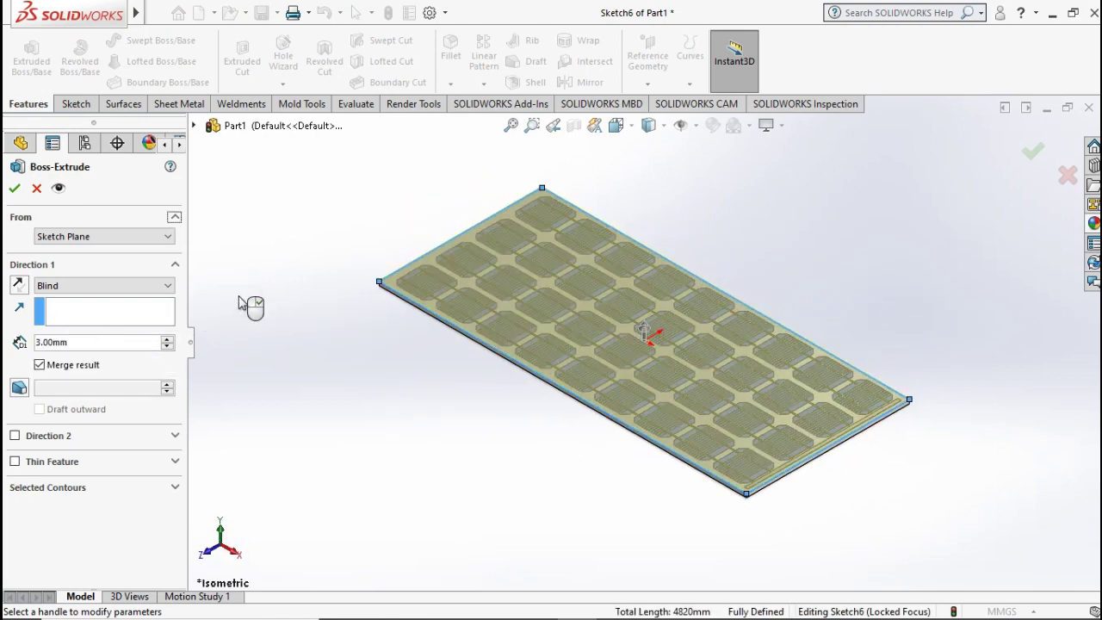
pyautogui.click(16, 189)
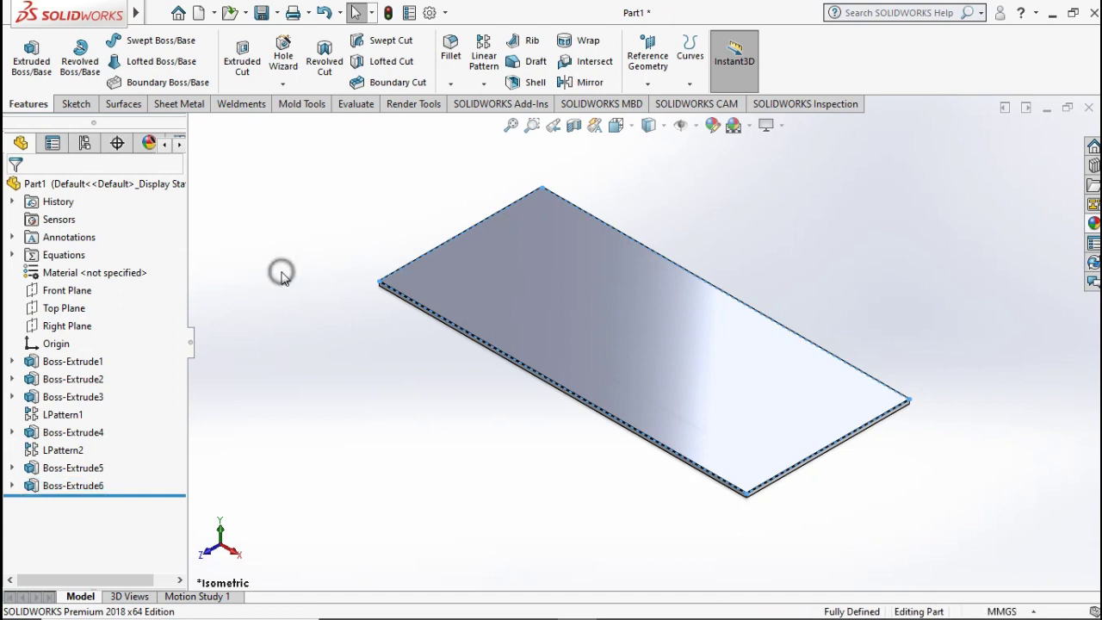
# - Apply the clear glass gloss appearance to the full-size cover layer
pyautogui.click(90, 488)
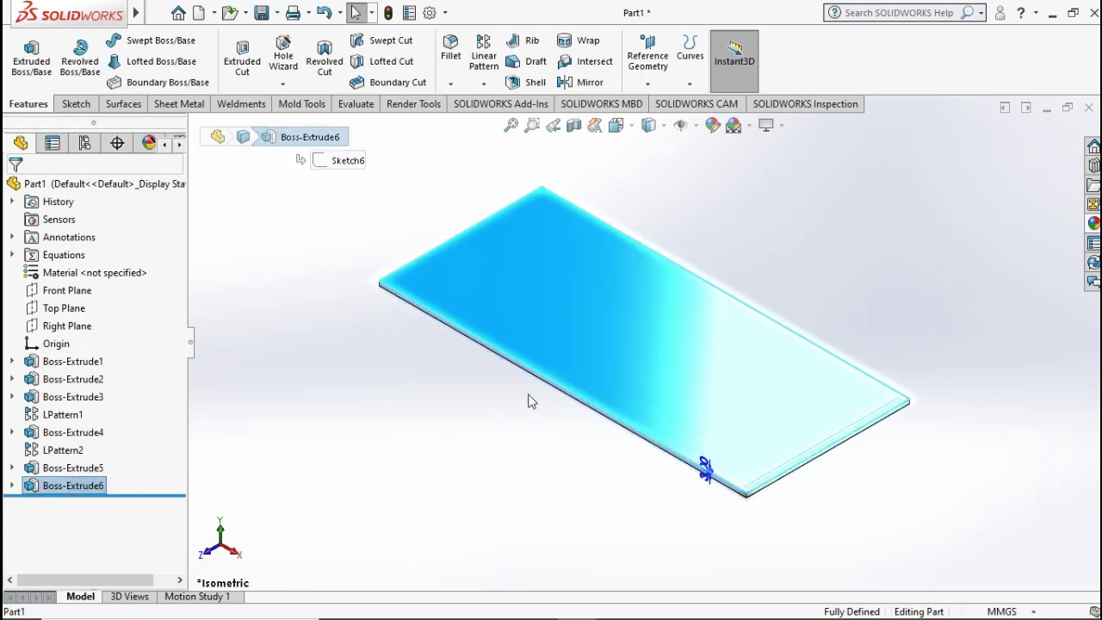
pyautogui.click(712, 125)
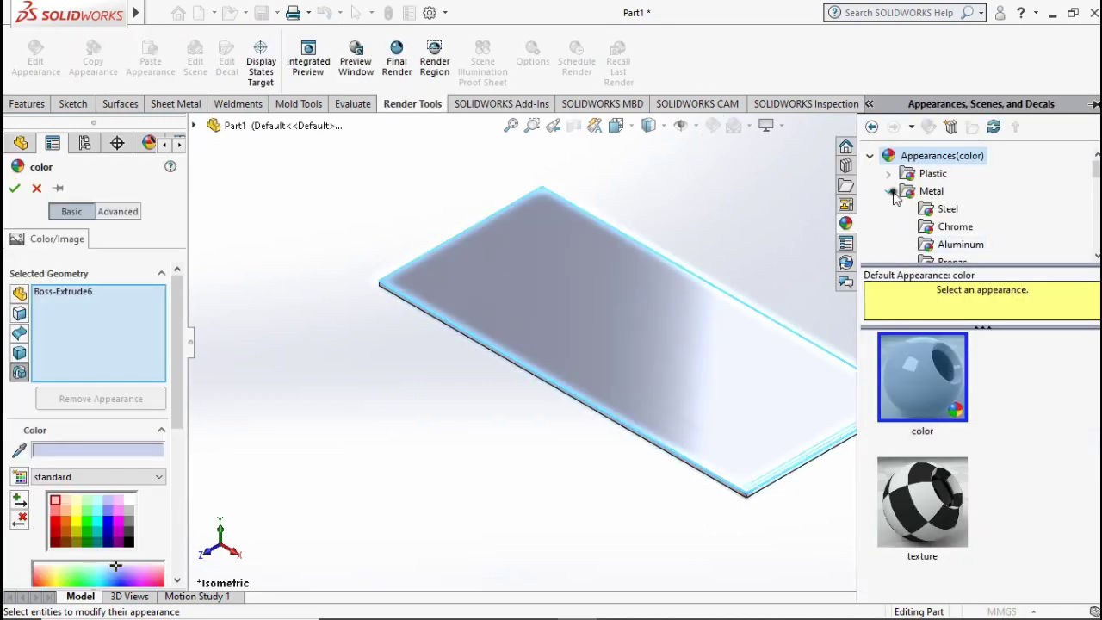
pyautogui.click(889, 191)
pyautogui.click(915, 248)
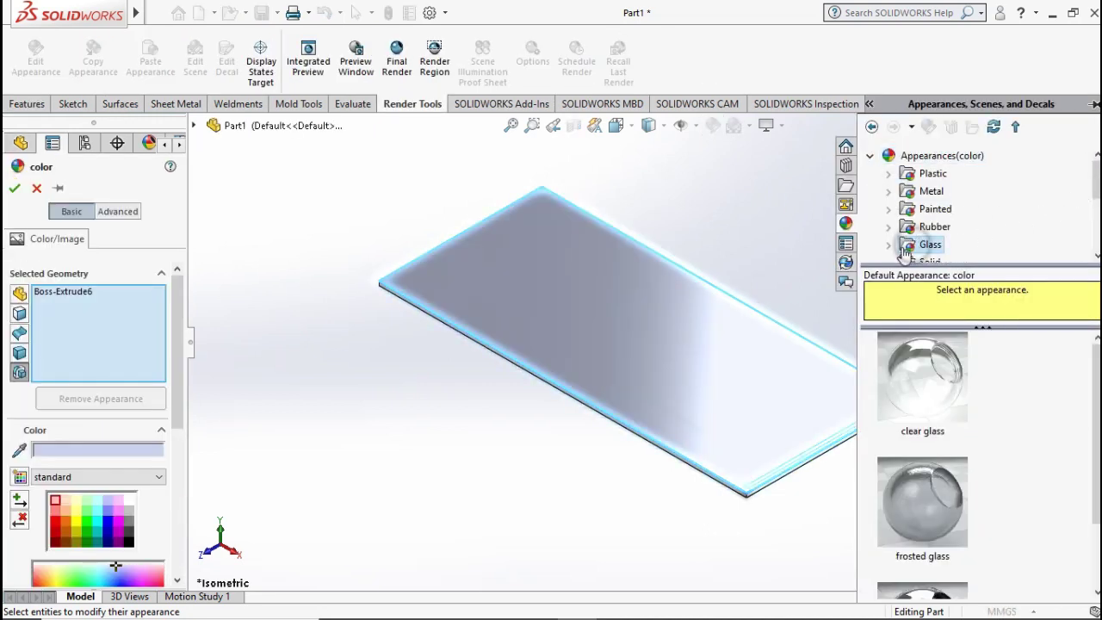
pyautogui.click(889, 244)
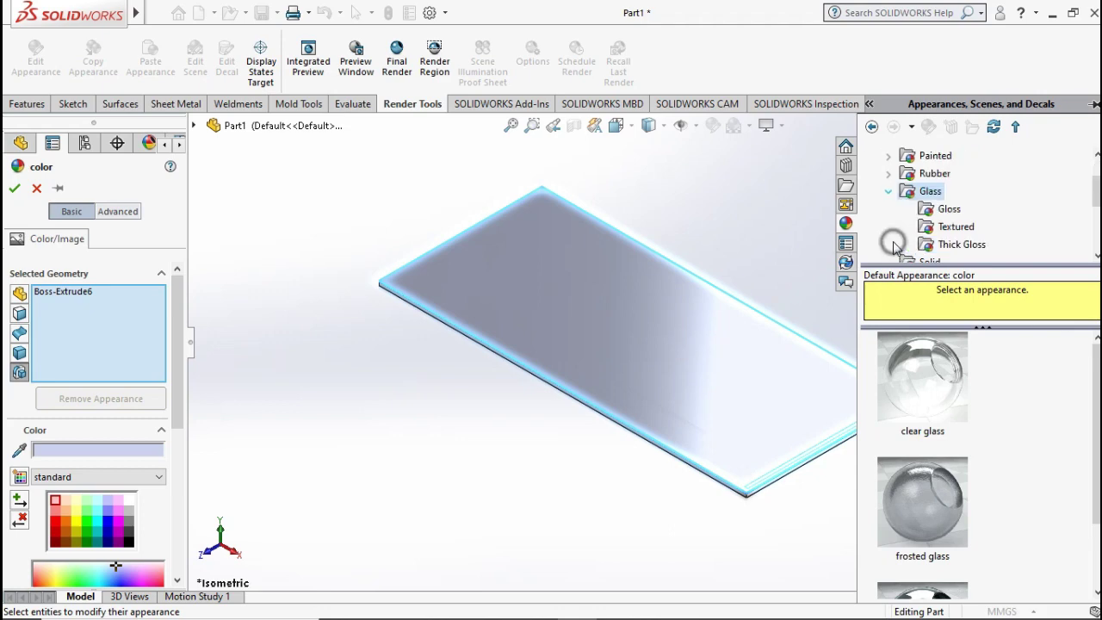
pyautogui.click(948, 210)
pyautogui.click(947, 396)
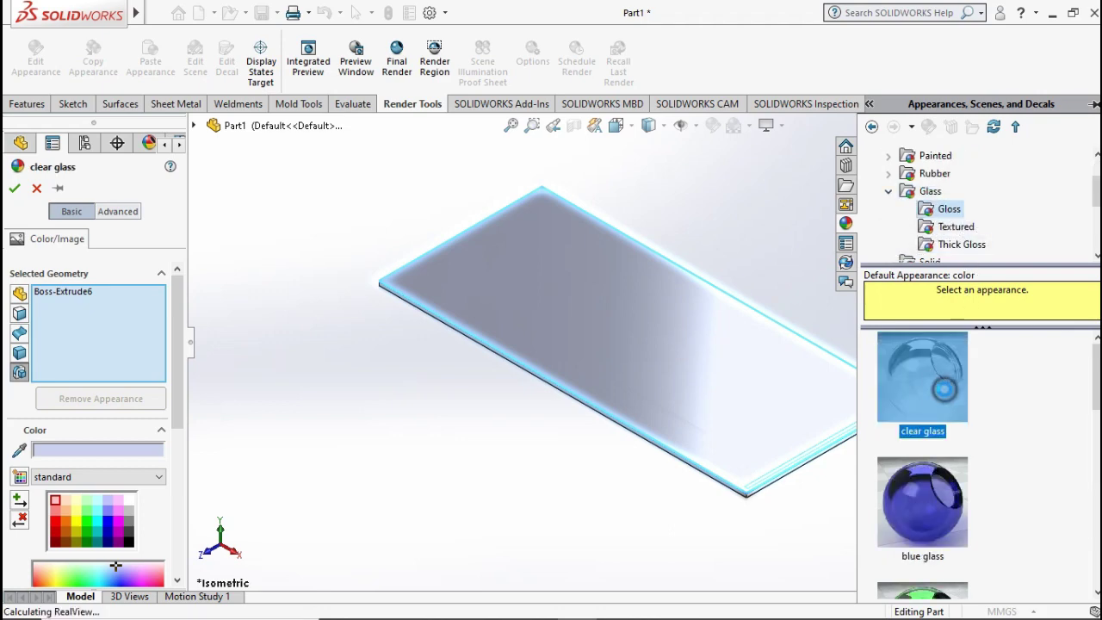
pyautogui.click(14, 189)
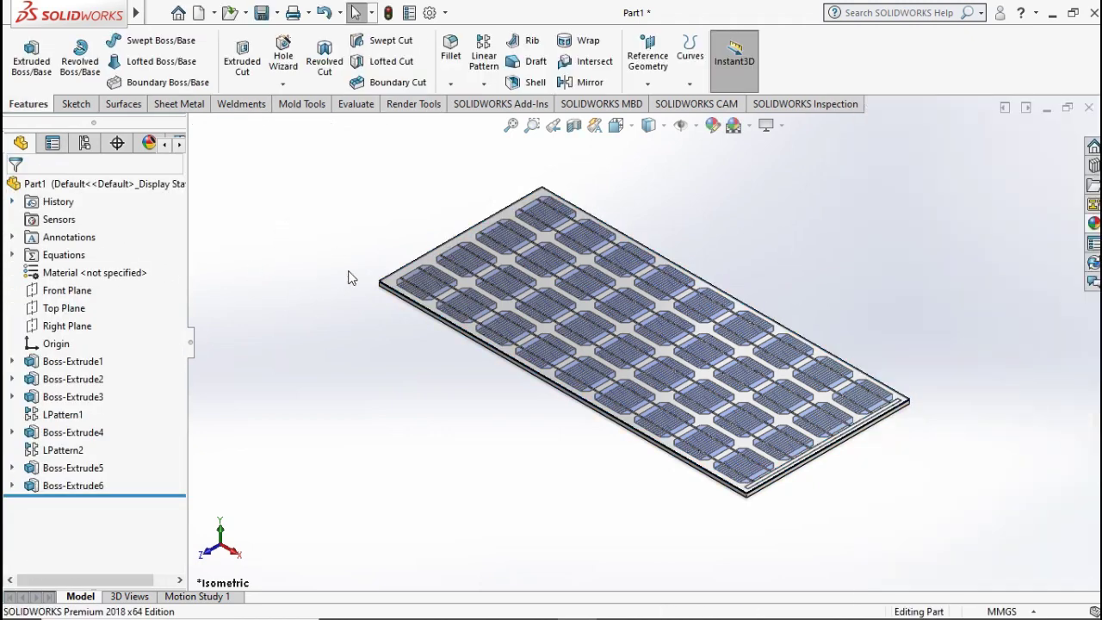
# - Start a sketch on the white plate's top face and draw a corner rectangle over its whole 1670 x 740 mm outline
pyautogui.moveTo(355, 255); pyautogui.dragTo(416, 385, button='middle')
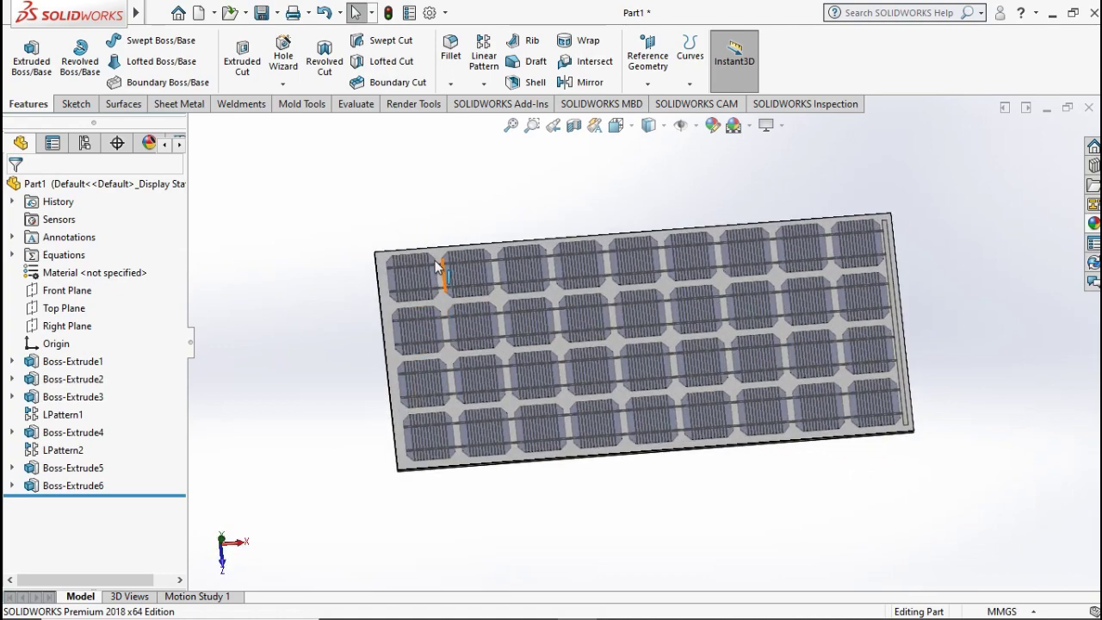
pyautogui.scroll(-3, 425, 263)
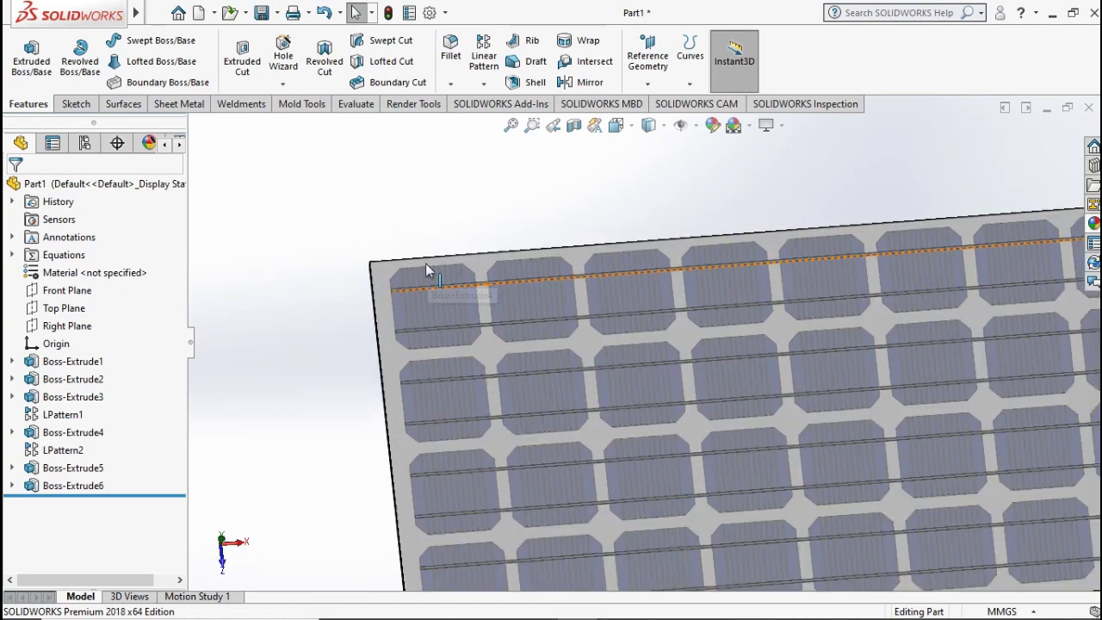
pyautogui.click(381, 275)
pyautogui.scroll(2, 404, 280)
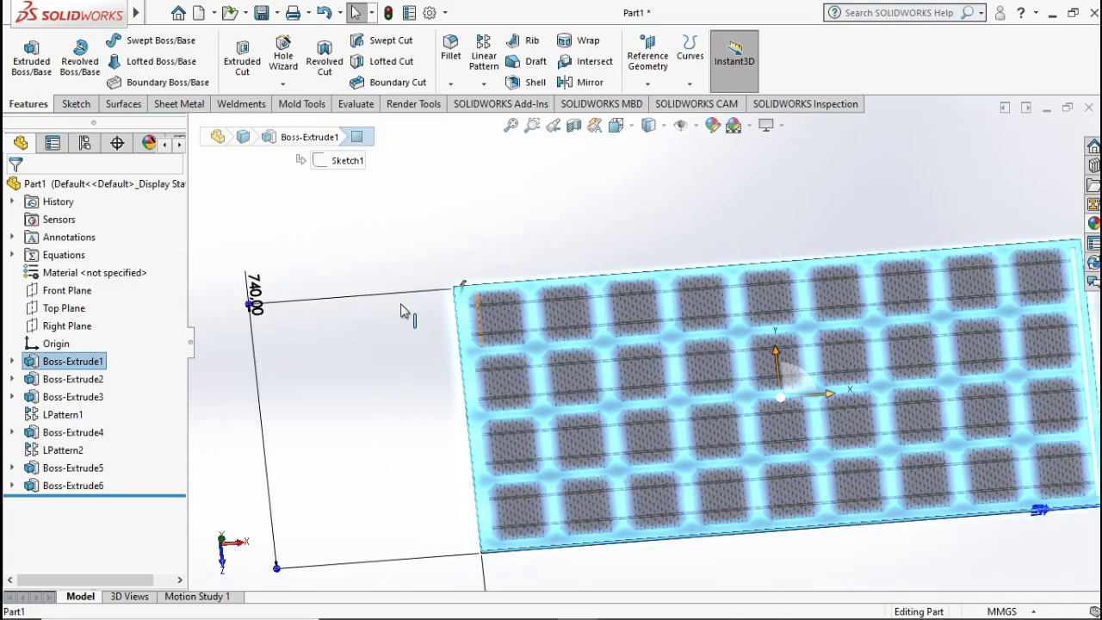
pyautogui.moveTo(402, 282)
pyautogui.mouseDown(button='middle')
pyautogui.moveTo(366, 194)
pyautogui.moveTo(364, 253)
pyautogui.moveTo(390, 285)
pyautogui.mouseUp(button='middle')
pyautogui.click(390, 284)
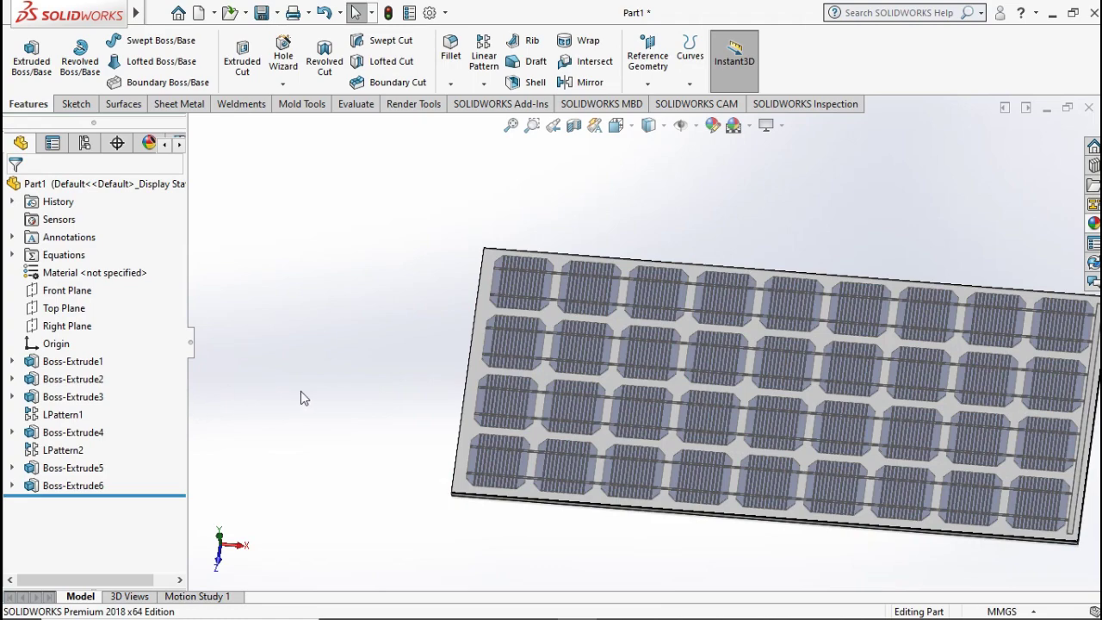
pyautogui.scroll(-4, 477, 517)
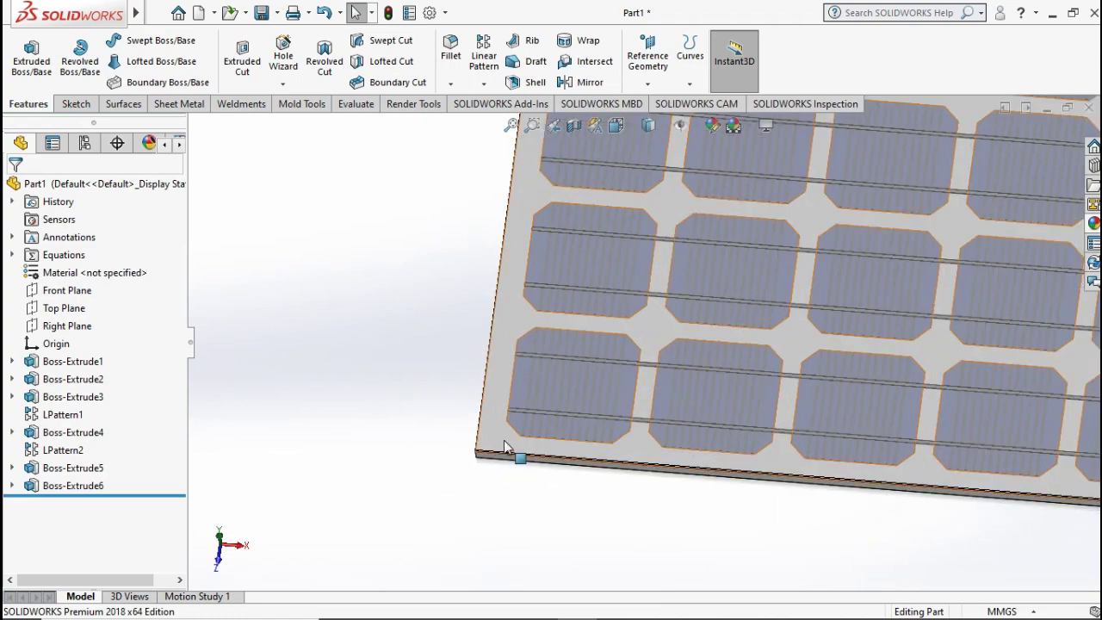
pyautogui.click(499, 446)
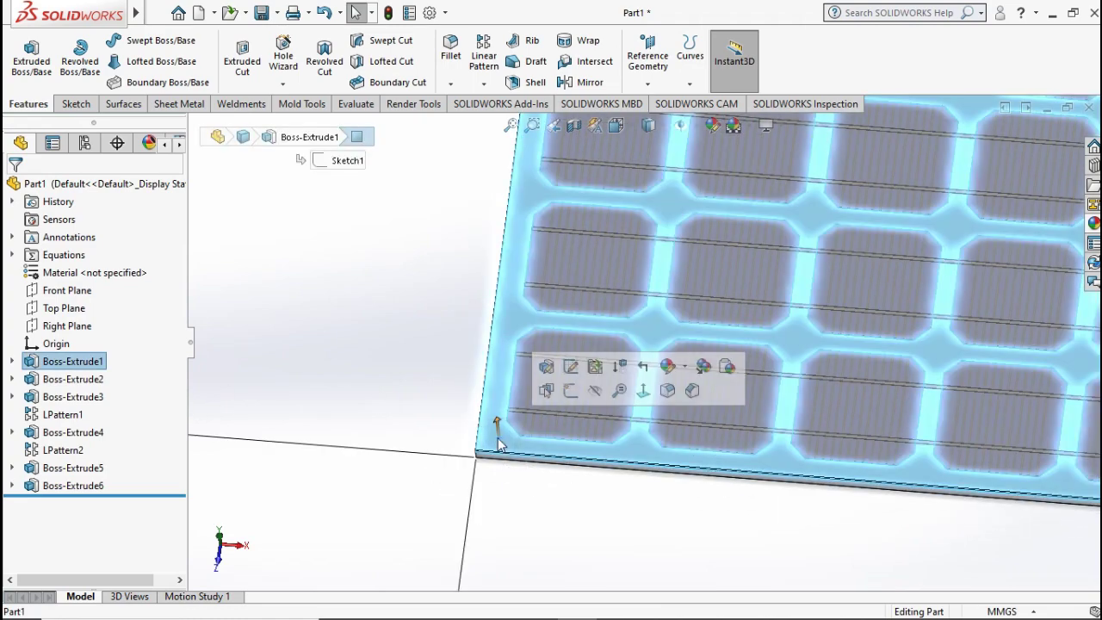
pyautogui.click(571, 392)
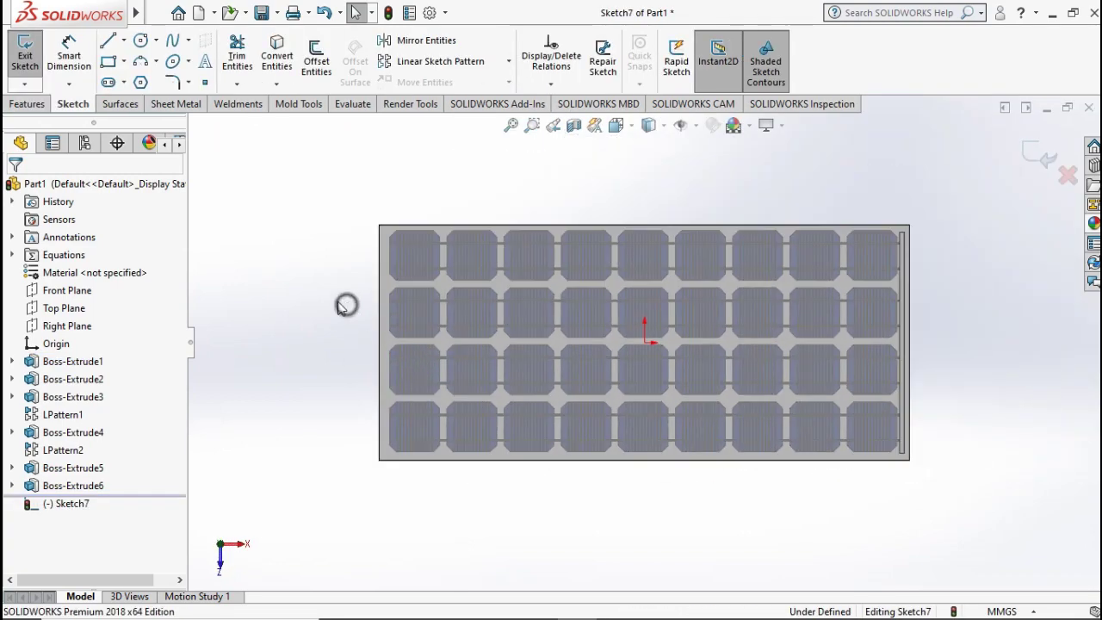
pyautogui.click(110, 62)
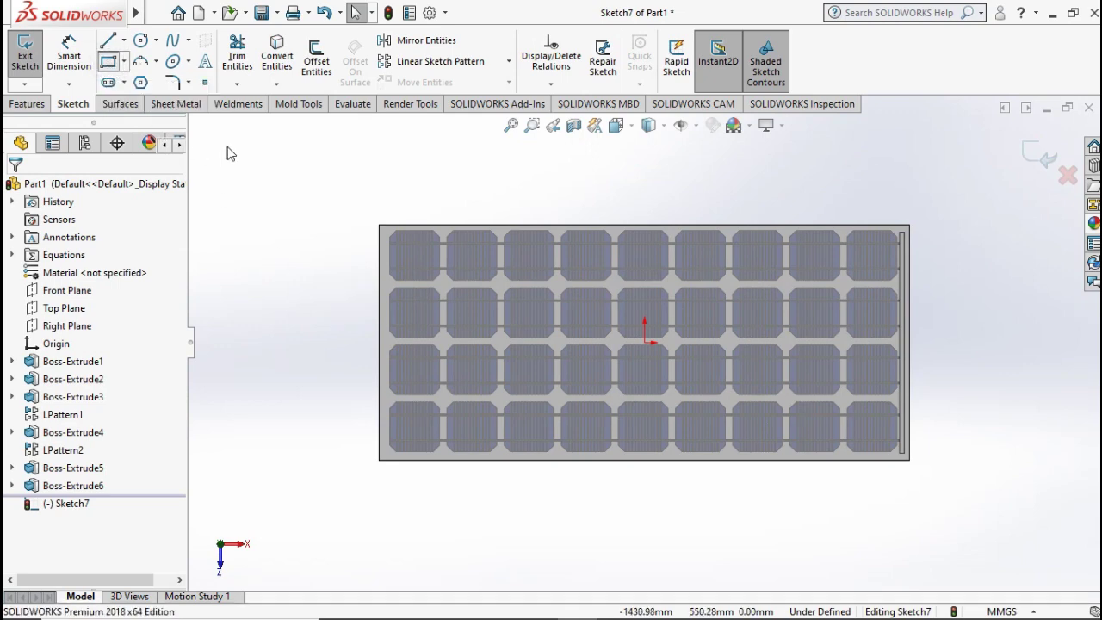
pyautogui.click(380, 226)
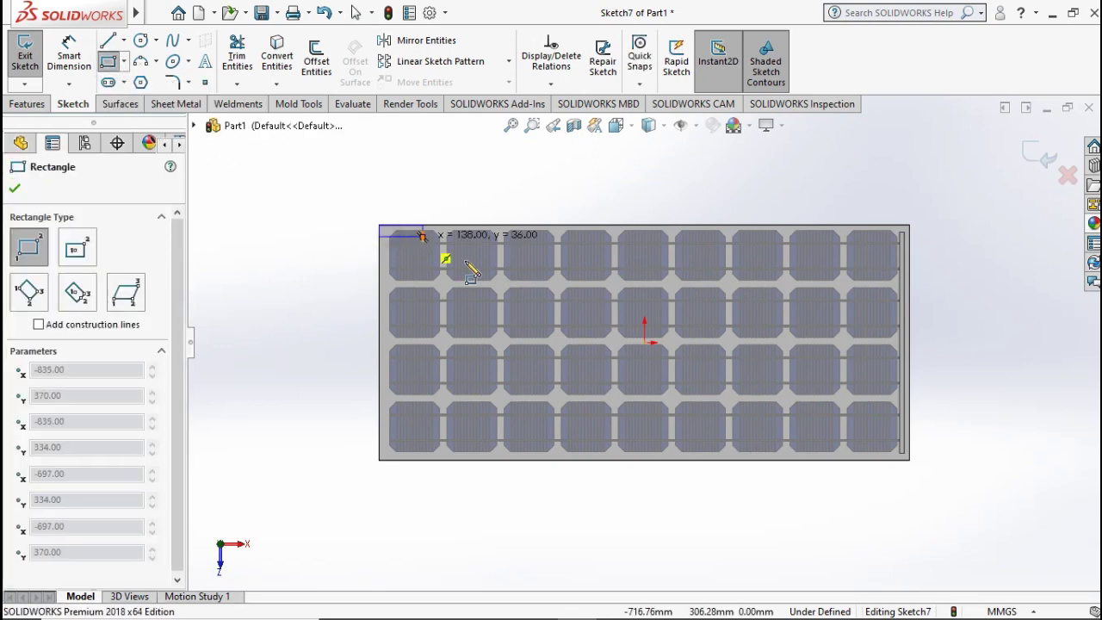
pyautogui.click(908, 460)
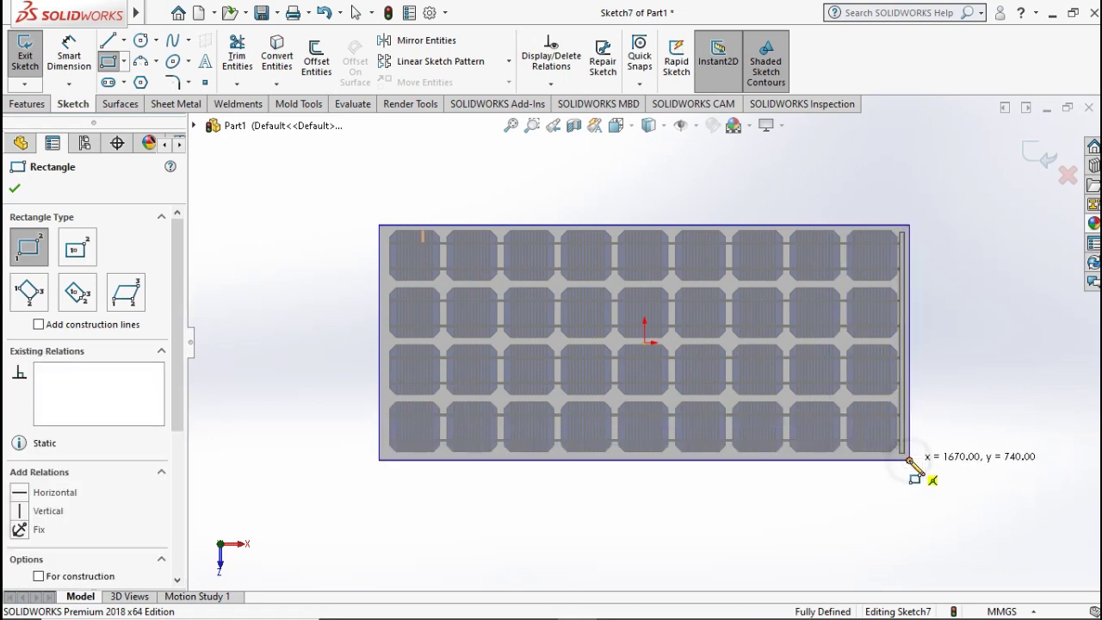
# - Offset the plate-outline rectangle 20 mm outward on all sides
pyautogui.click(312, 58)
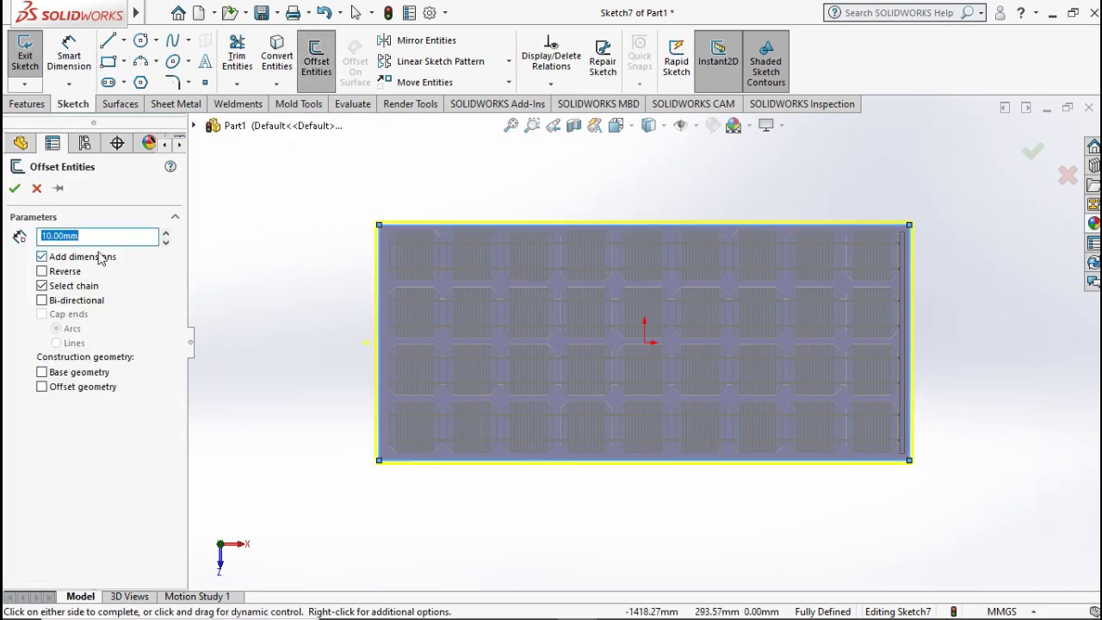
pyautogui.write('20')
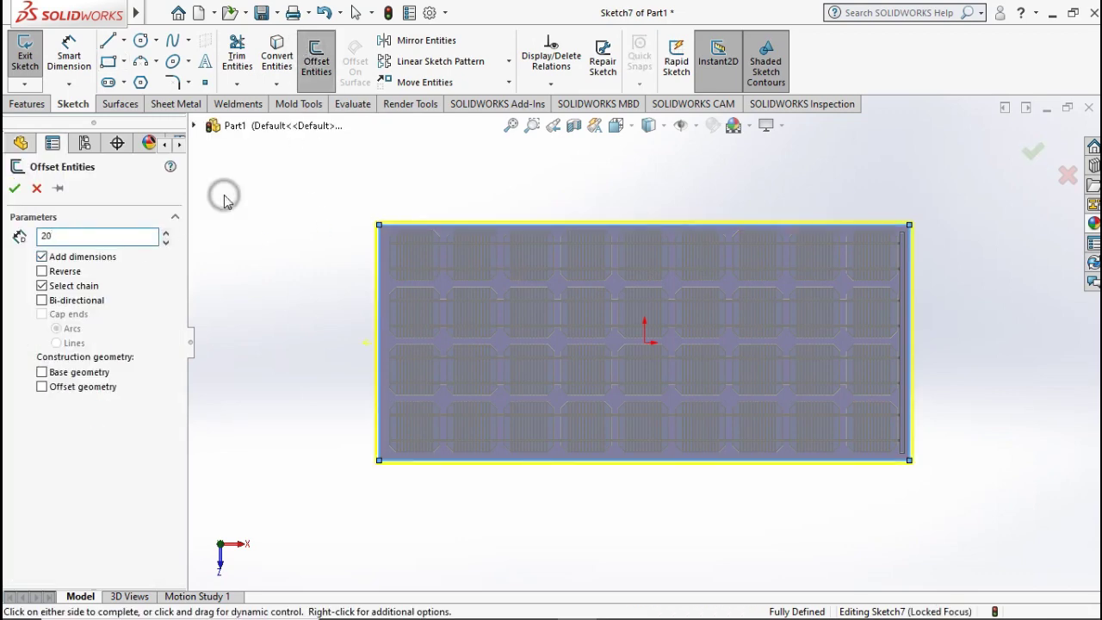
pyautogui.press('Return')
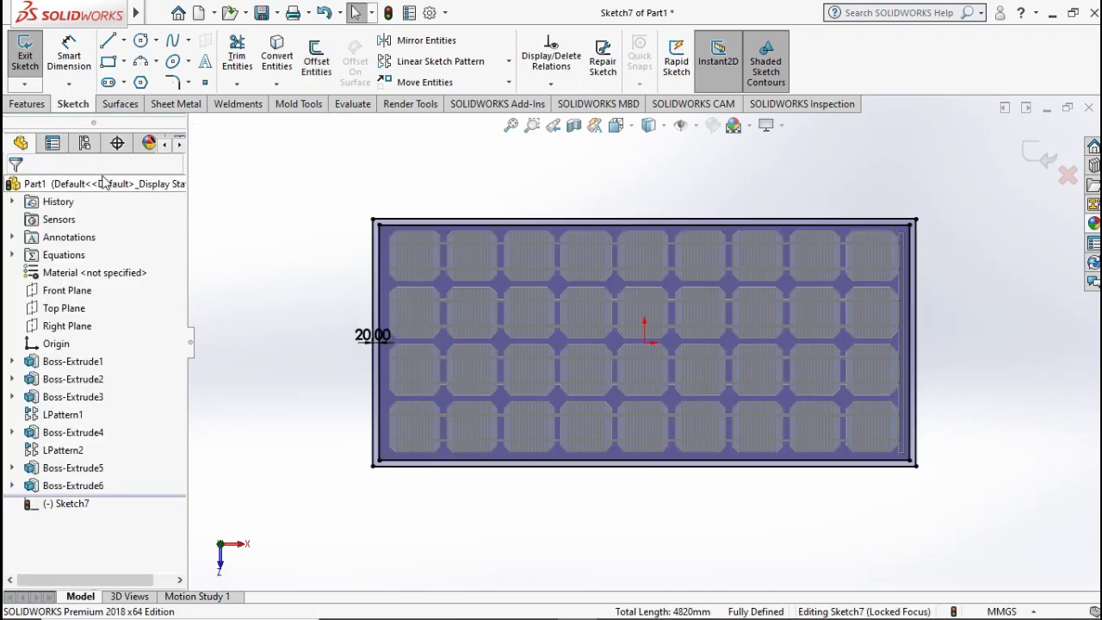
# - Extrude the border between the two rectangles as a frame, 5 mm in the first direction and 30 mm in the second
pyautogui.click(28, 105)
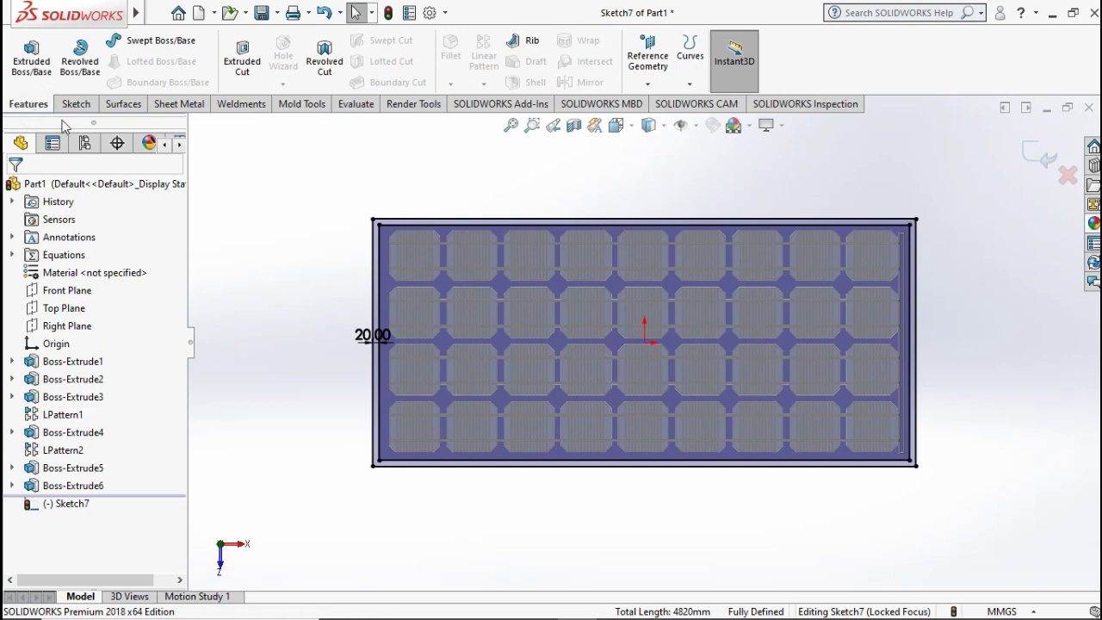
pyautogui.click(31, 59)
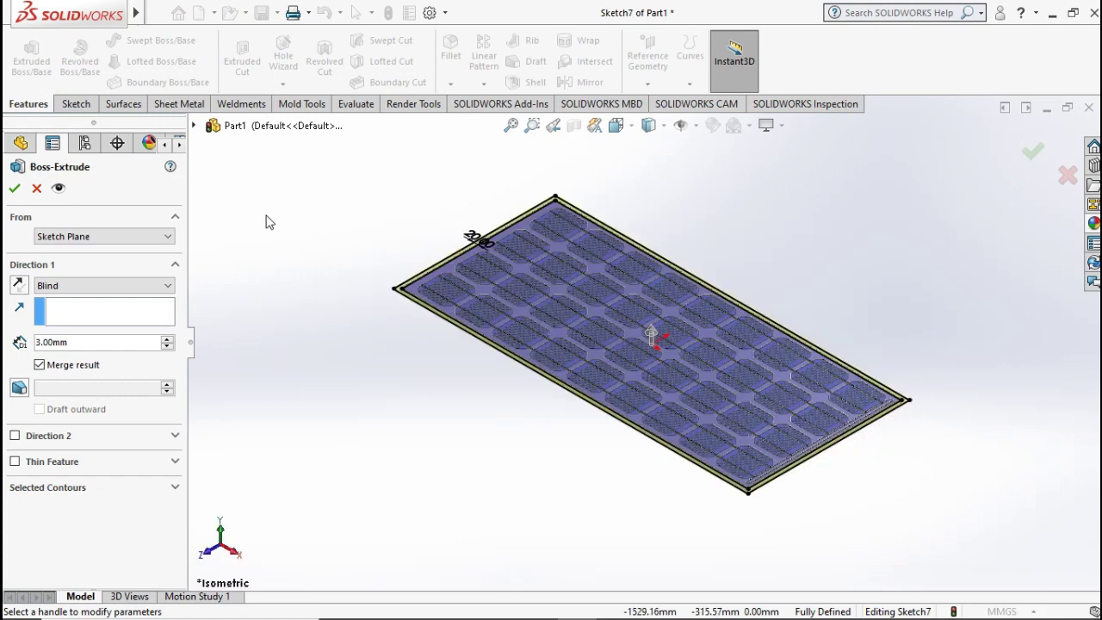
pyautogui.click(119, 343)
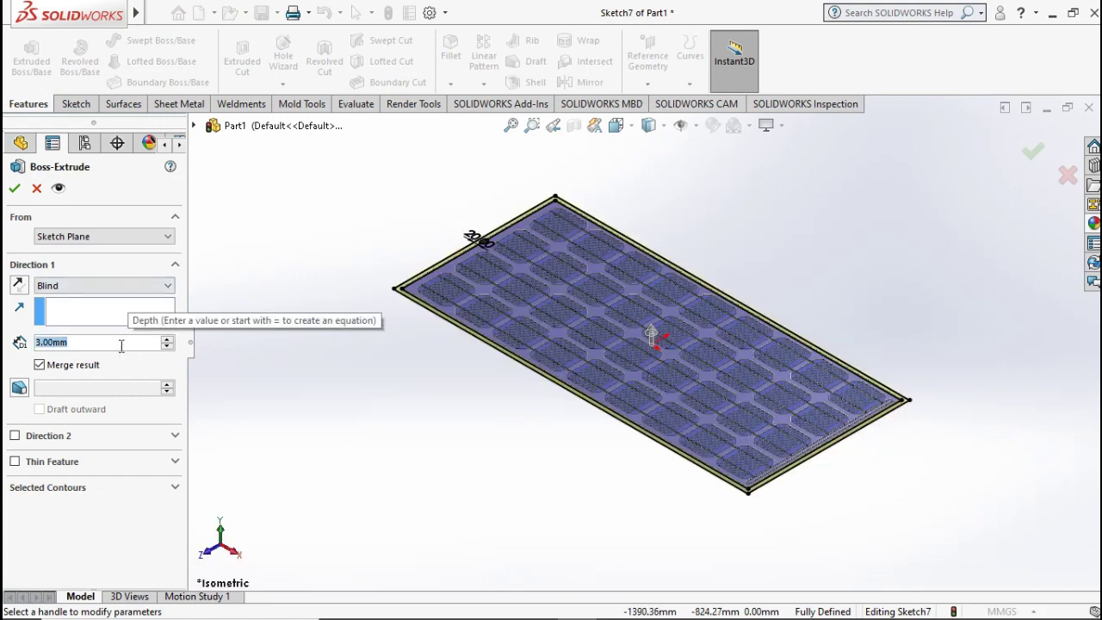
pyautogui.write('5')
pyautogui.press('Return')
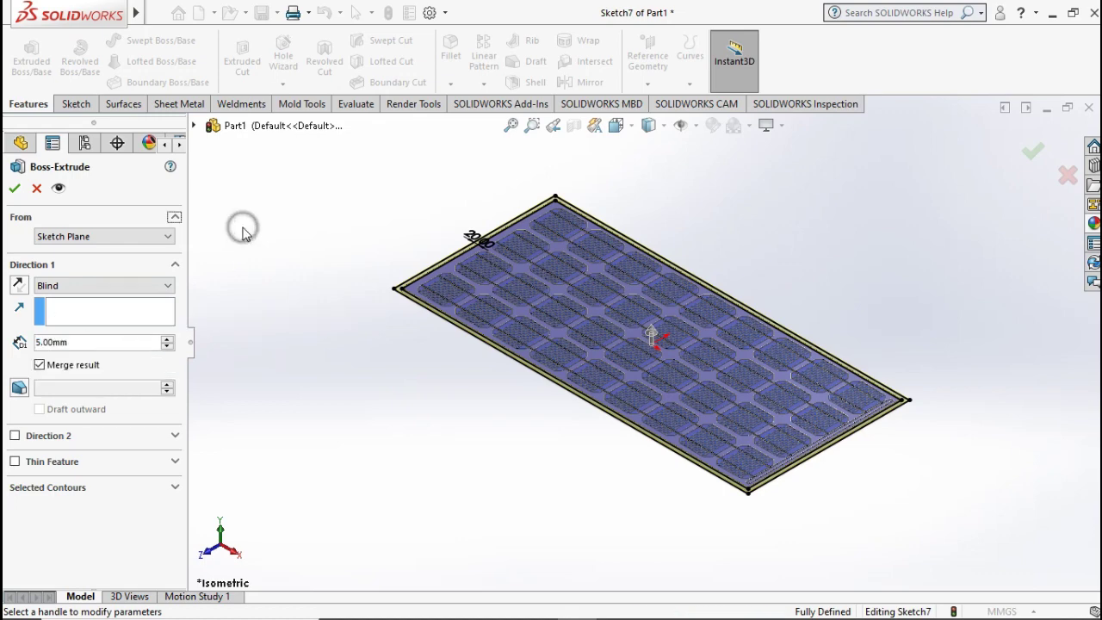
pyautogui.click(15, 438)
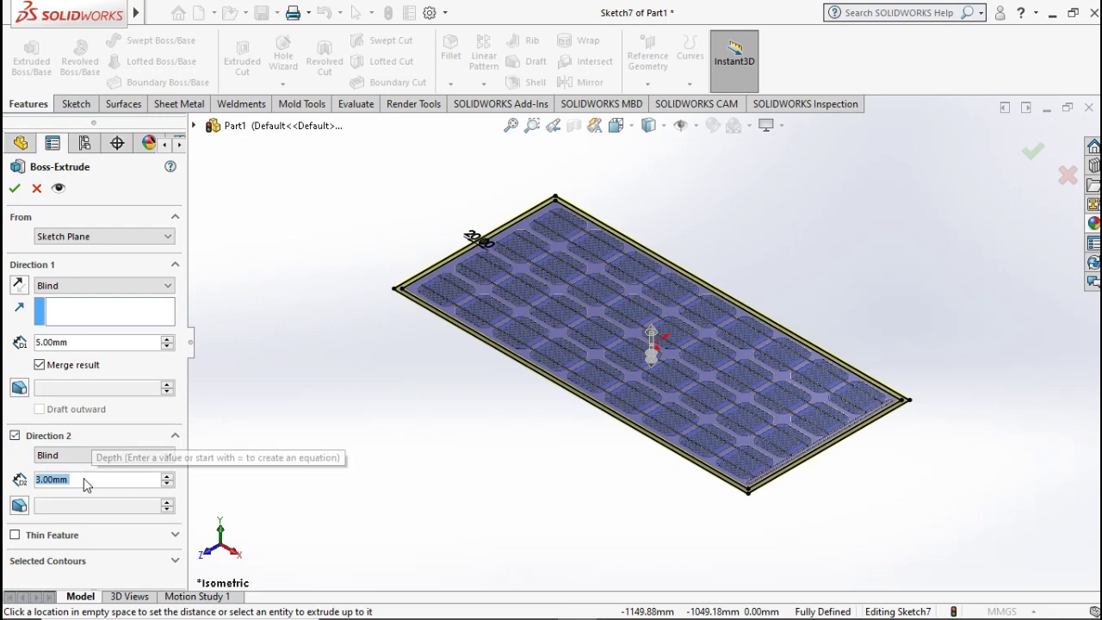
pyautogui.write('30')
pyautogui.press('Return')
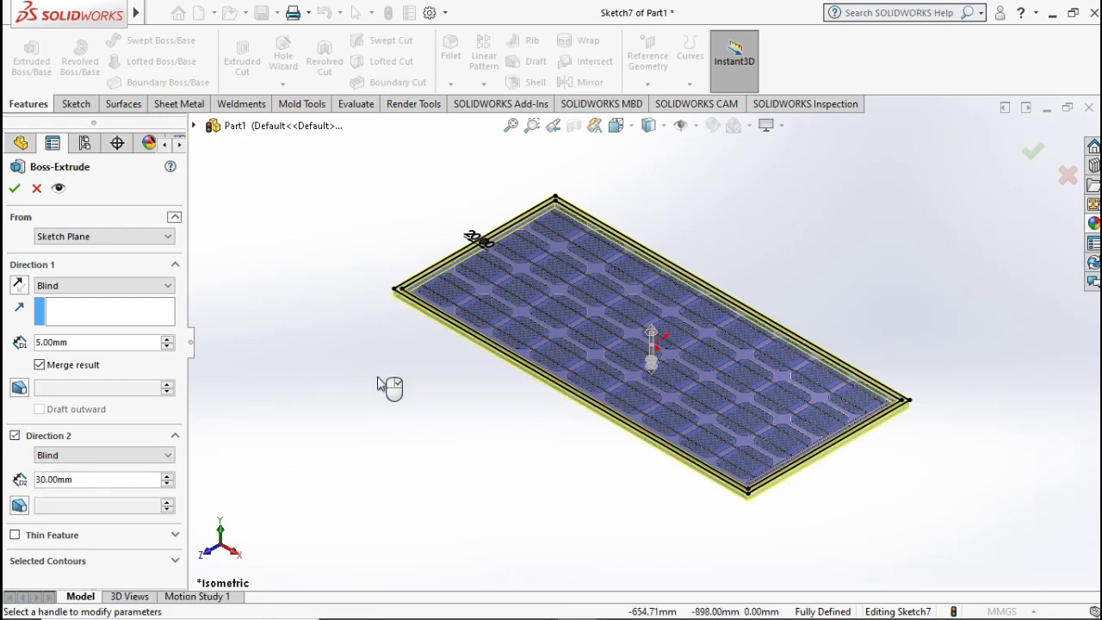
pyautogui.scroll(-2, 639, 325)
pyautogui.scroll(-2, 619, 361)
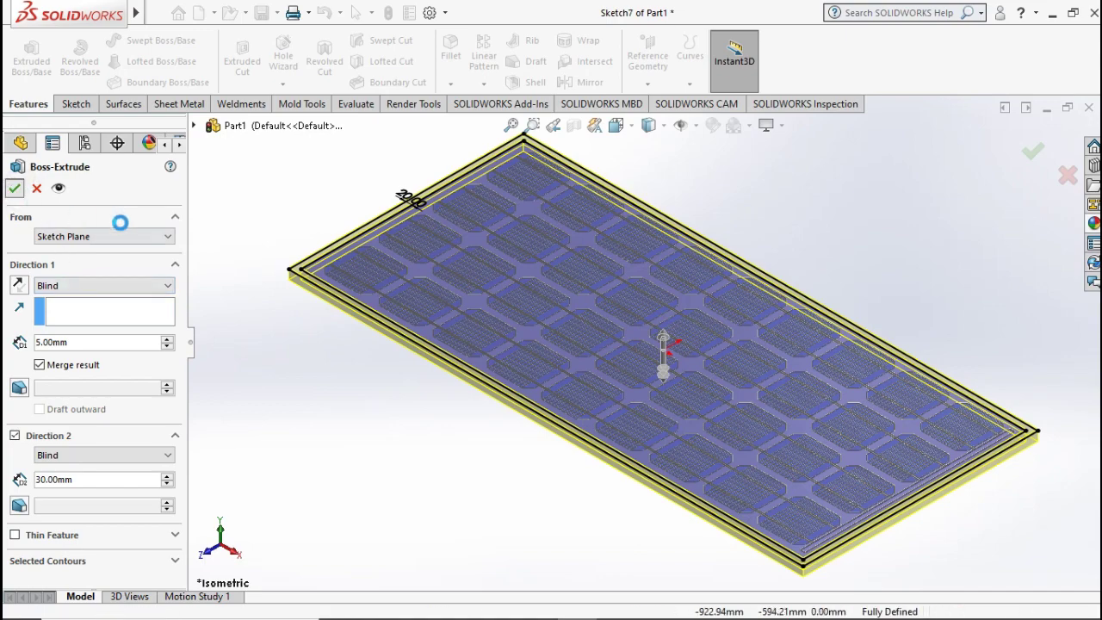
pyautogui.click(267, 302)
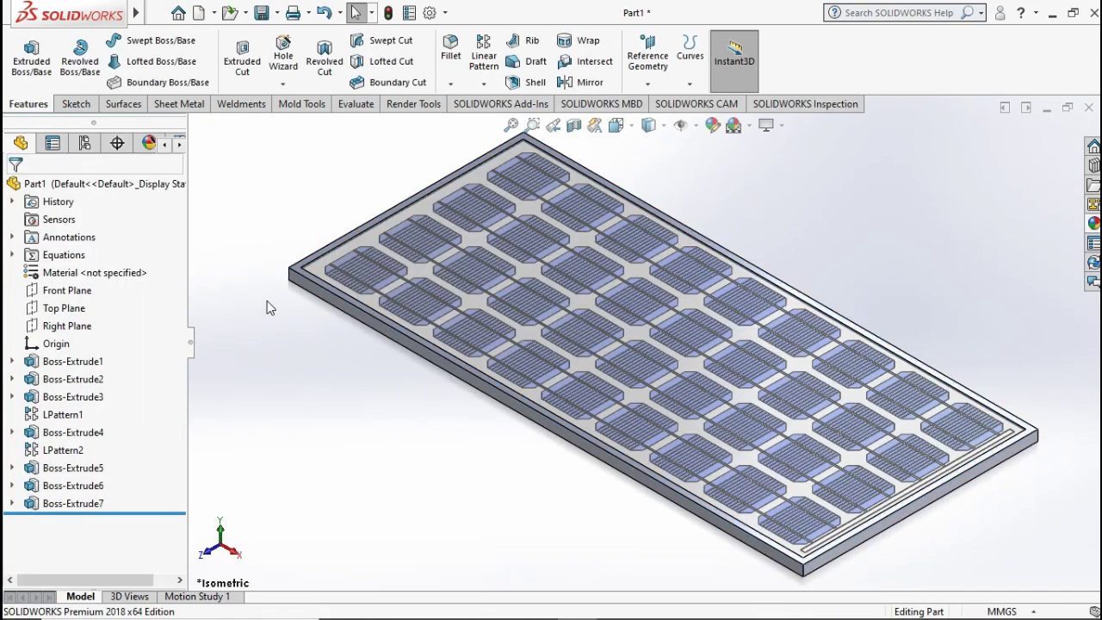
# - Apply the black car paint appearance to the outer frame
pyautogui.click(71, 507)
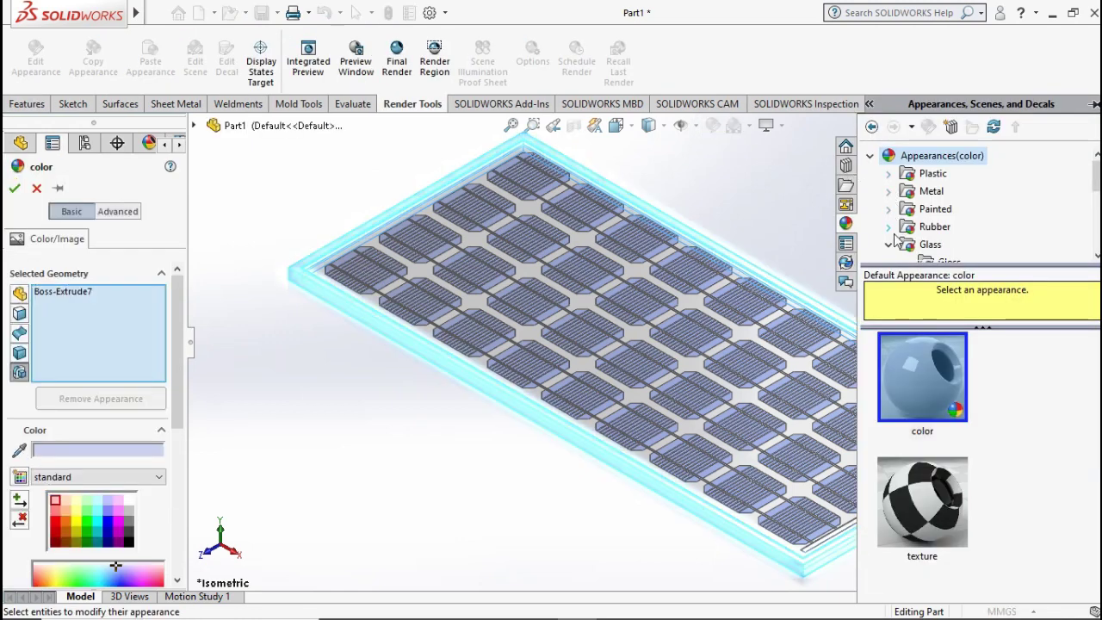
pyautogui.click(889, 209)
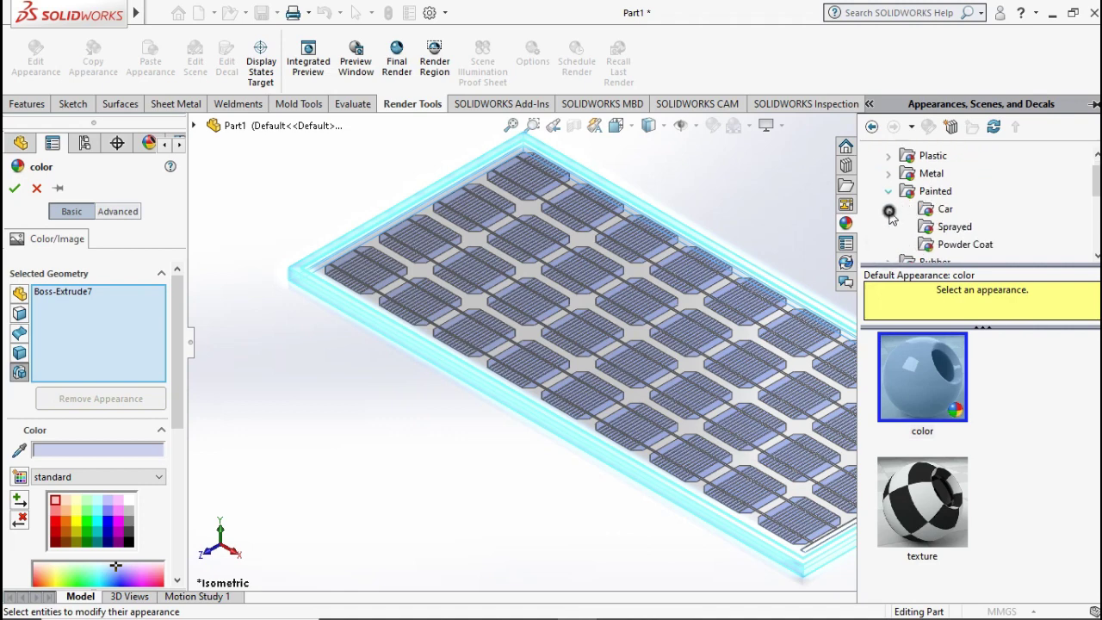
pyautogui.click(935, 214)
pyautogui.click(931, 372)
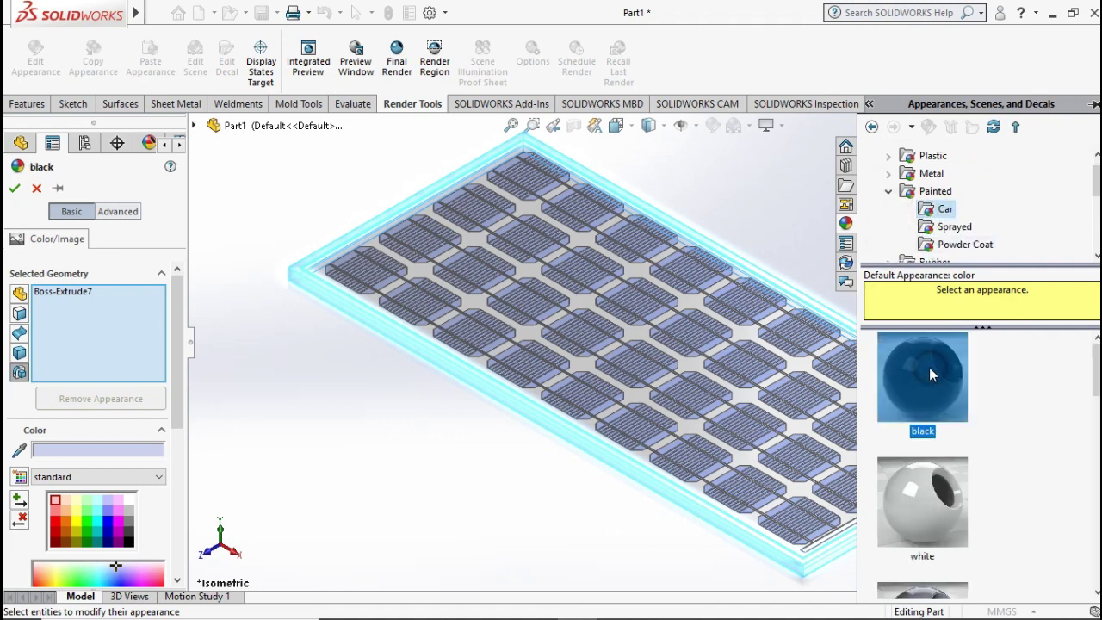
pyautogui.click(14, 190)
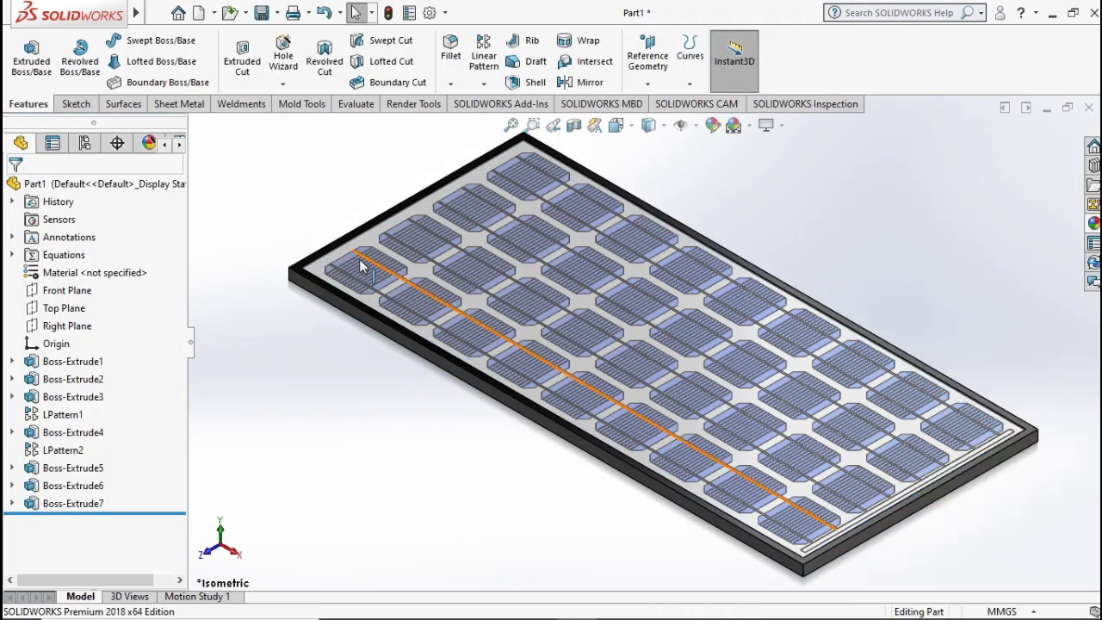
pyautogui.keyDown('ctrl'); pyautogui.moveTo(365, 256); pyautogui.dragTo(331, 256, button='middle'); pyautogui.keyUp('ctrl')
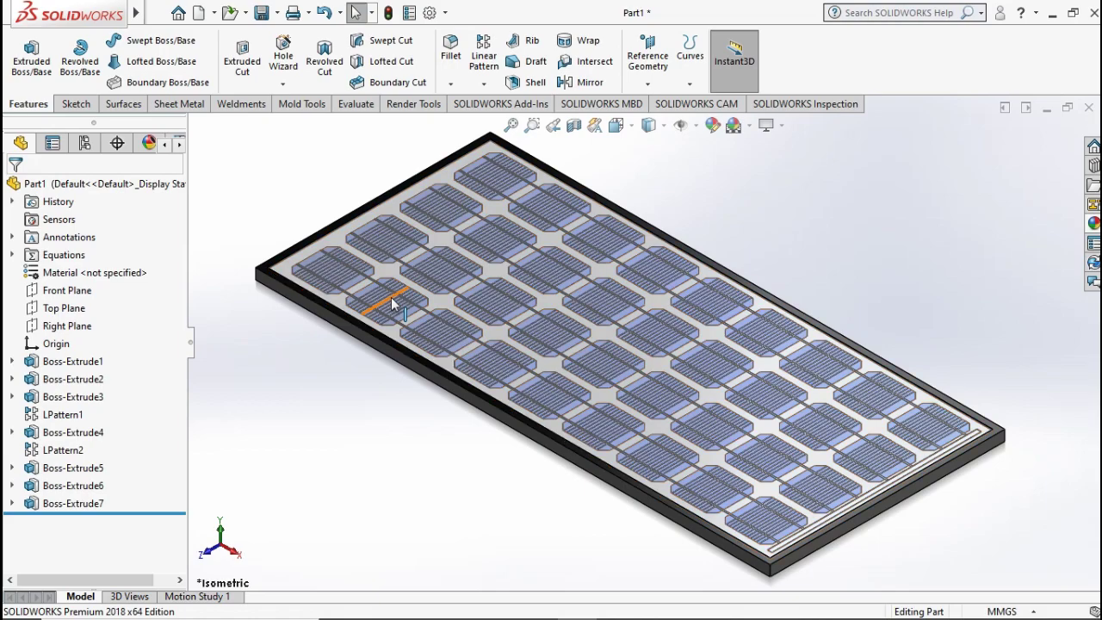
pyautogui.moveTo(391, 297); pyautogui.dragTo(846, 245, button='middle')
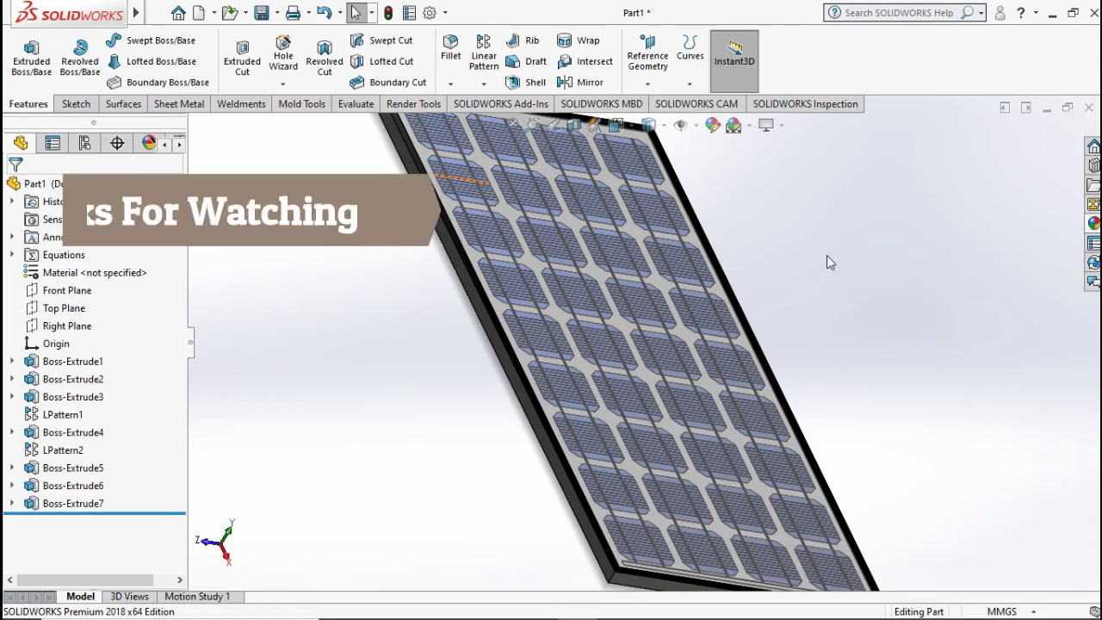
pyautogui.hotkey('ctrl', '7')
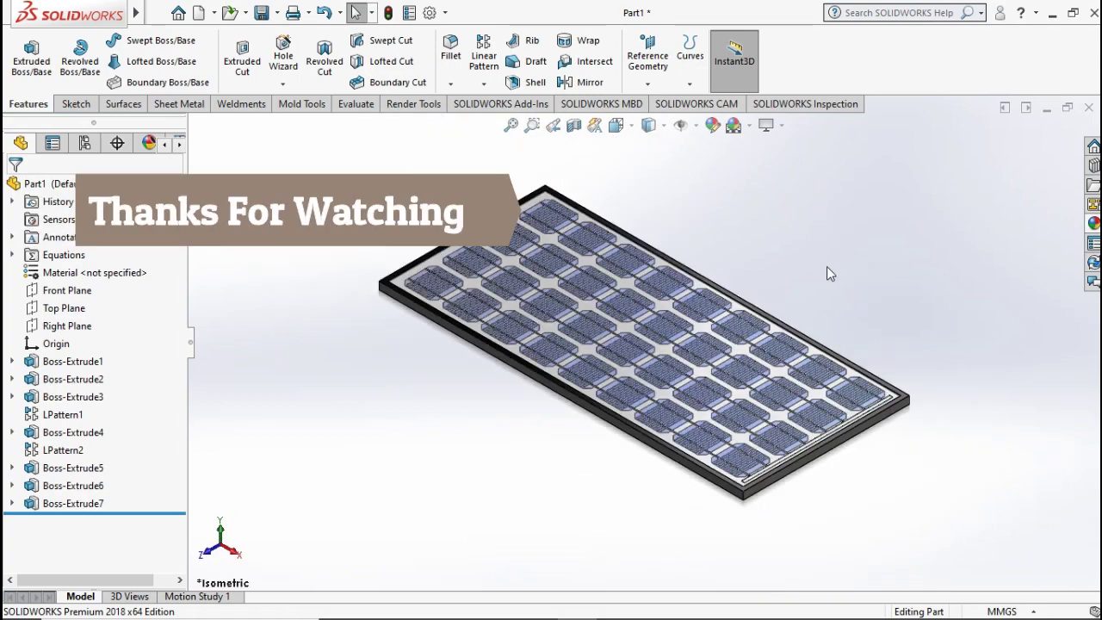